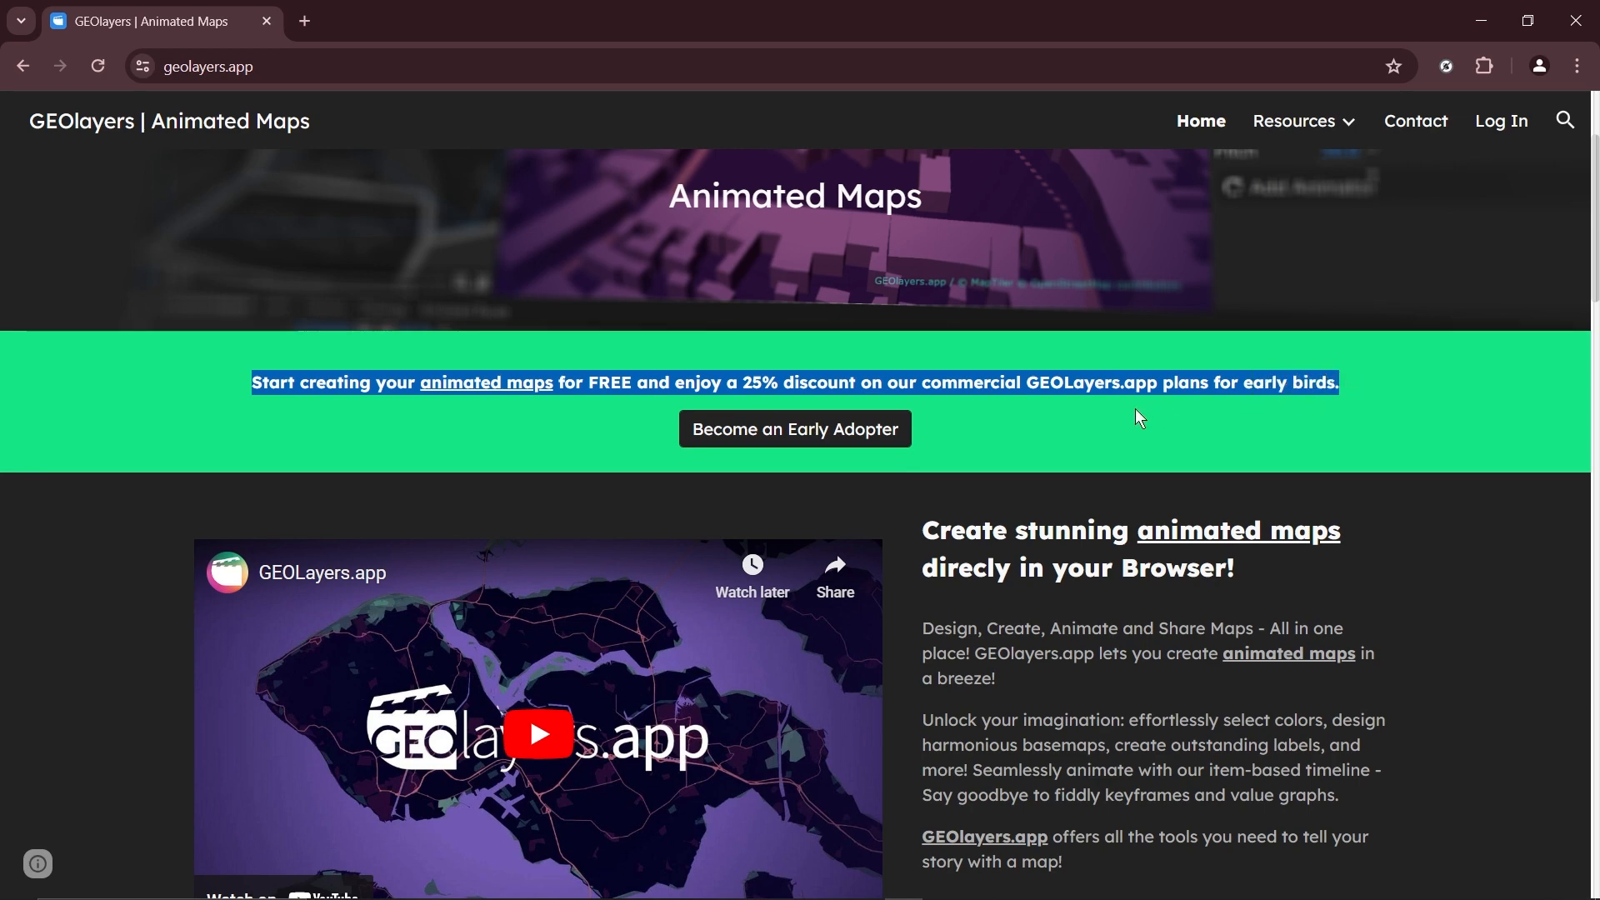
Open the free GEOlayers editor from the website and agree to its cookie notice and terms.
left_click(1083, 425)
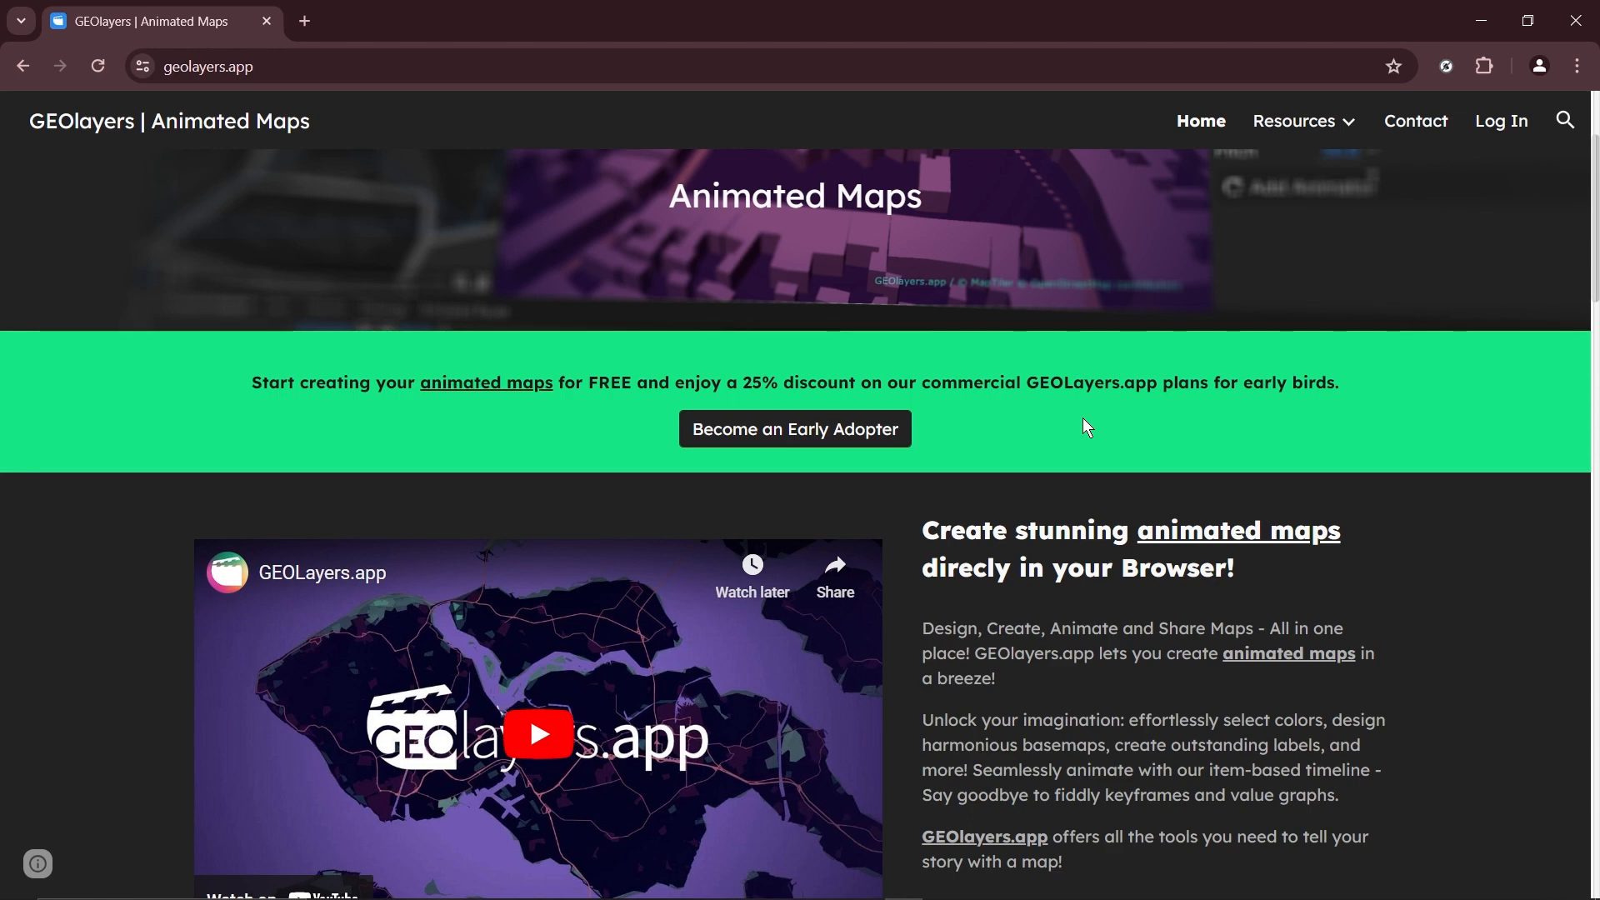
scroll(1082, 419, "down", 3)
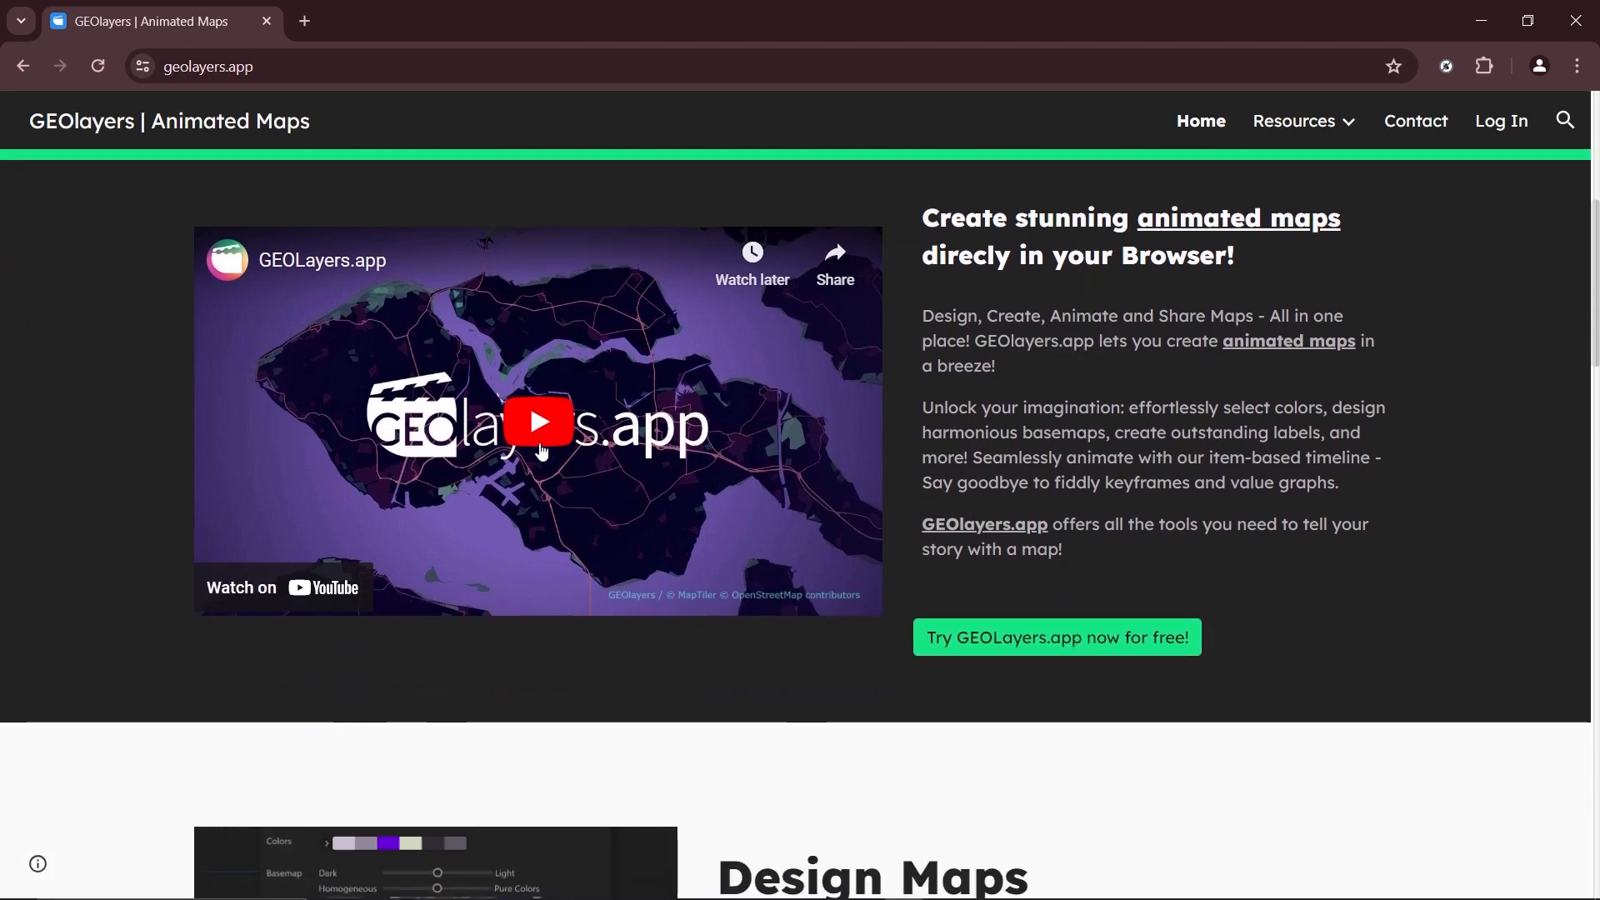
scroll(542, 450, "up", 1)
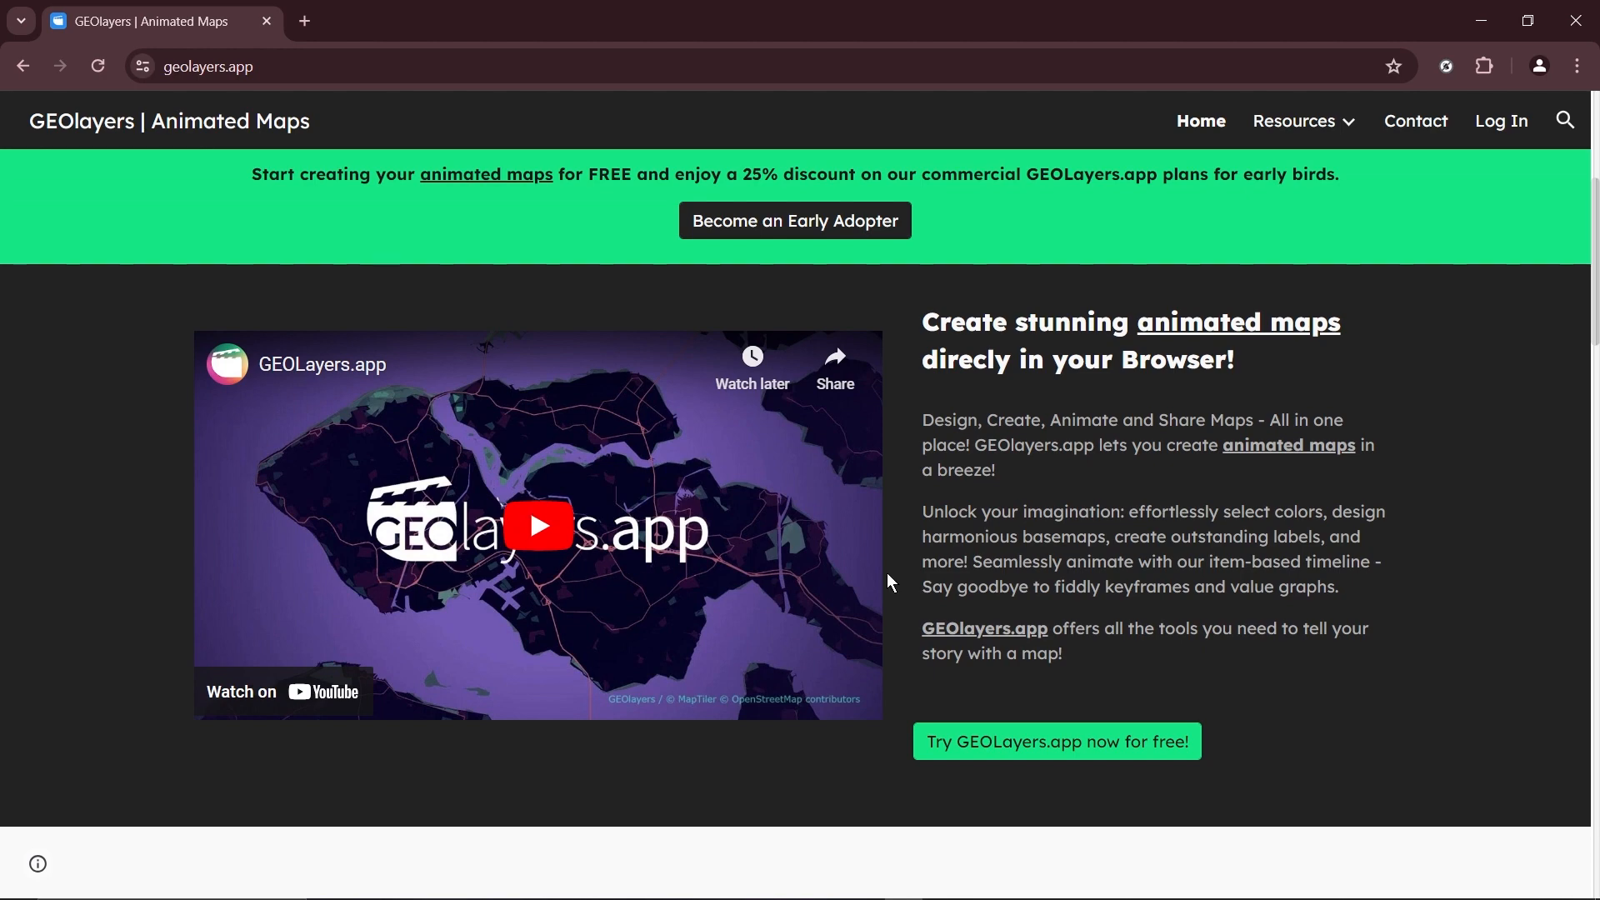
left_click(977, 742)
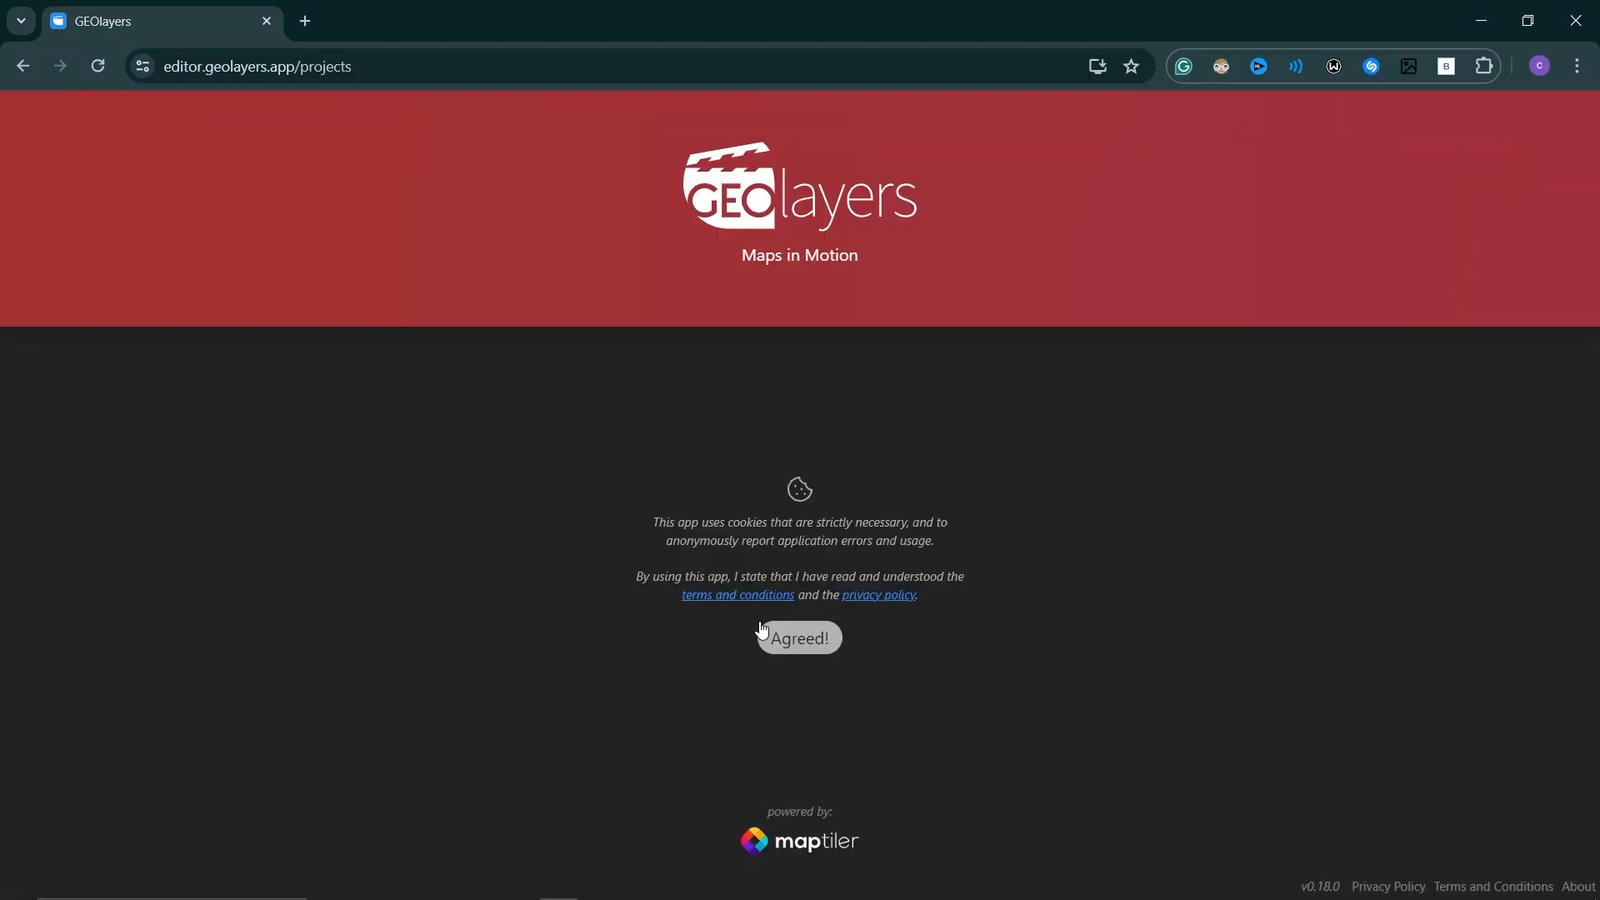
left_click(792, 637)
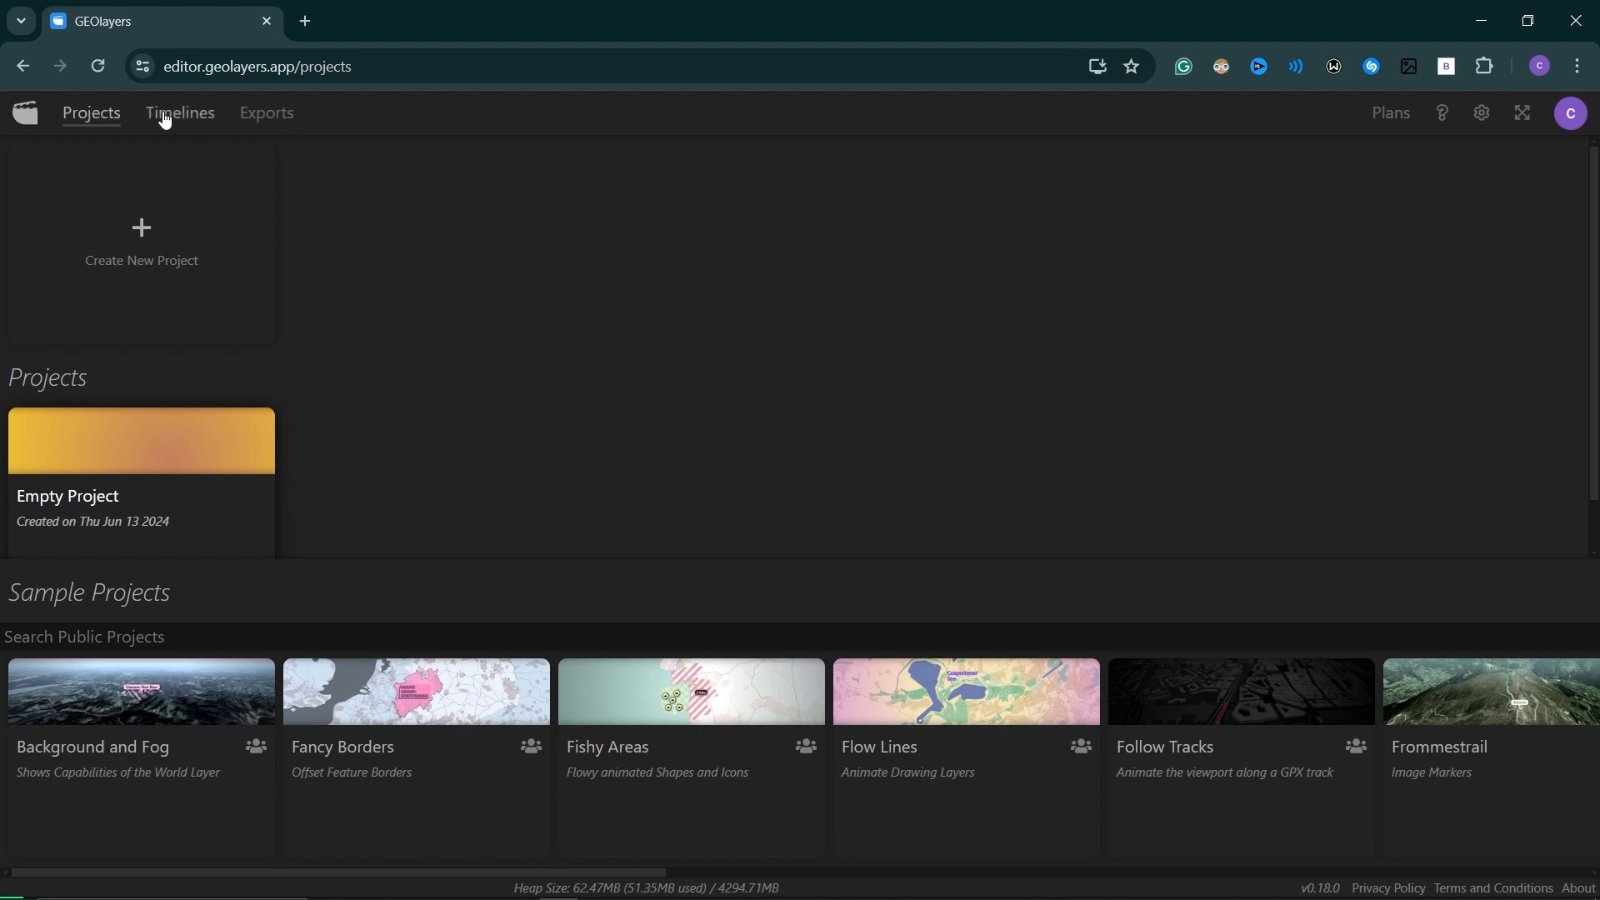
Look through the editor's timeline, export and project pages, and browse the available sample projects.
left_click(190, 117)
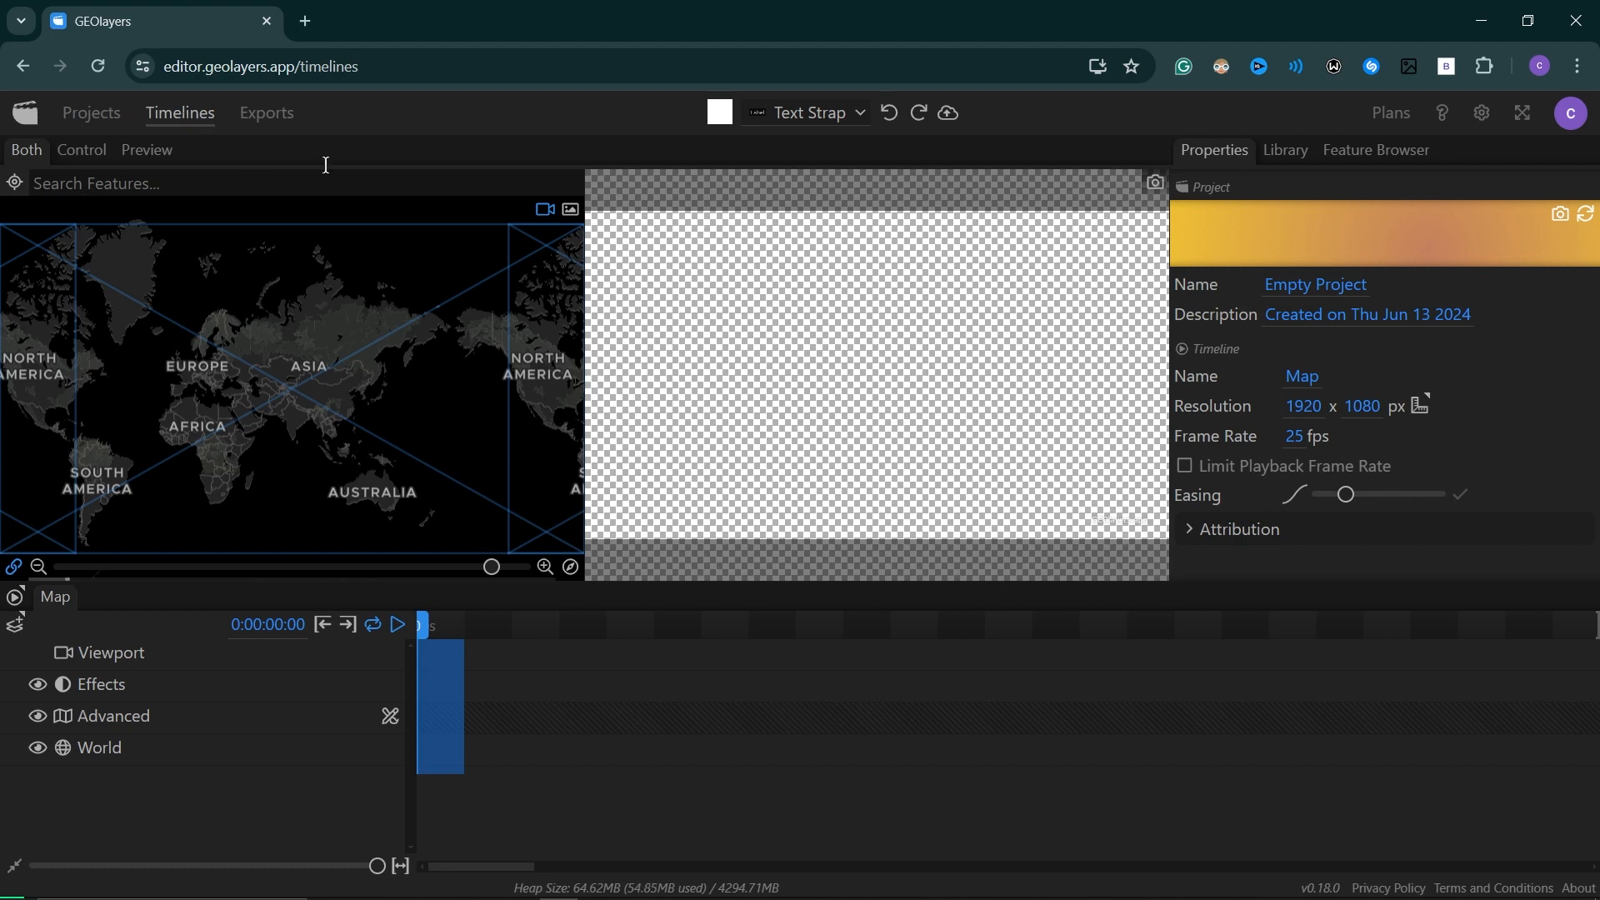
left_click(267, 113)
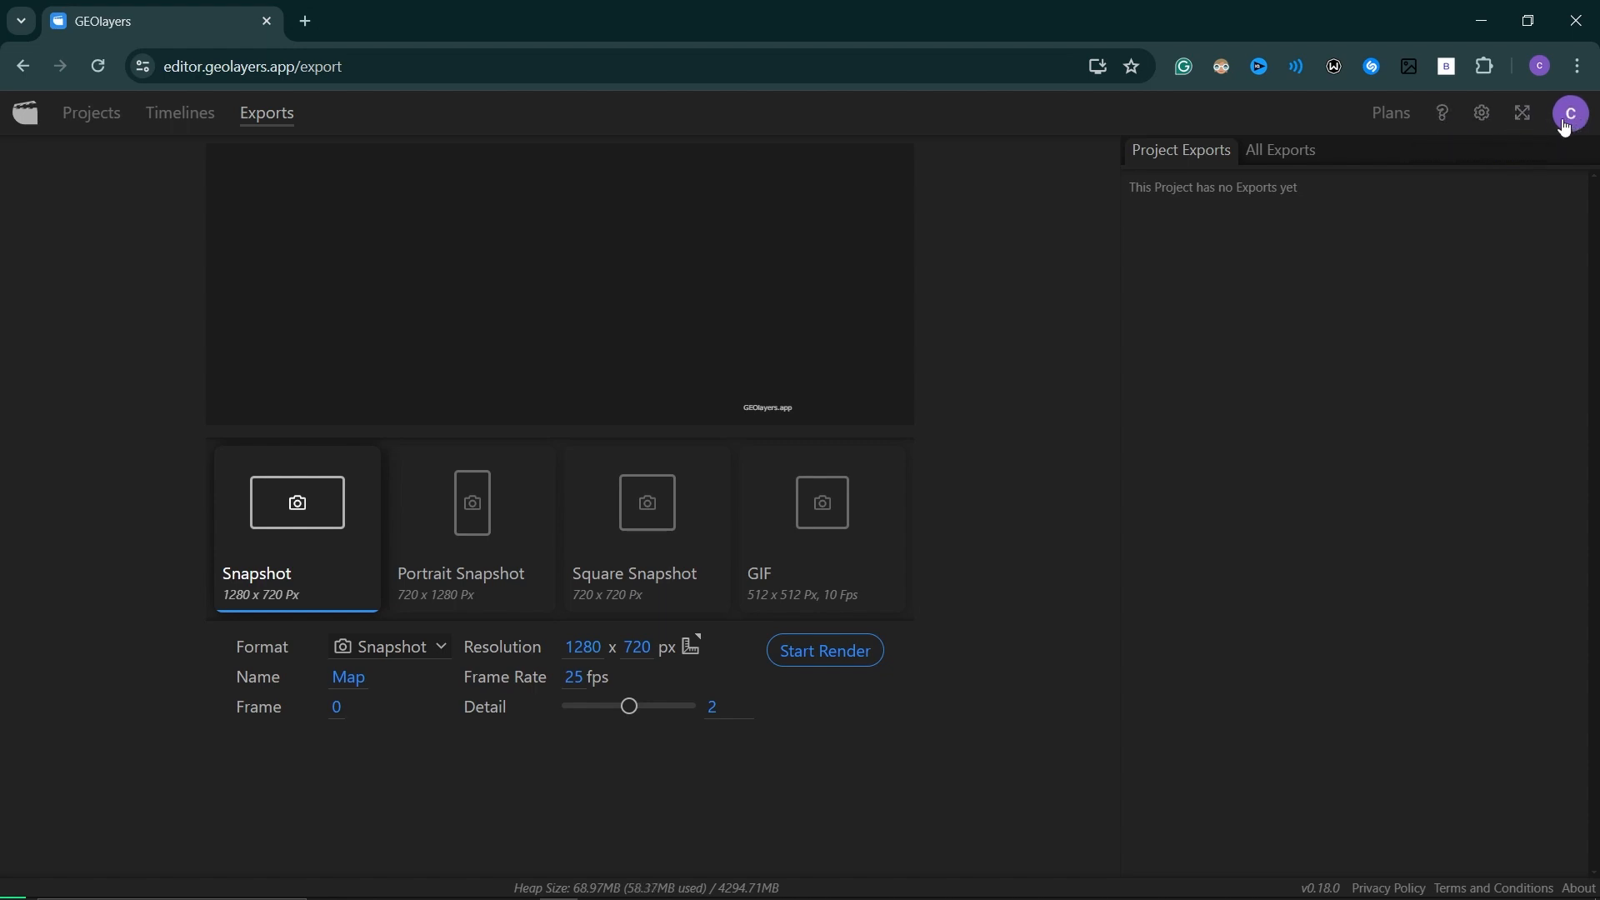
left_click(106, 113)
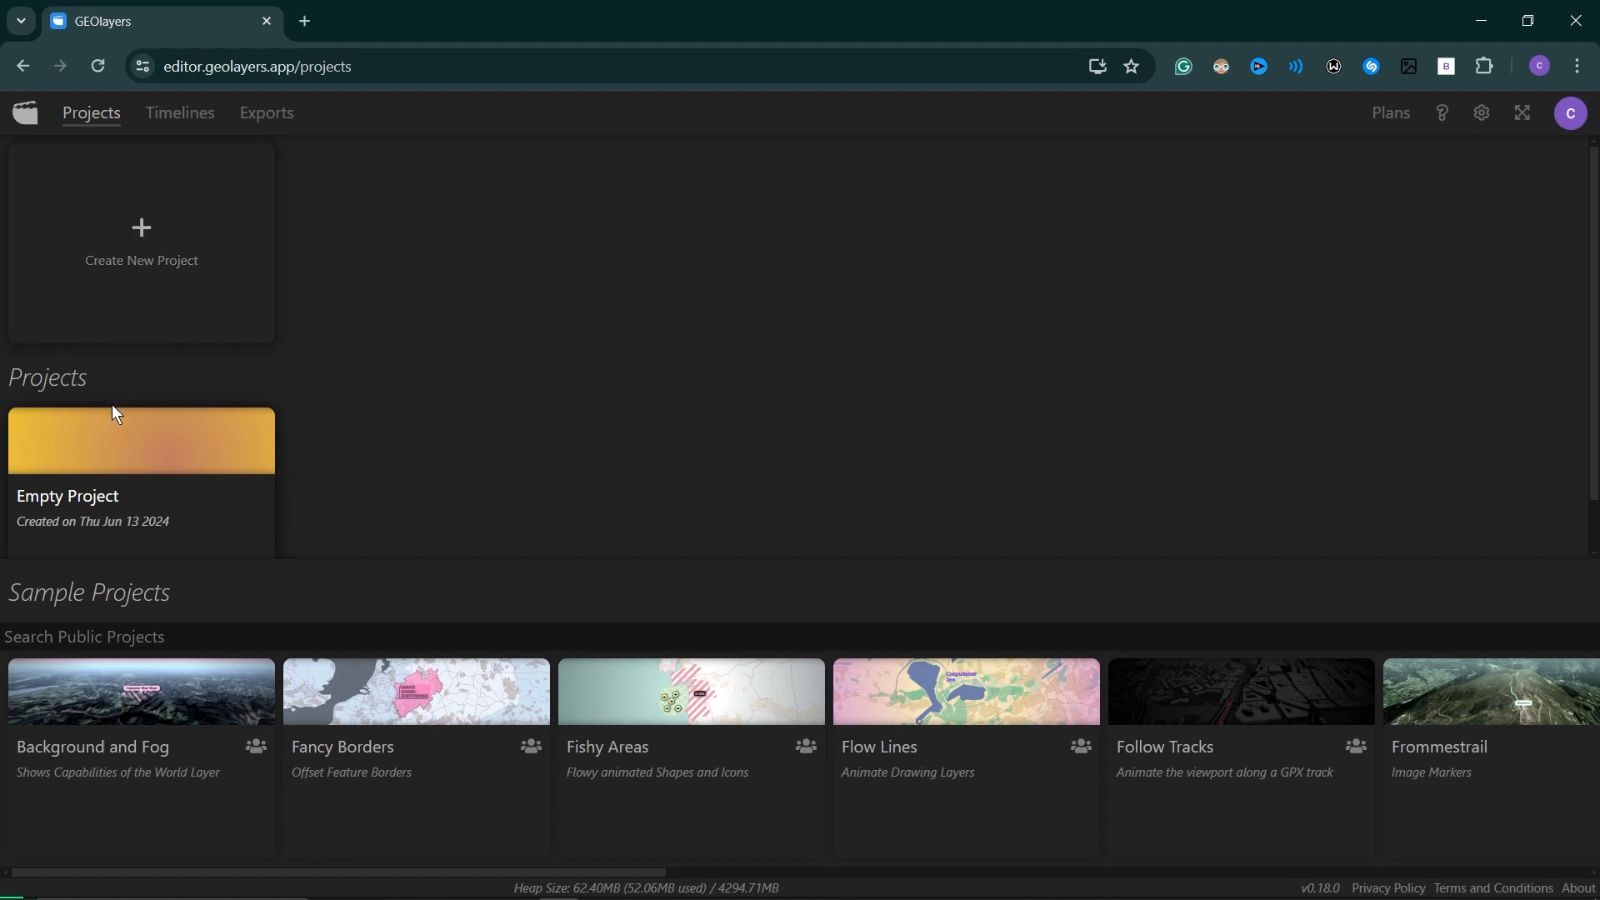
scroll(117, 481, "down", 1)
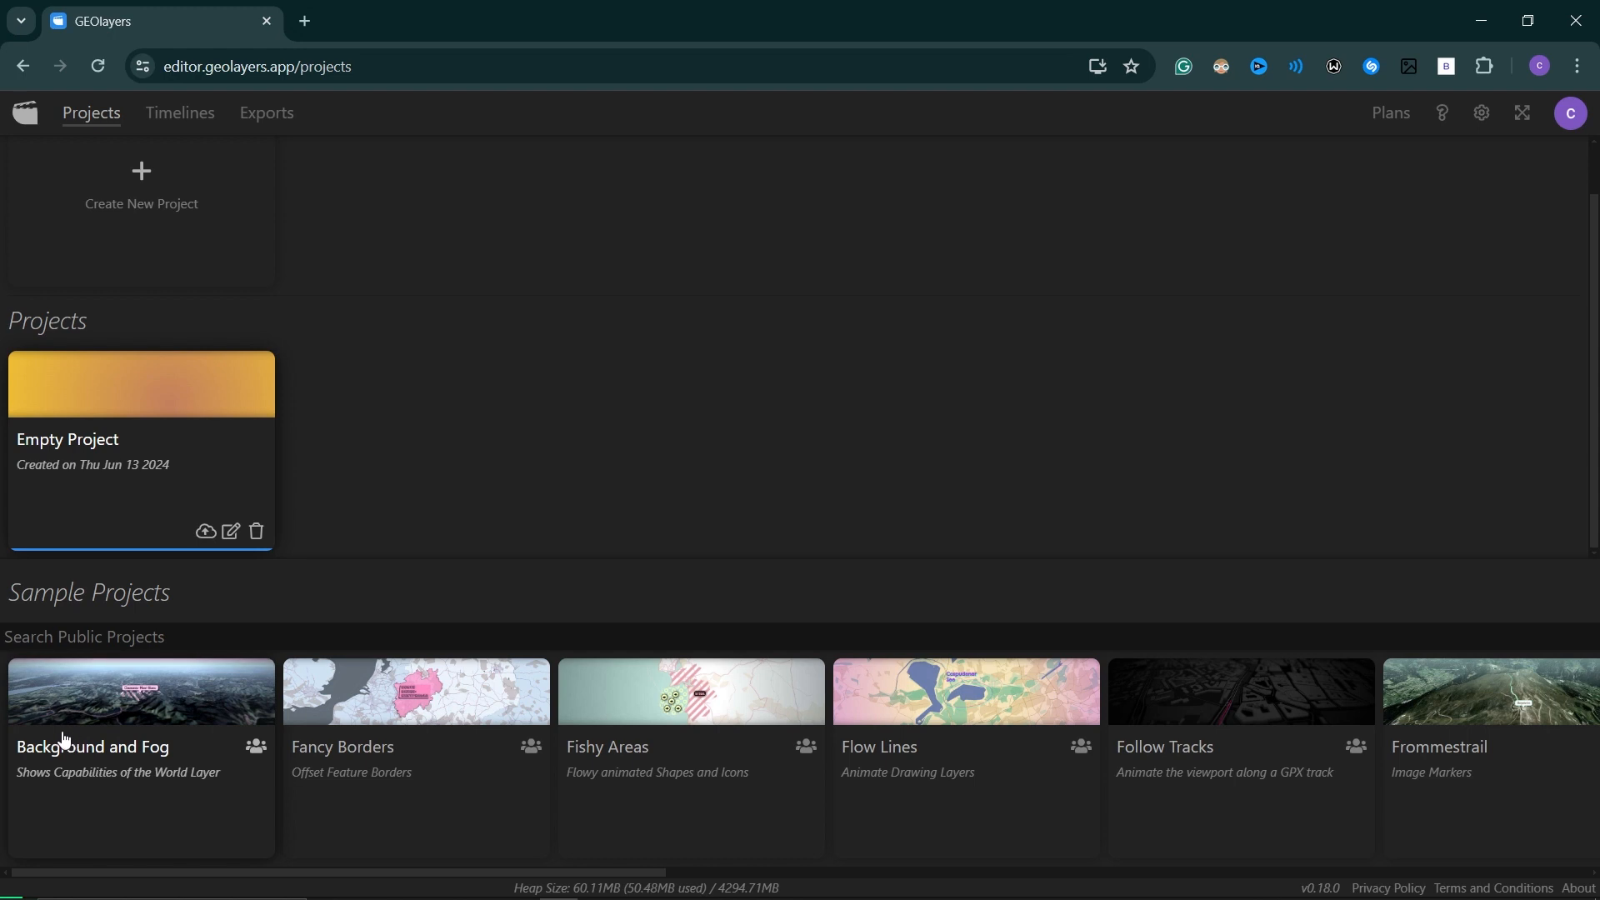
mouse_move(580, 872)
left_mouse_down()
mouse_move(1082, 858)
mouse_move(1592, 876)
left_mouse_up()
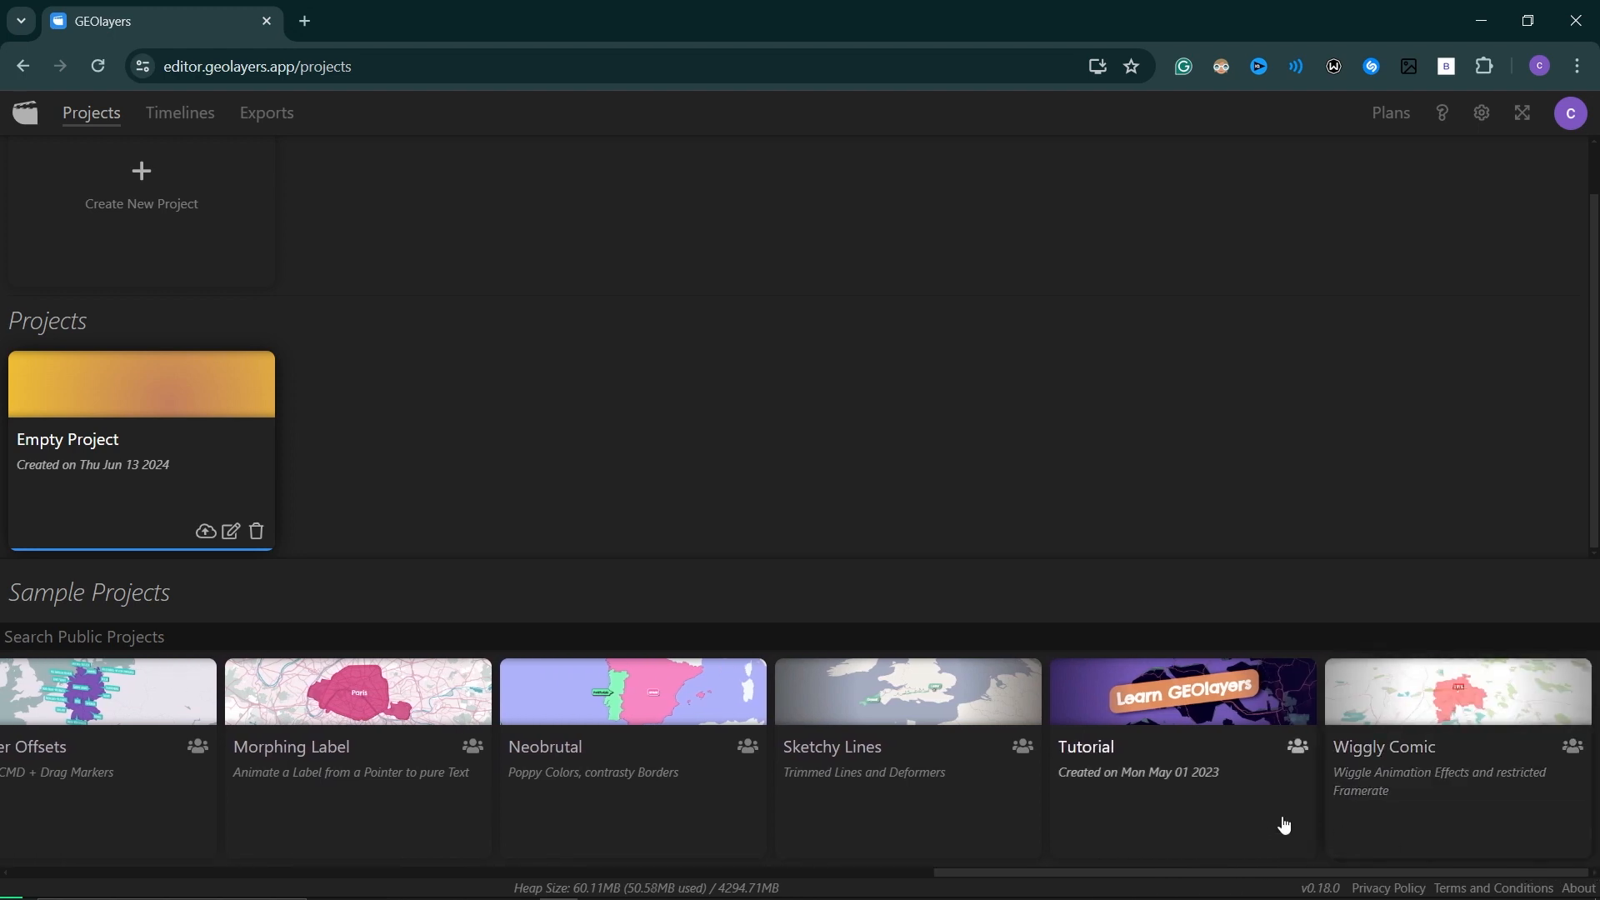
scroll(600, 850, "left", 15)
scroll(332, 354, "up", 2)
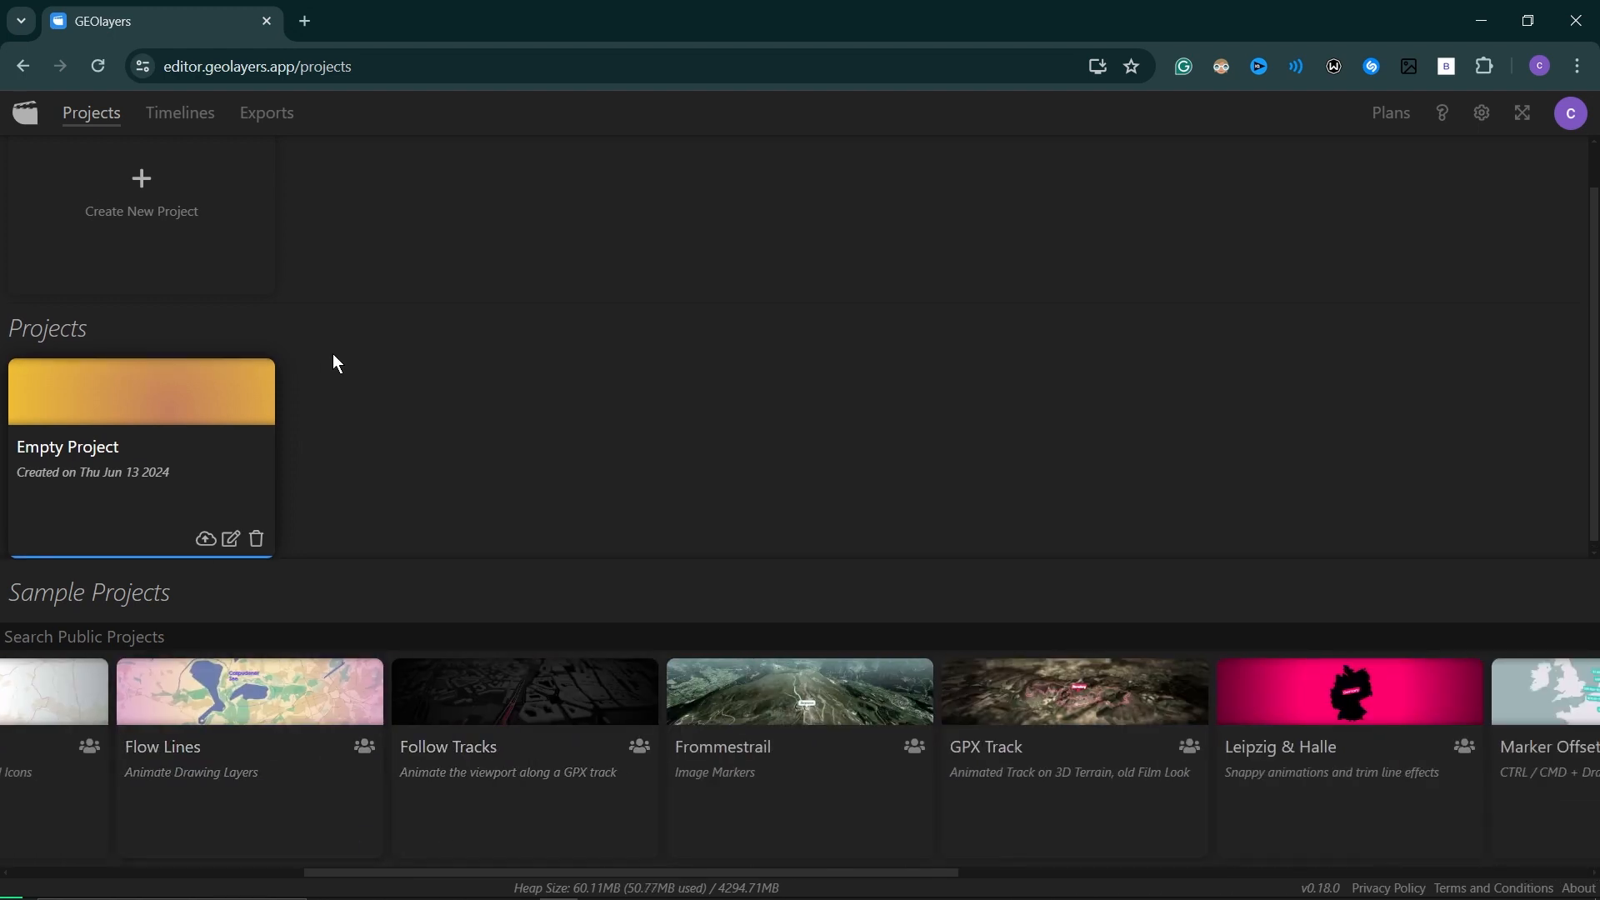
Start a new project, saving the current one first, and check the available resolution presets.
left_click(160, 249)
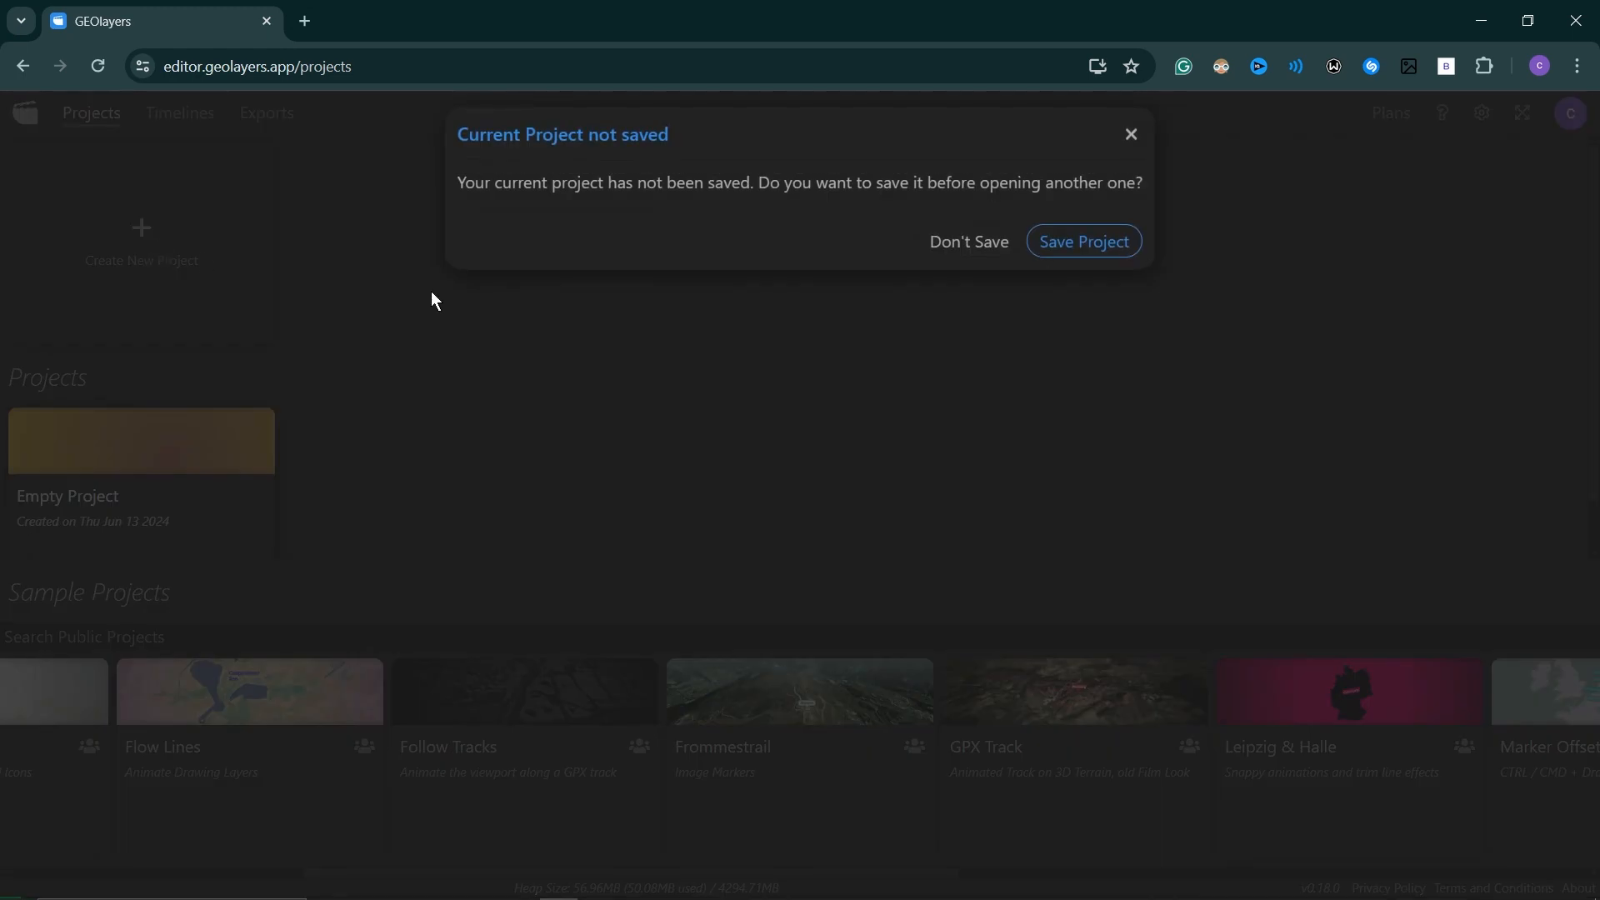
left_click(1072, 247)
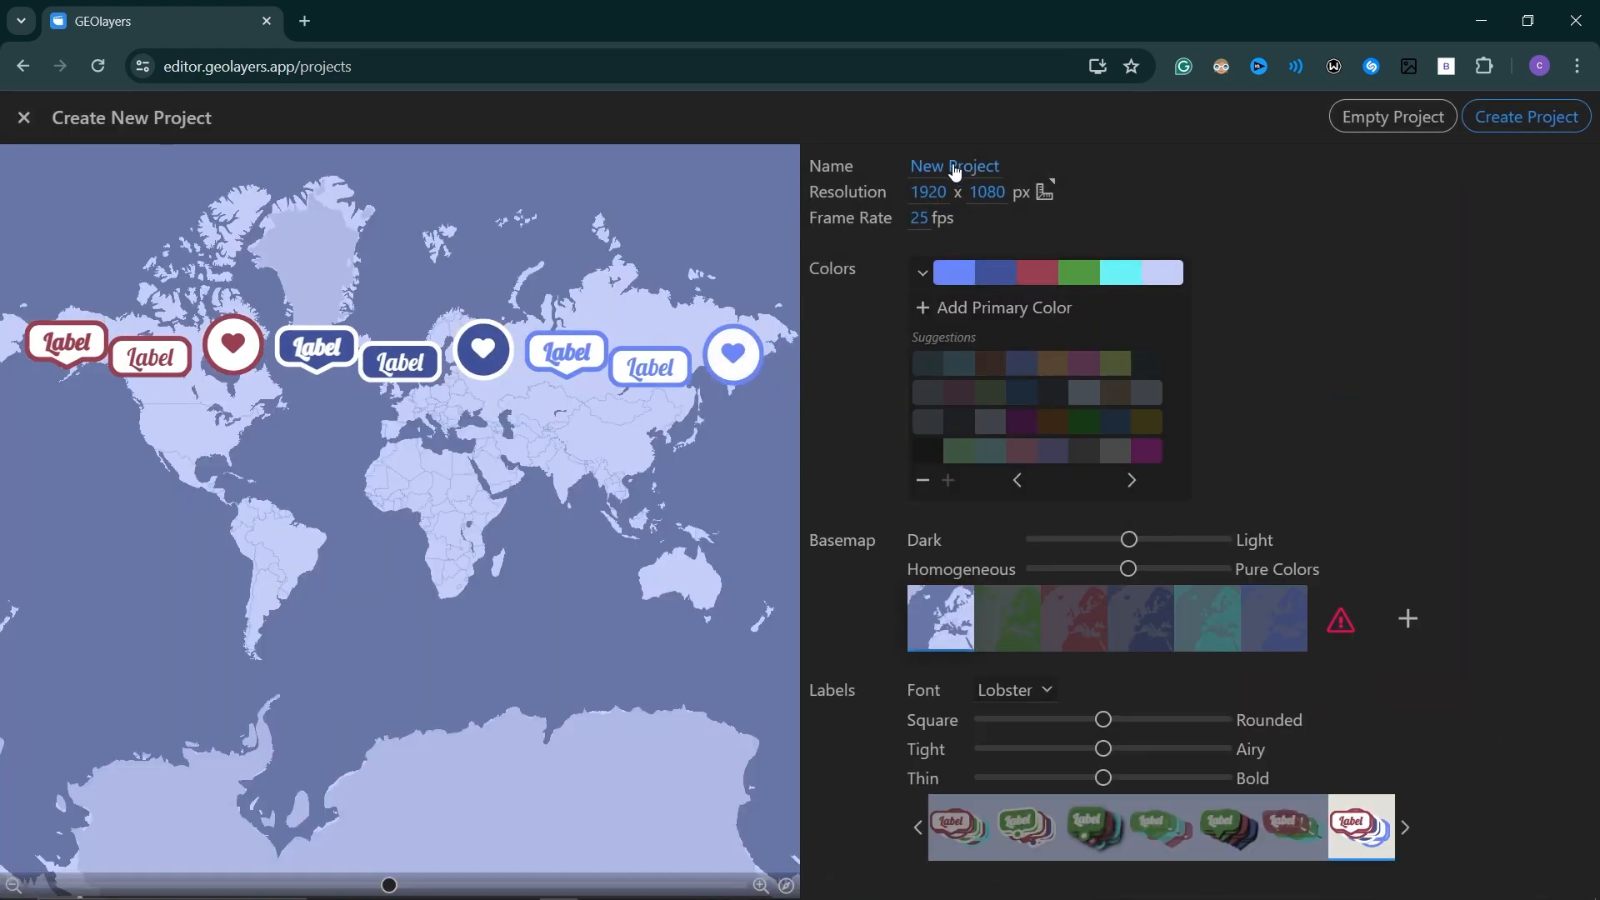
left_click(1044, 195)
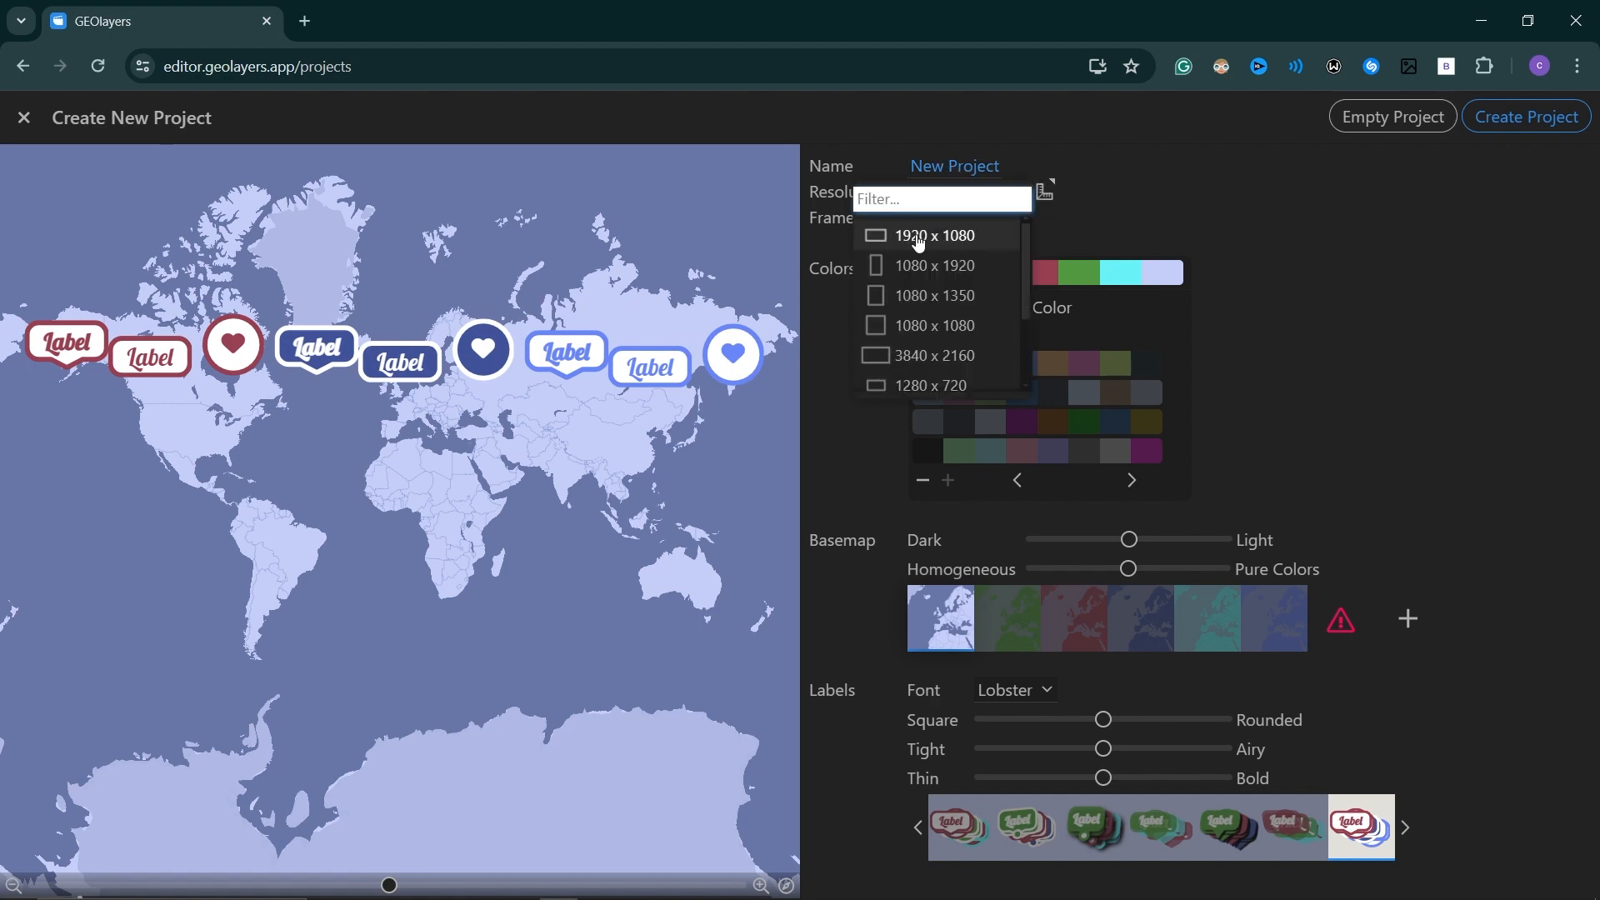
left_click(852, 285)
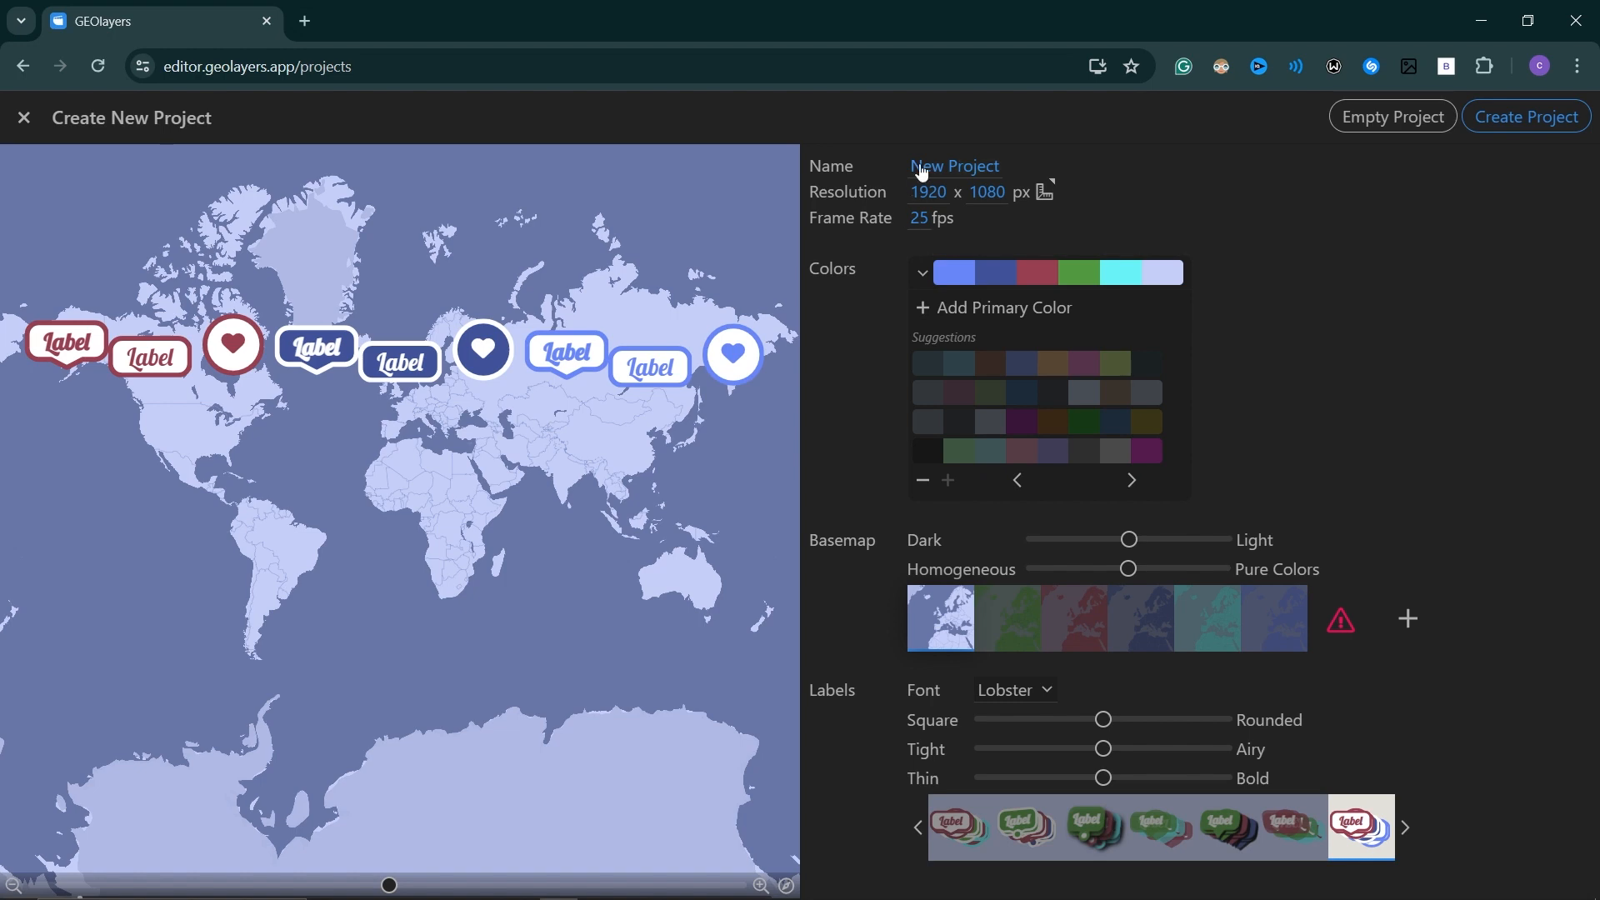
Browse through the suggested color palettes for the new project and return to the first set.
left_click(922, 272)
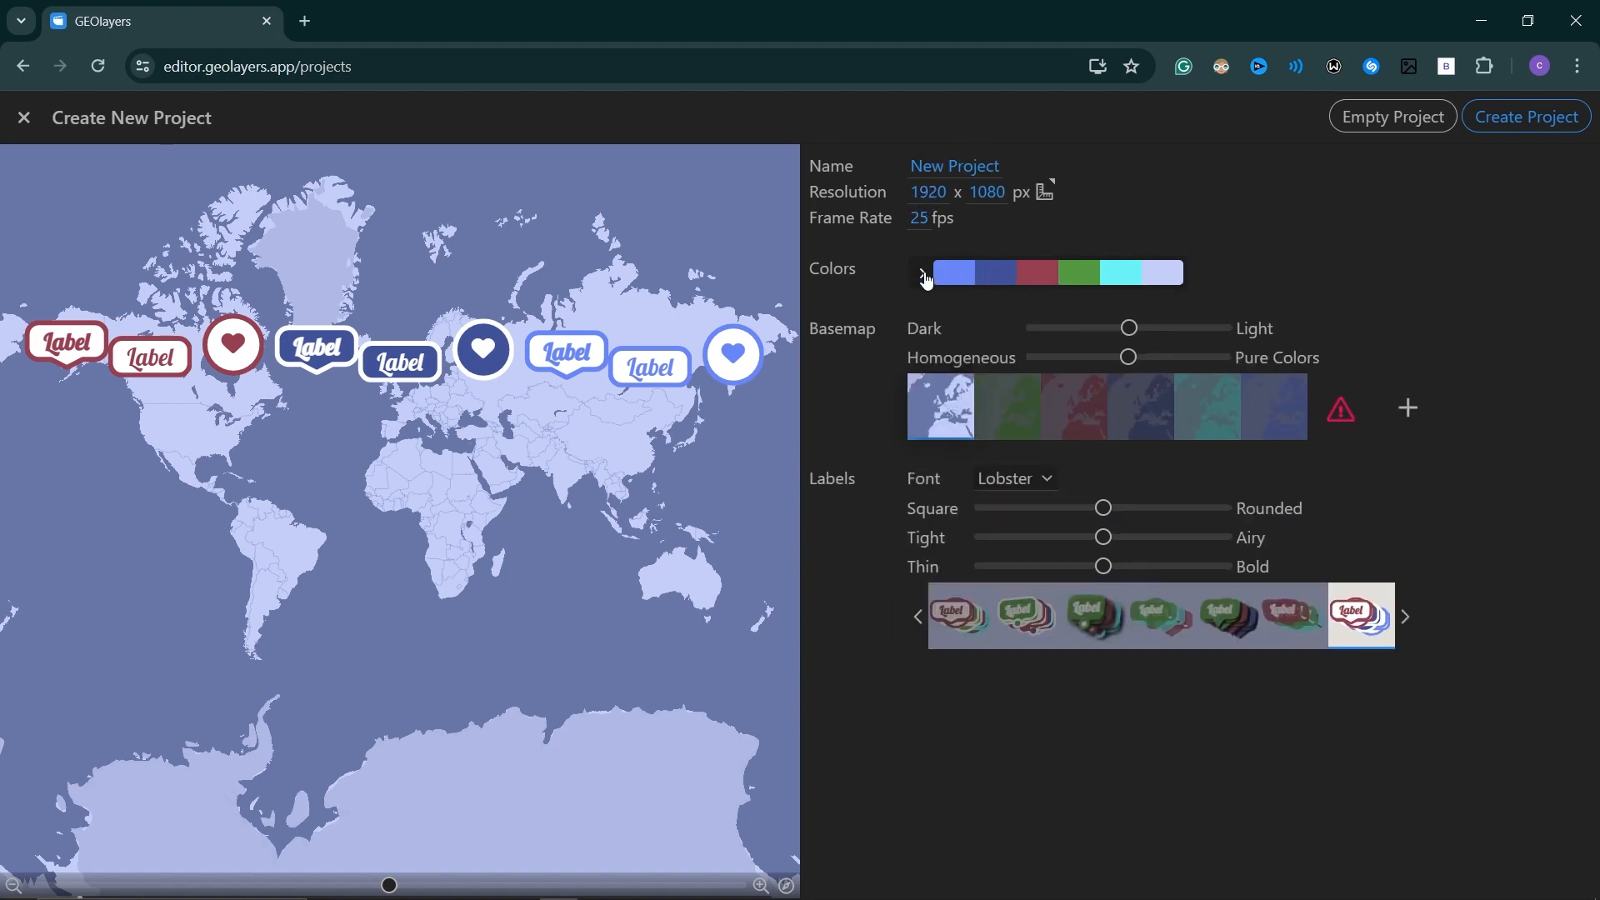
left_click(923, 275)
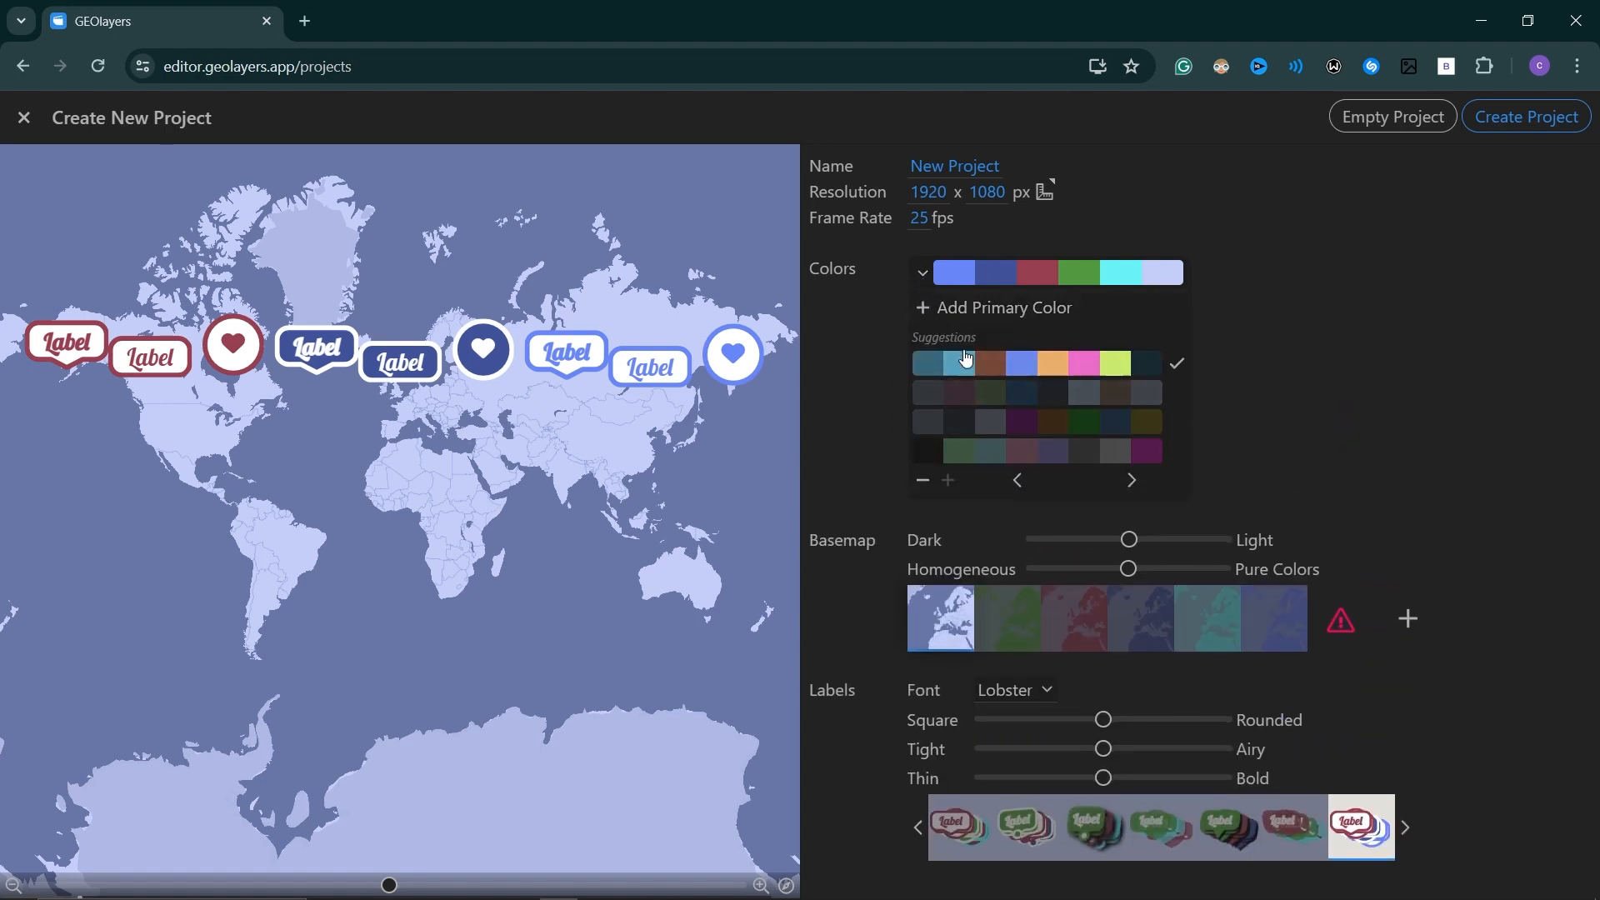
left_click(1130, 481)
left_click(1130, 481)
left_click(1131, 482)
left_click(1131, 482)
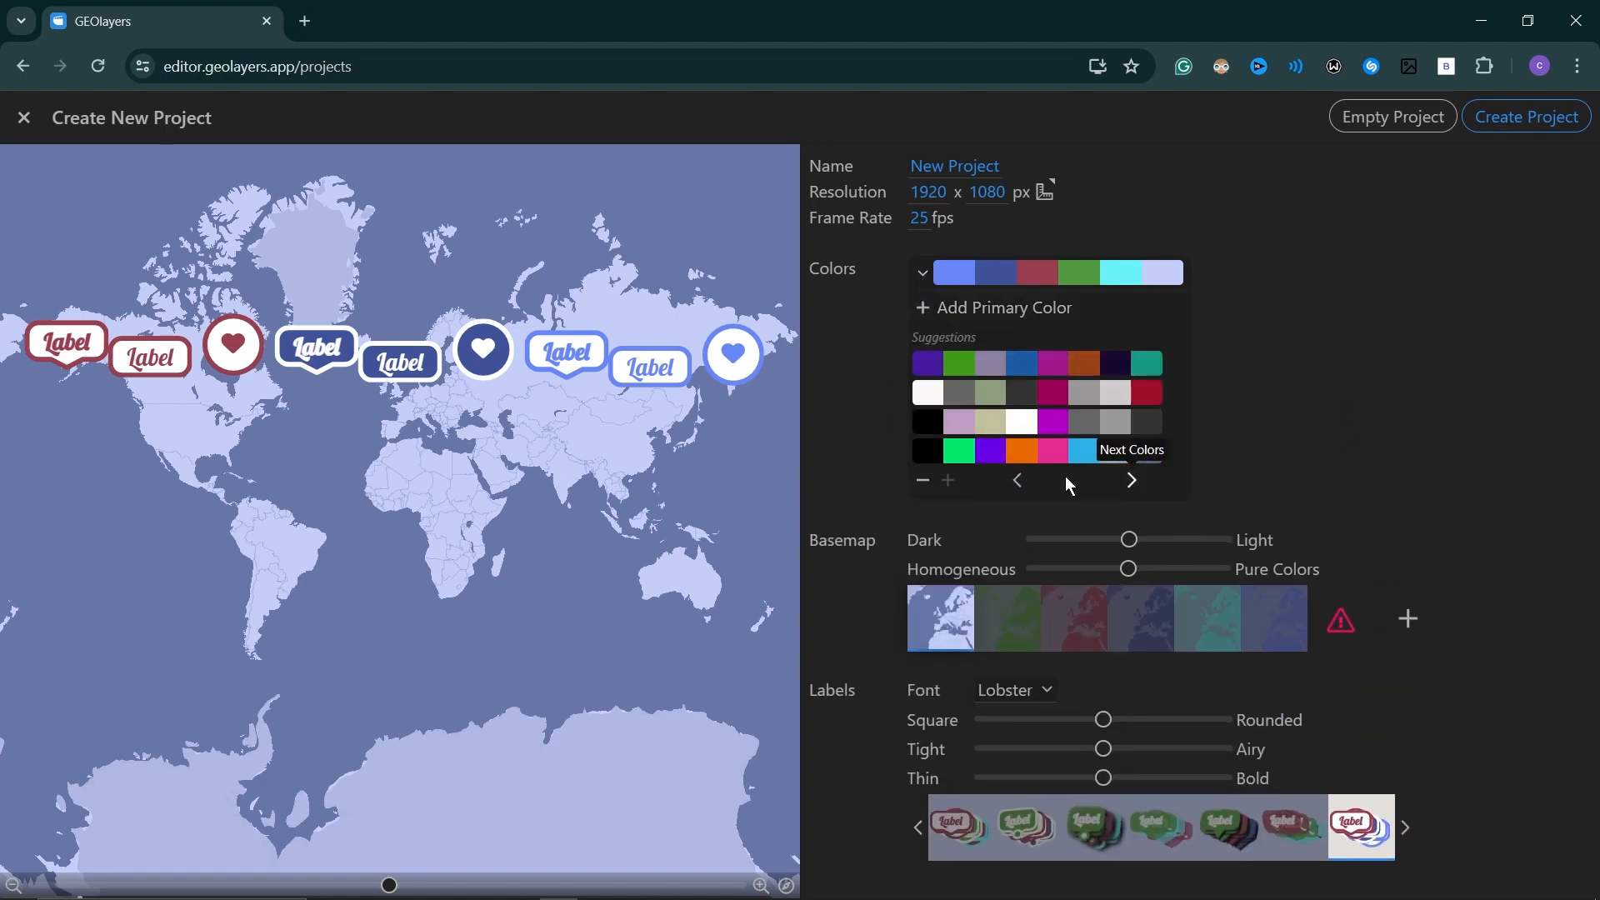
left_click(1020, 482)
left_click(1022, 483)
left_click(1022, 482)
left_click(1022, 482)
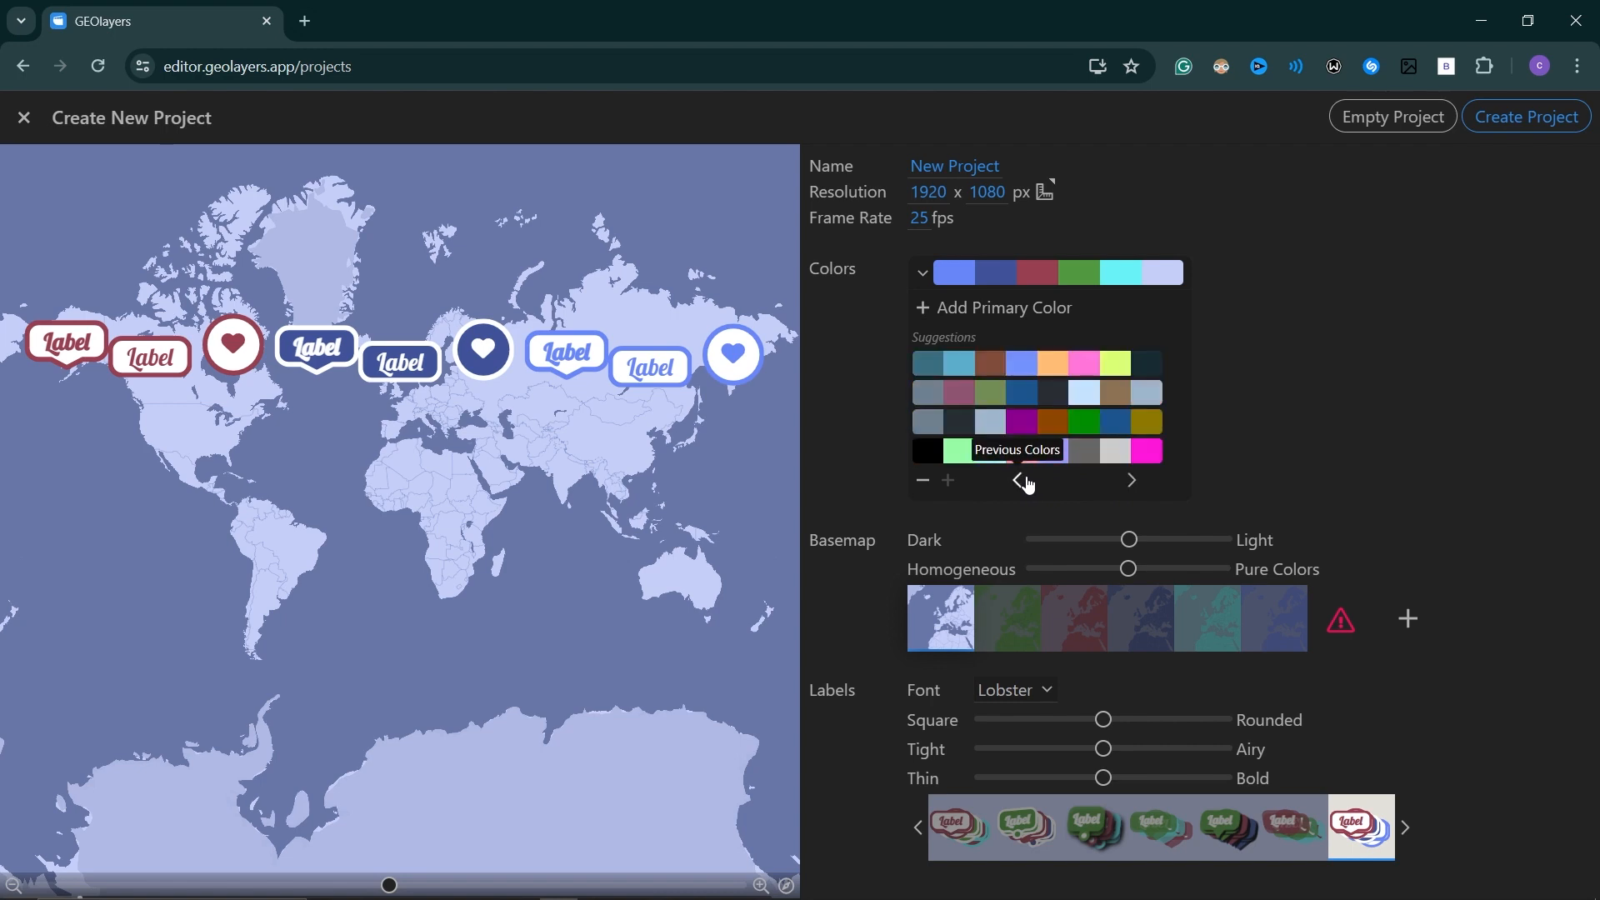
Reduce the suggested palettes to two colors each, and raise the color count back to the maximum.
left_click(922, 486)
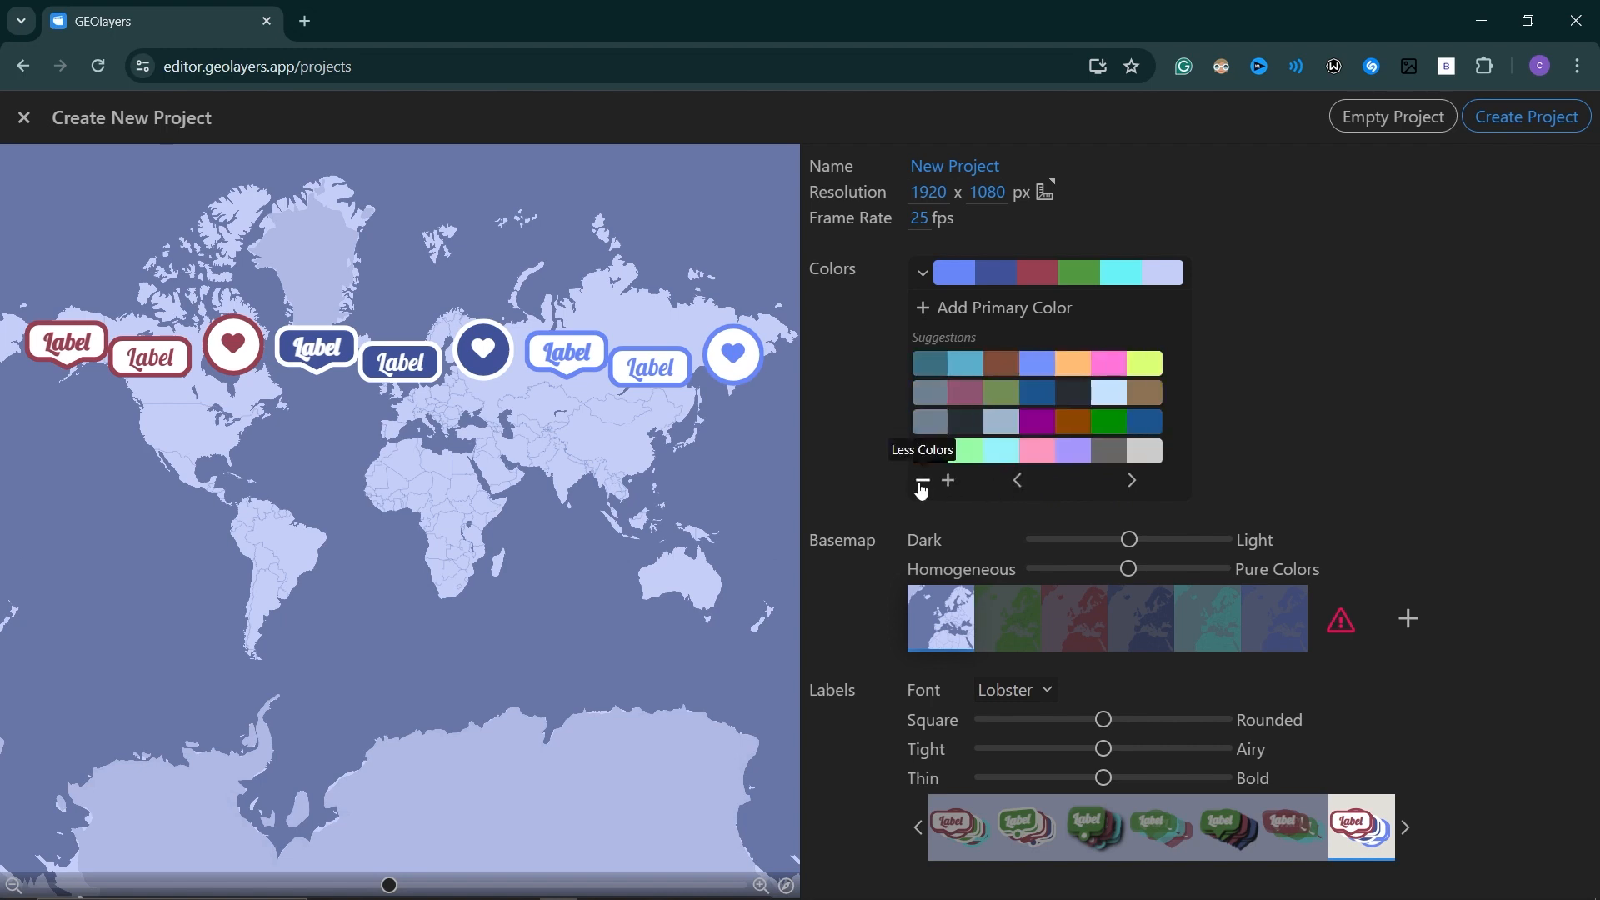
left_click(922, 488)
left_click(922, 489)
left_click(922, 489)
left_click(922, 488)
left_click(922, 488)
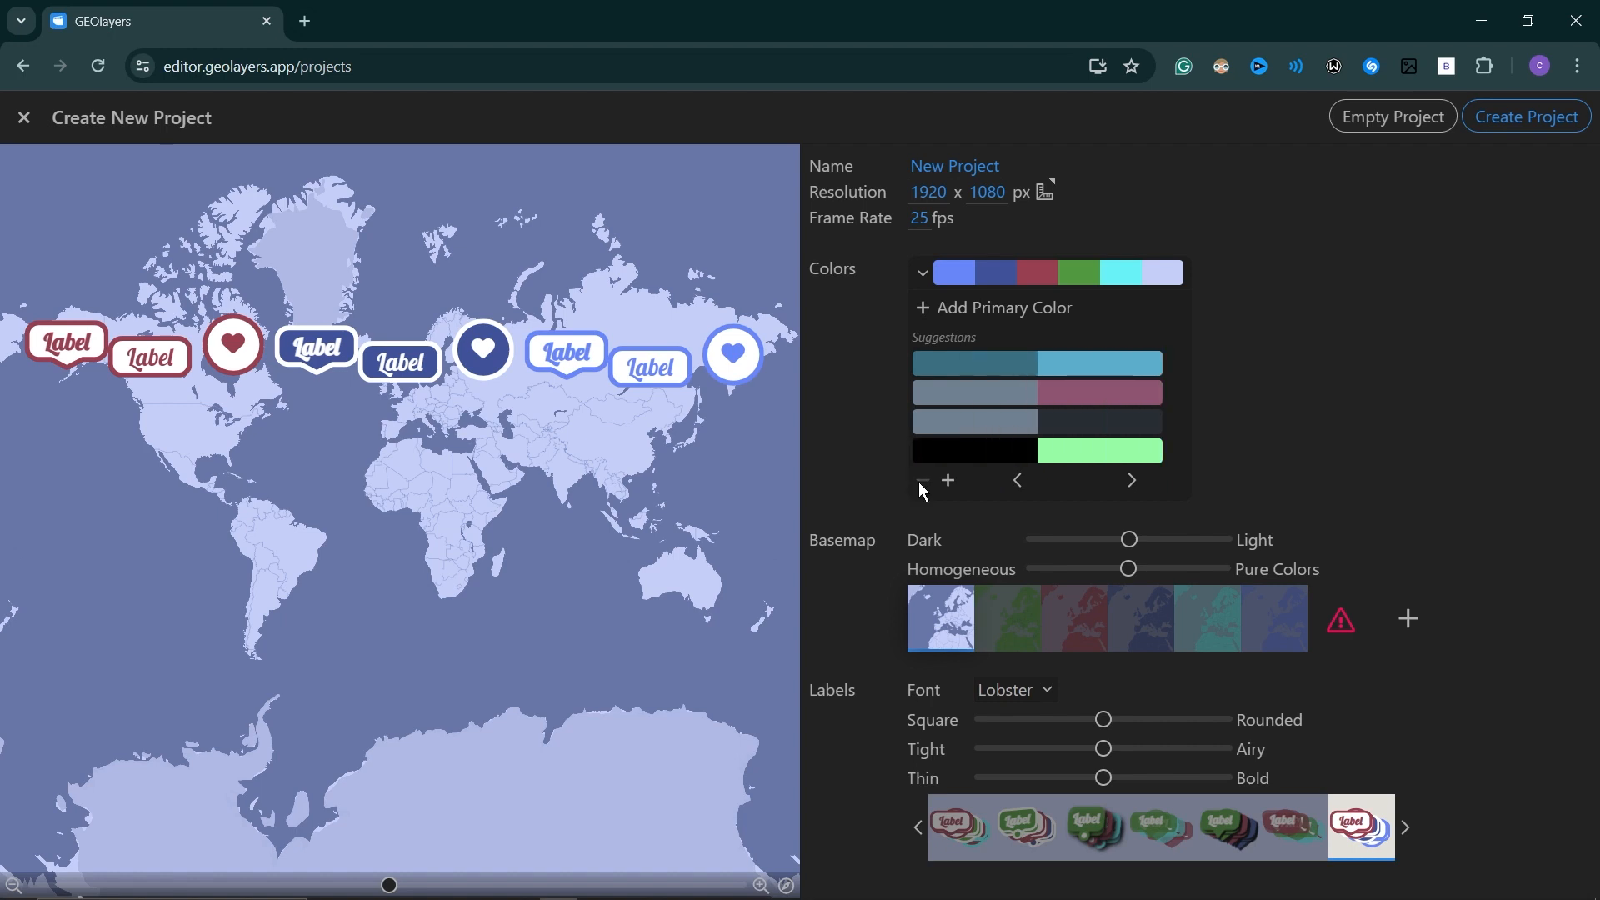
left_click(948, 481)
left_click(948, 482)
left_click(948, 482)
left_click(948, 482)
left_click(948, 482)
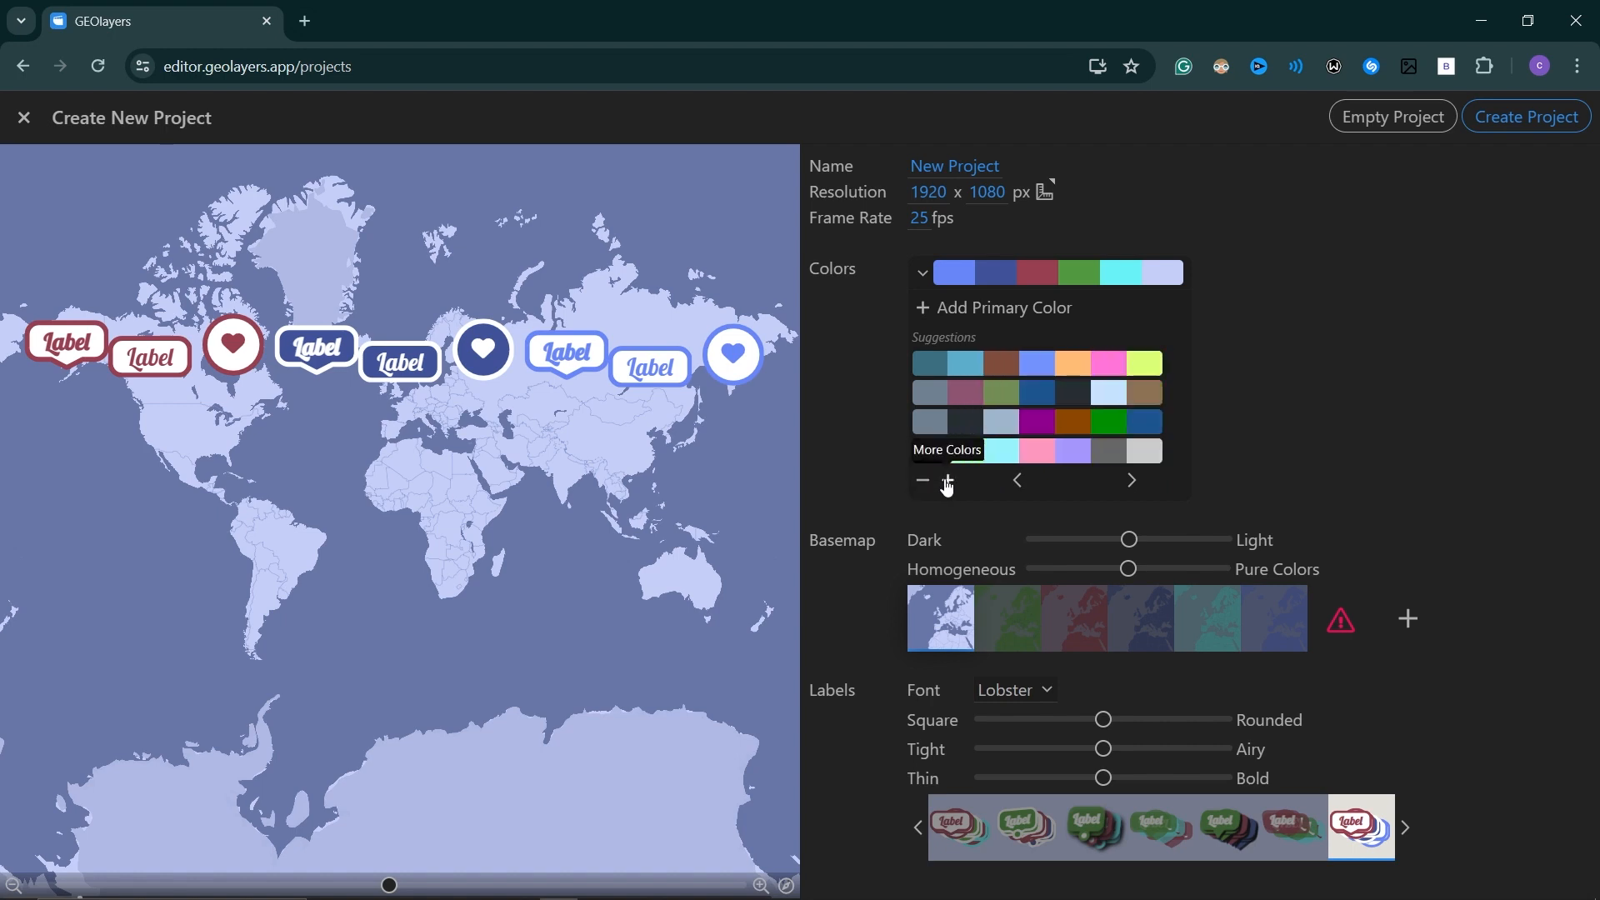
left_click(949, 482)
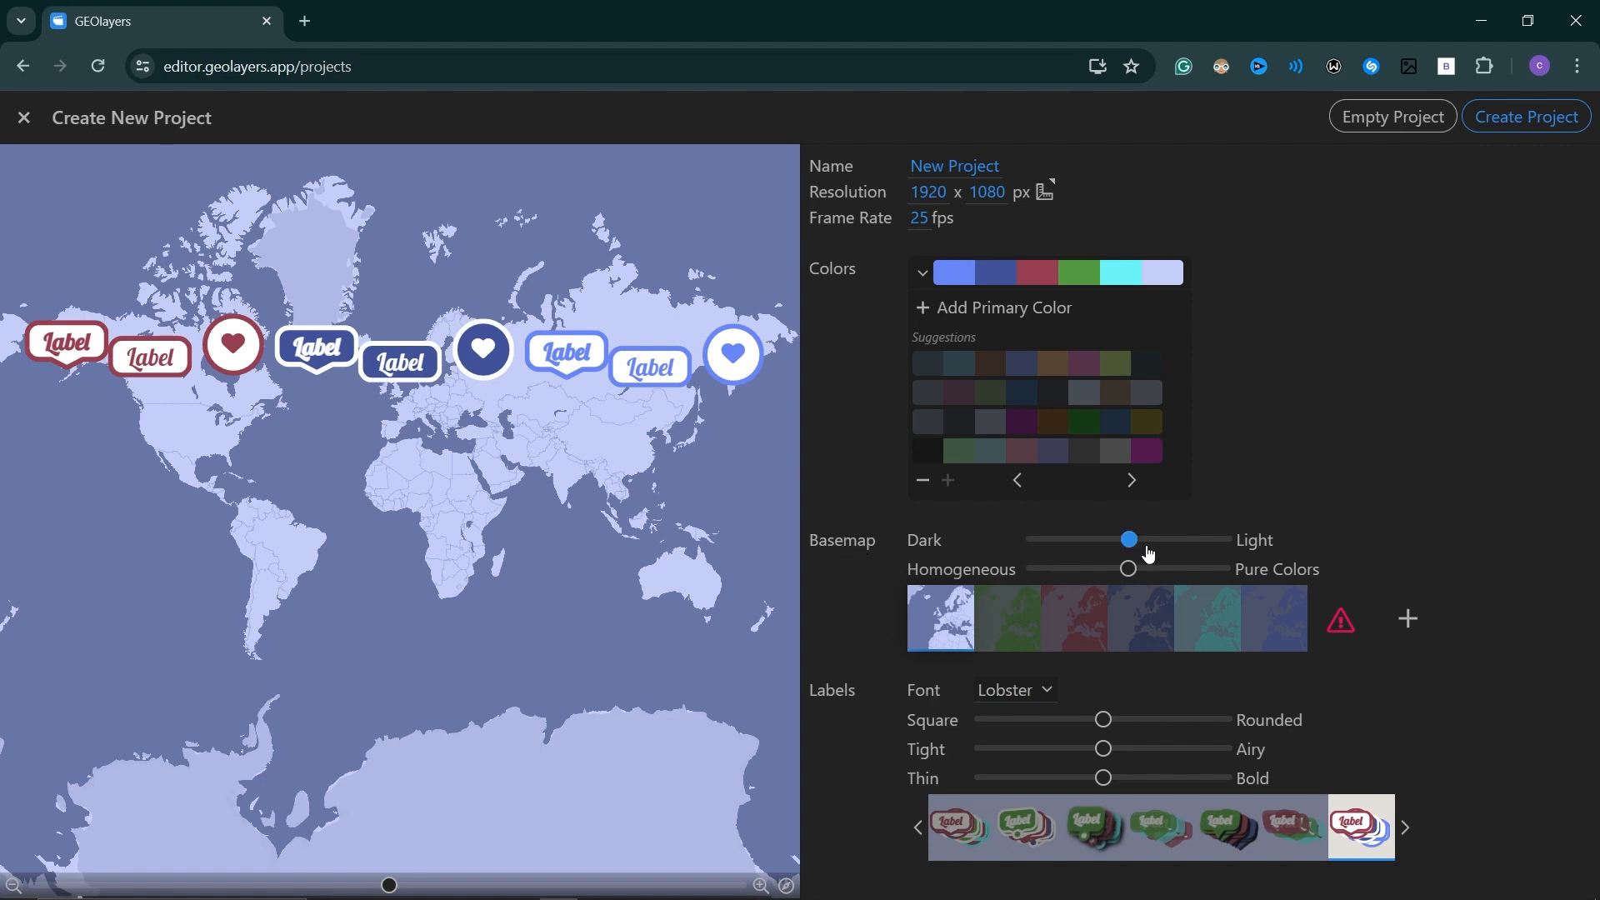
Add a custom basemap and preview the Advanced, Natural Earth and dark satellite map styles.
left_click_drag(1134, 549, 1132, 597)
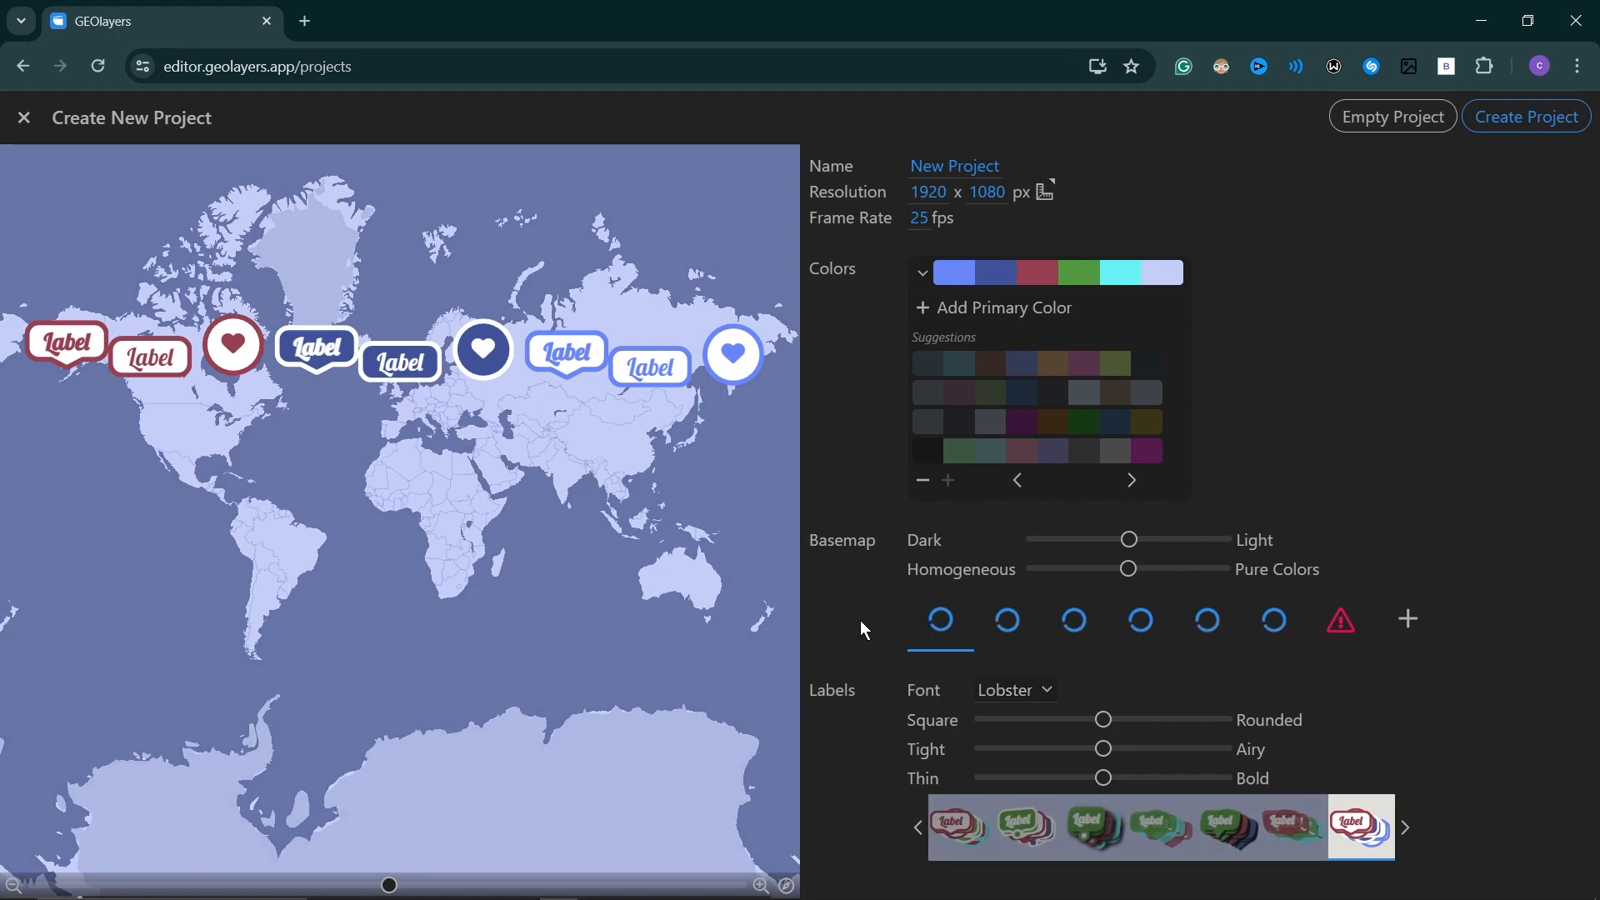
left_click(1410, 621)
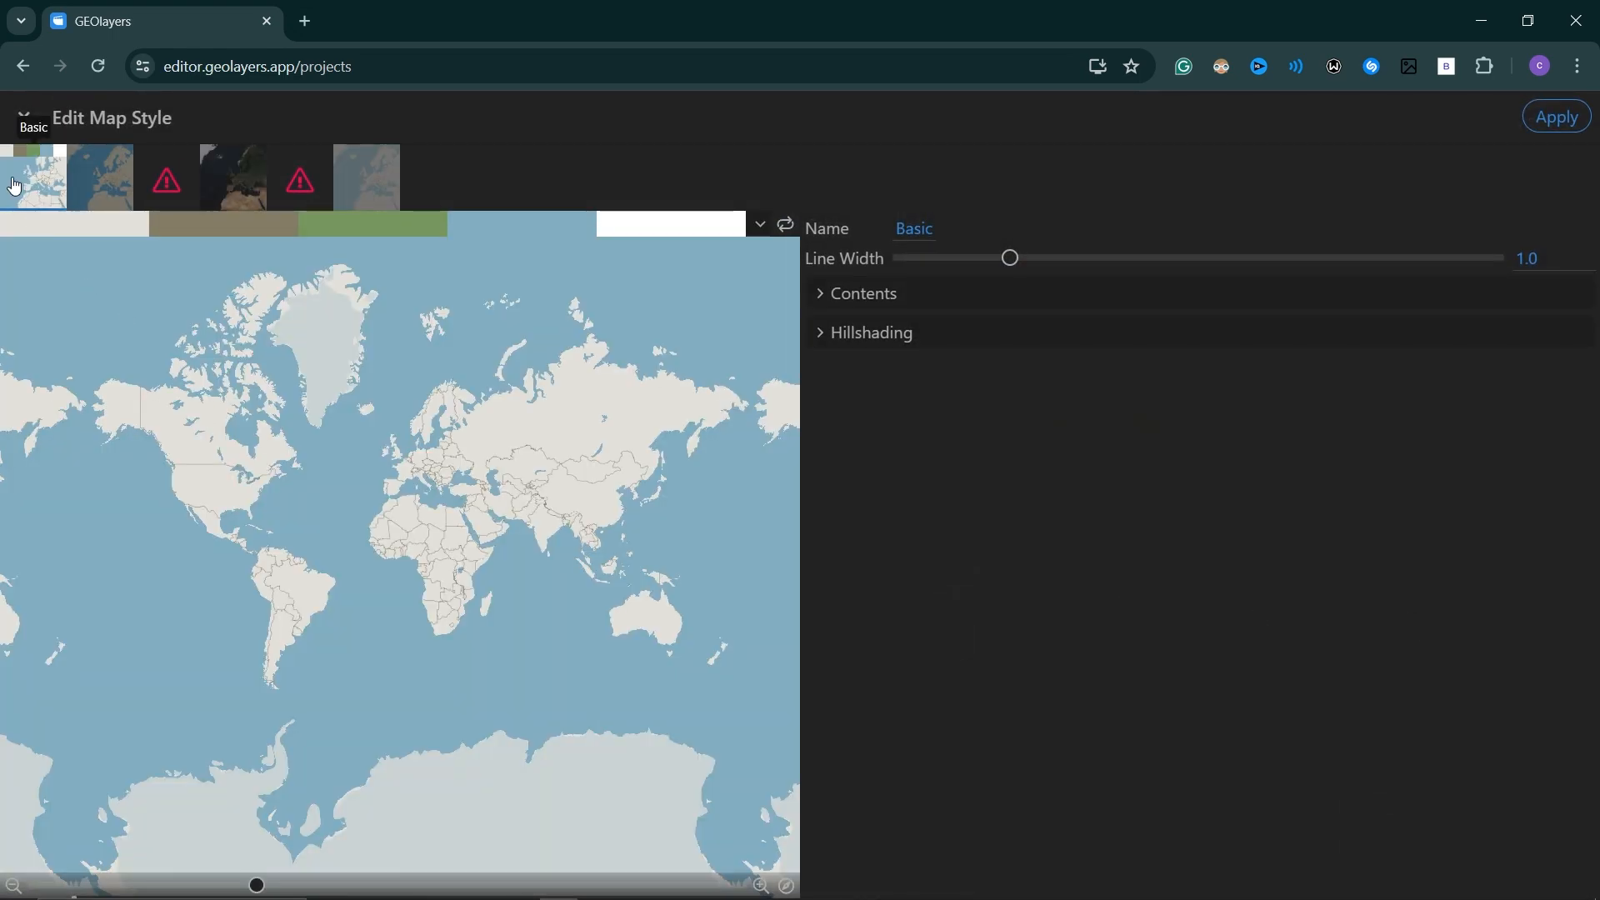
left_click(107, 188)
left_click(166, 180)
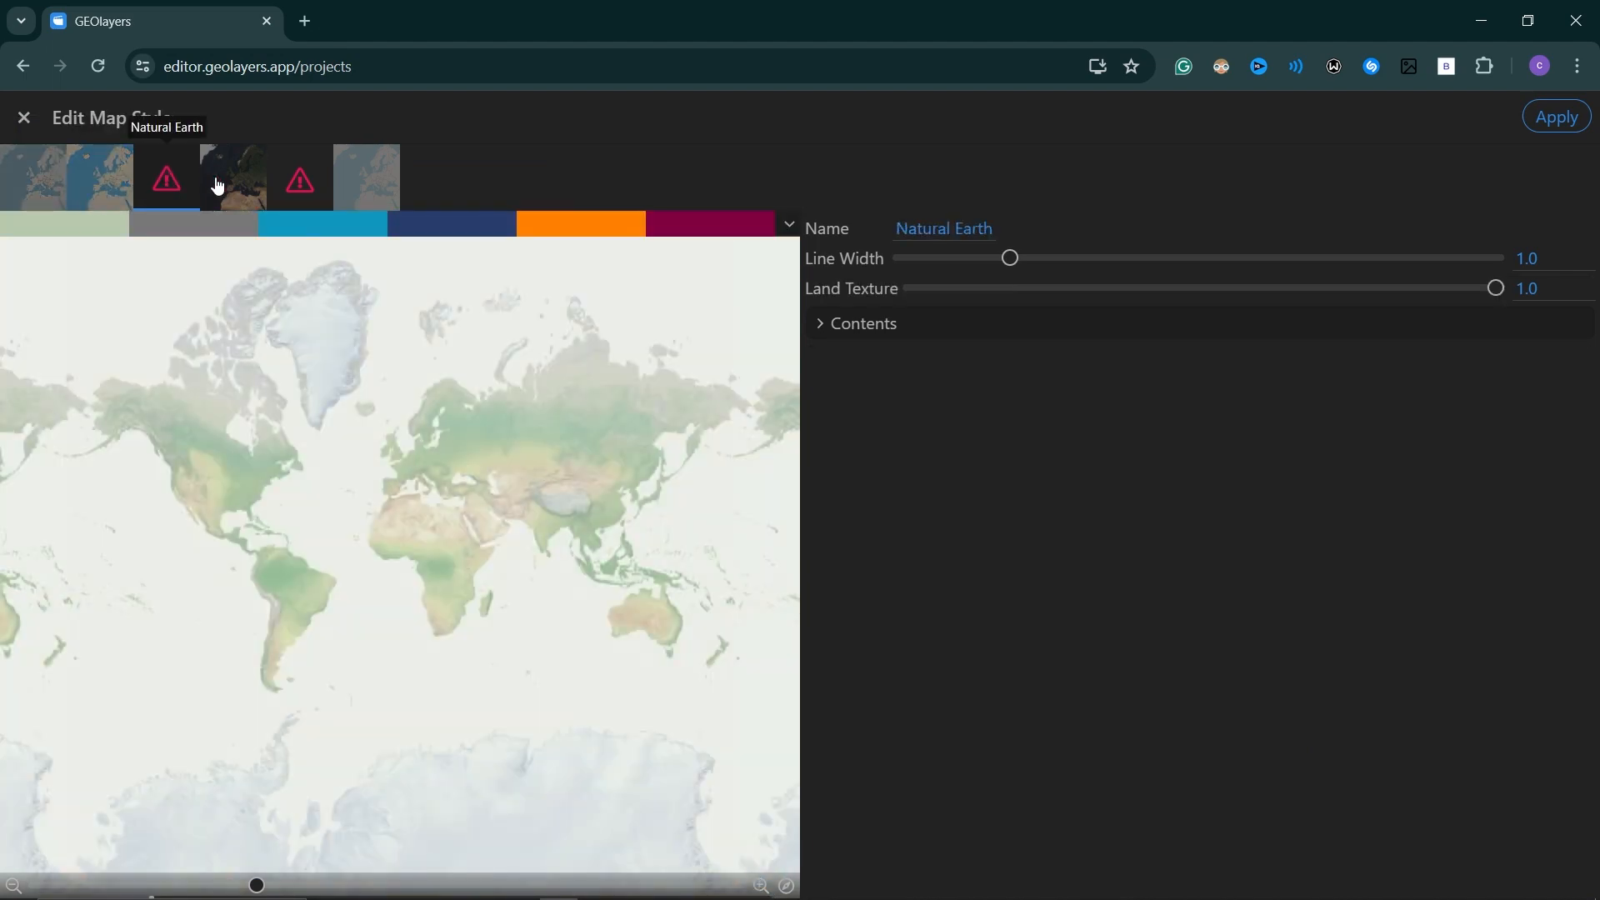
left_click(234, 178)
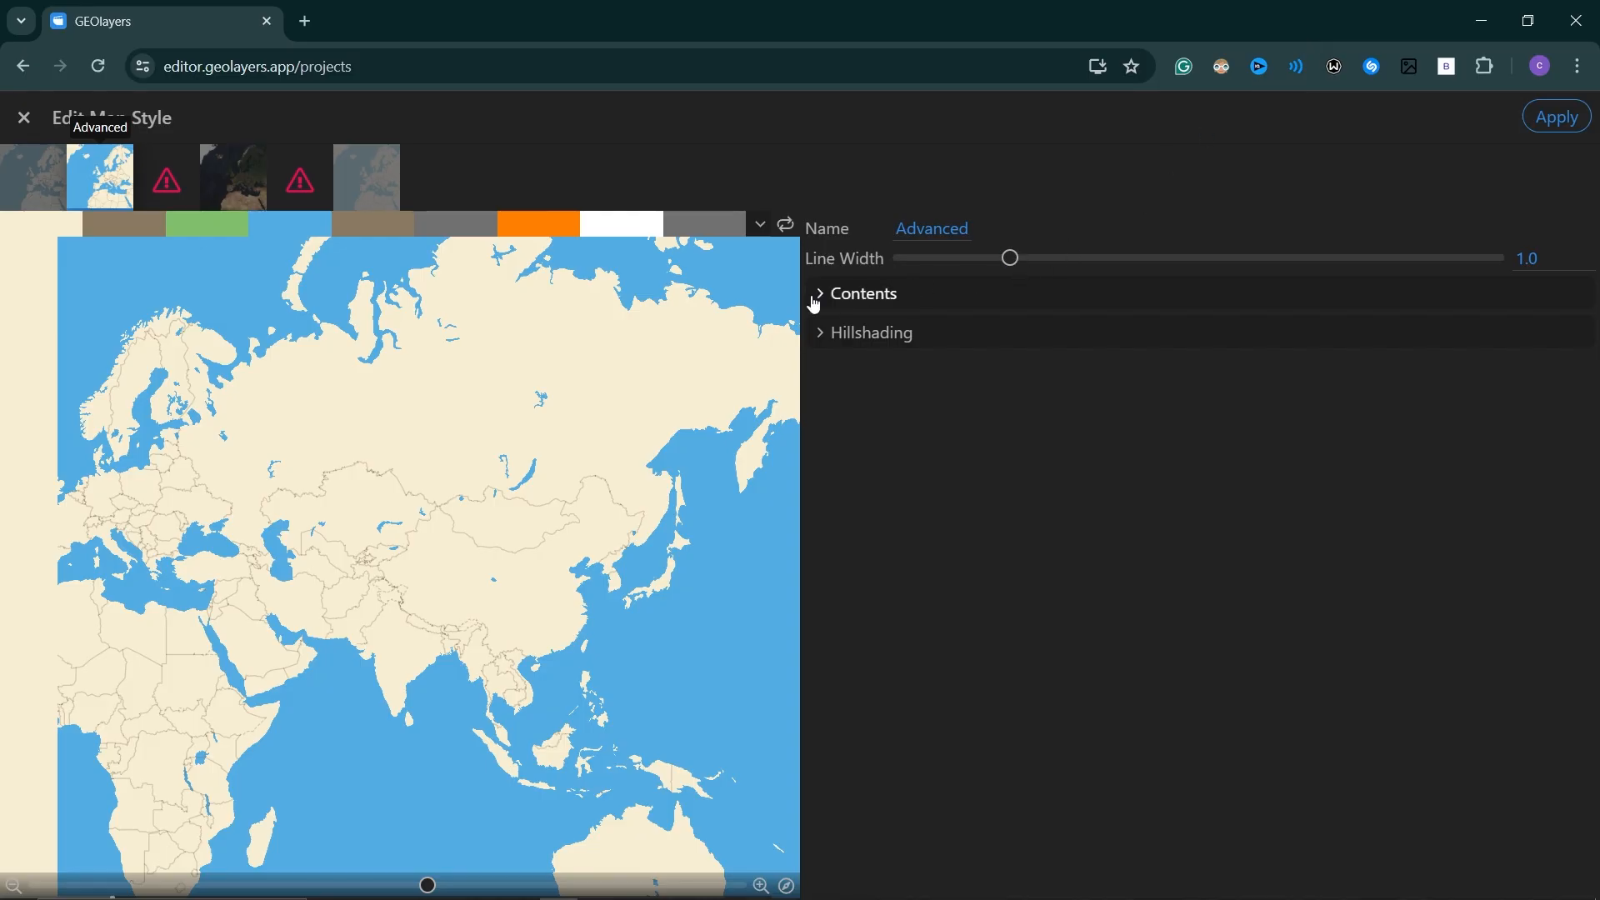
Review the contents and hillshading settings of the Advanced map style and apply it as the project's basemap.
left_click(817, 297)
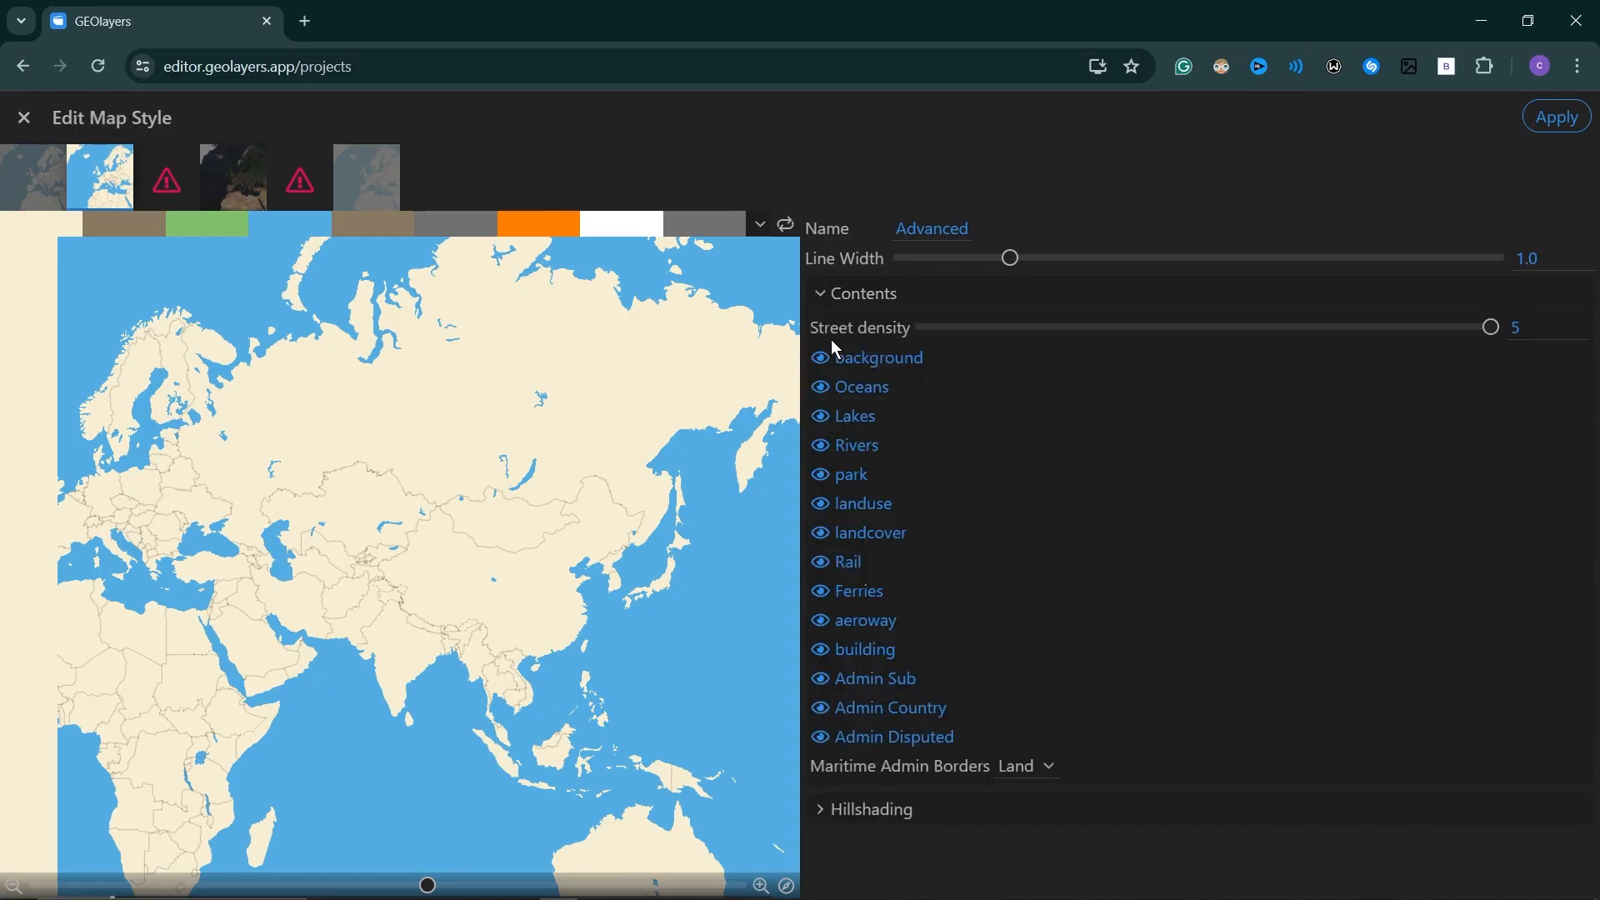
left_click(825, 307)
left_click(821, 334)
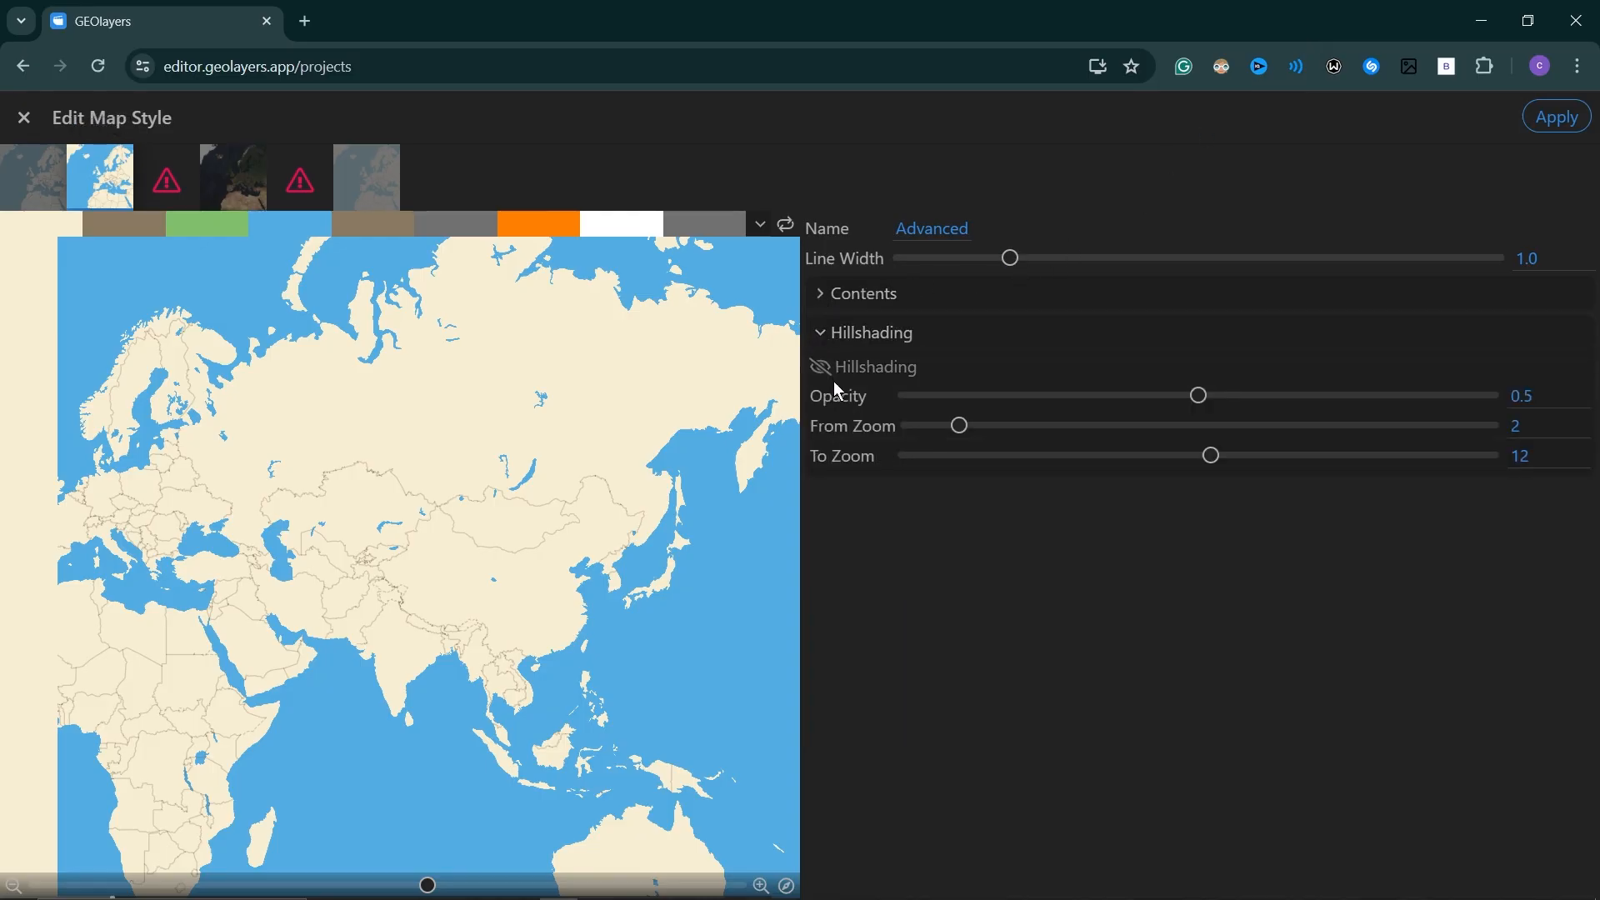
left_click(1558, 117)
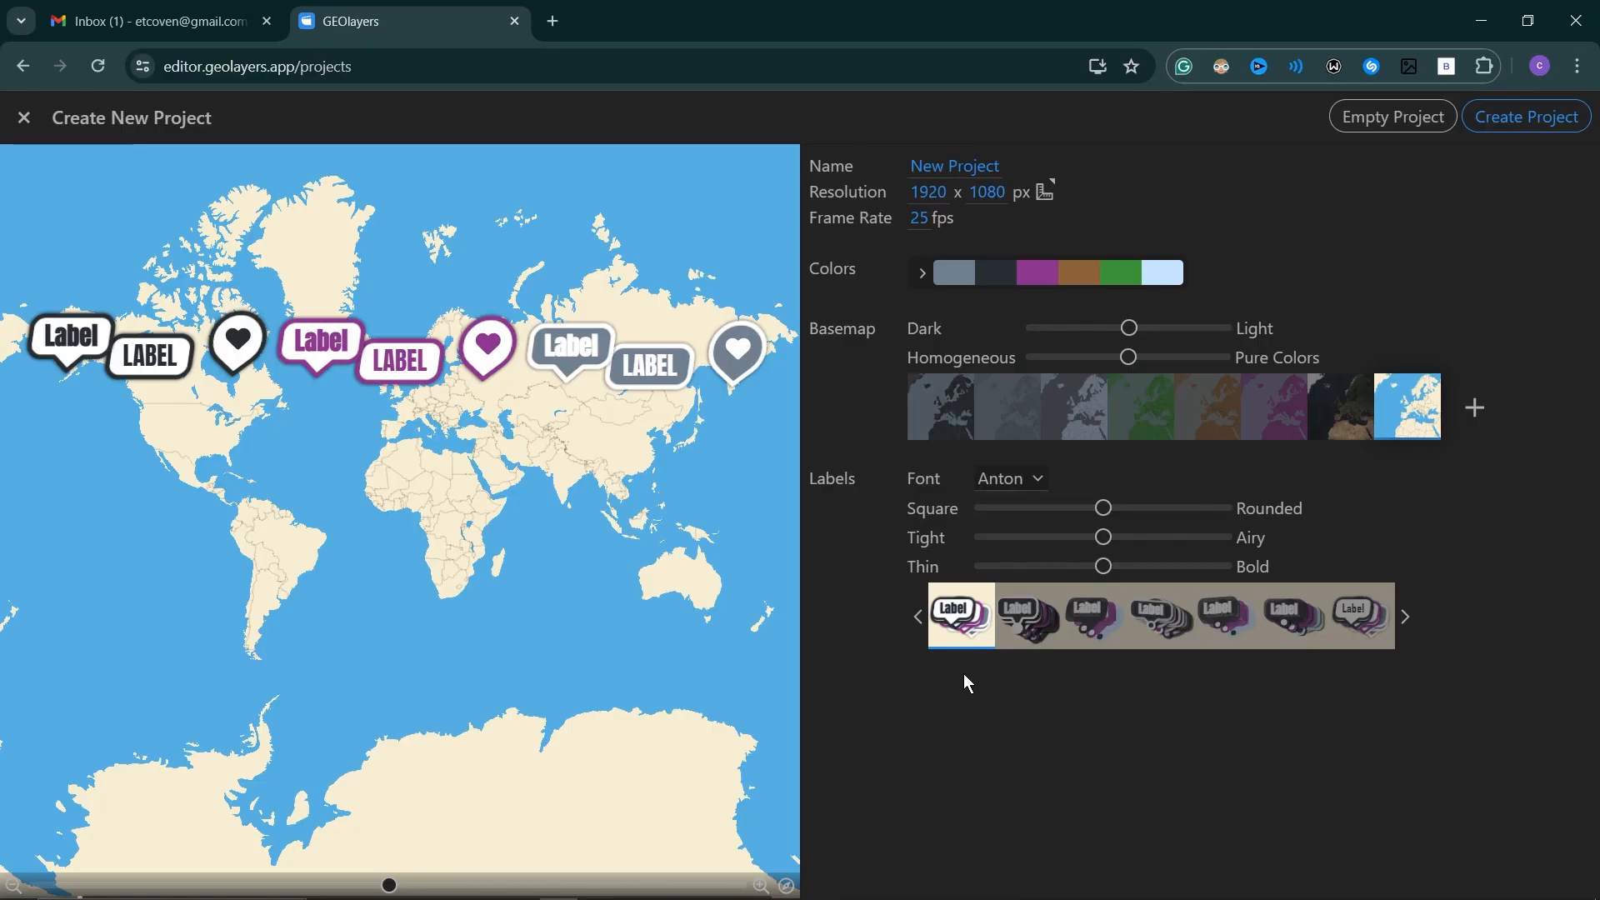
Choose the third label style, make the labels slightly bolder, and create the project.
left_click(1030, 619)
left_click(1102, 618)
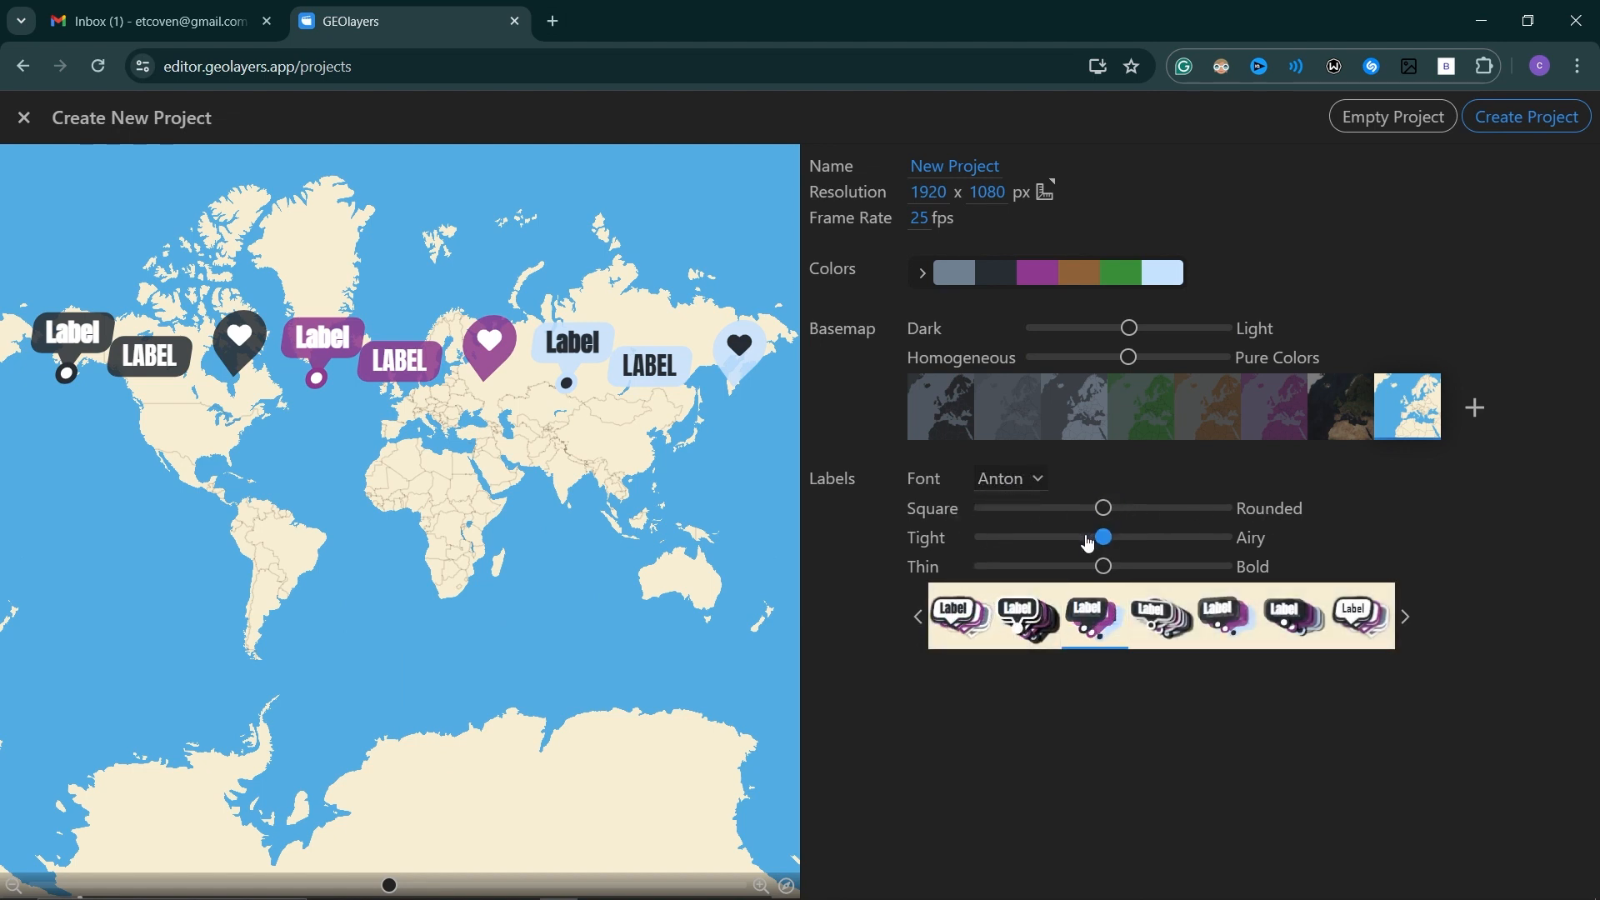
left_click_drag(1105, 567, 1132, 567)
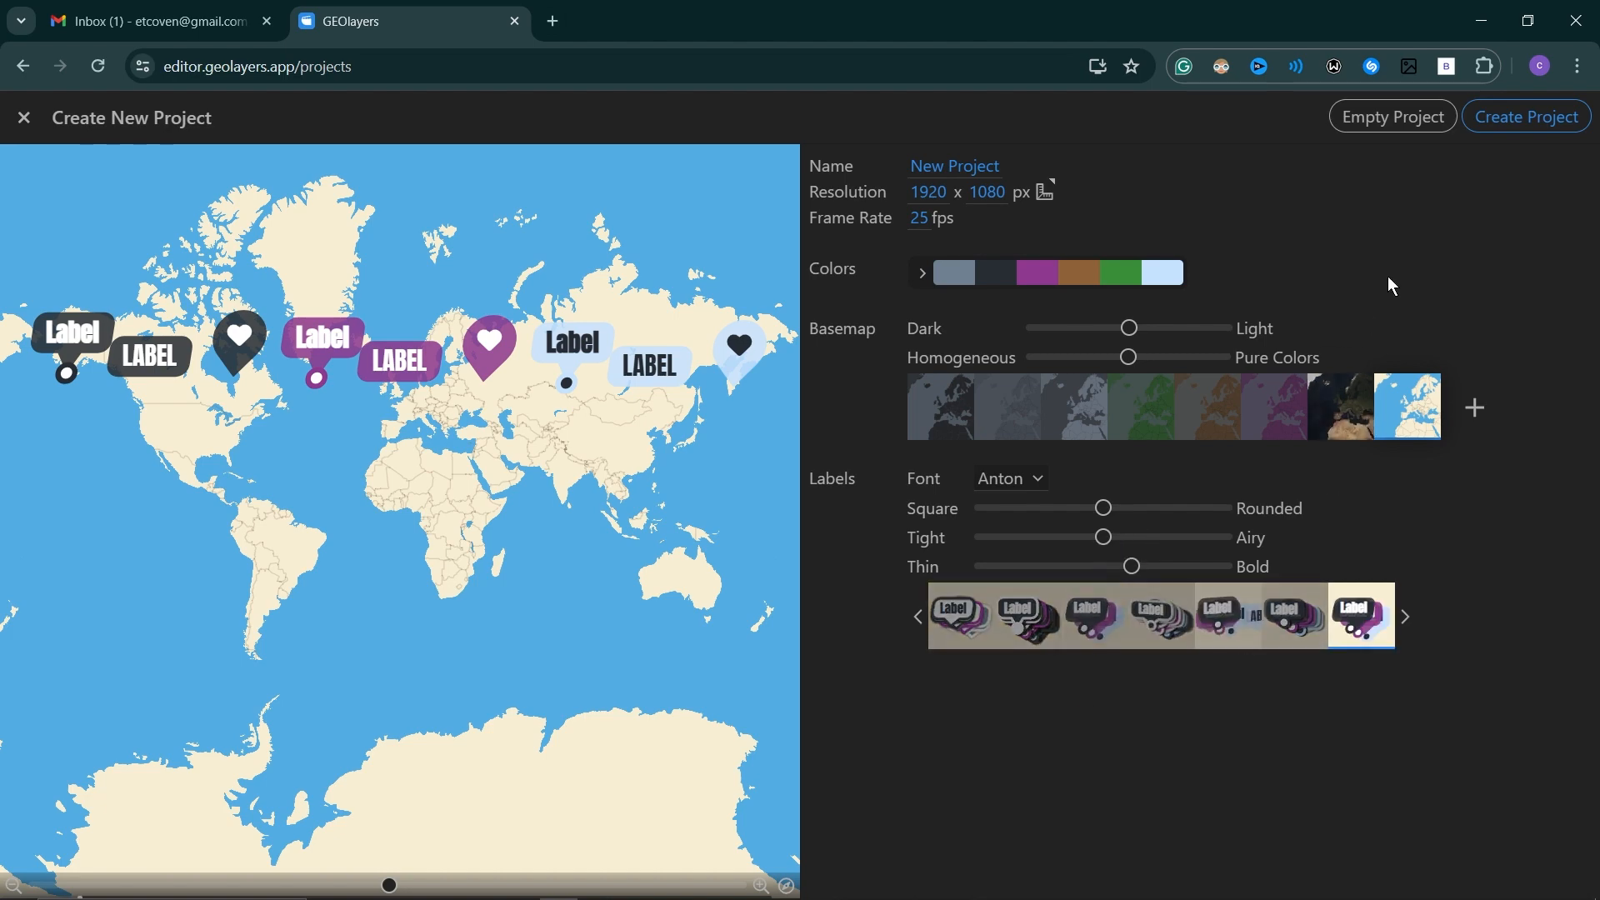
left_click(1528, 116)
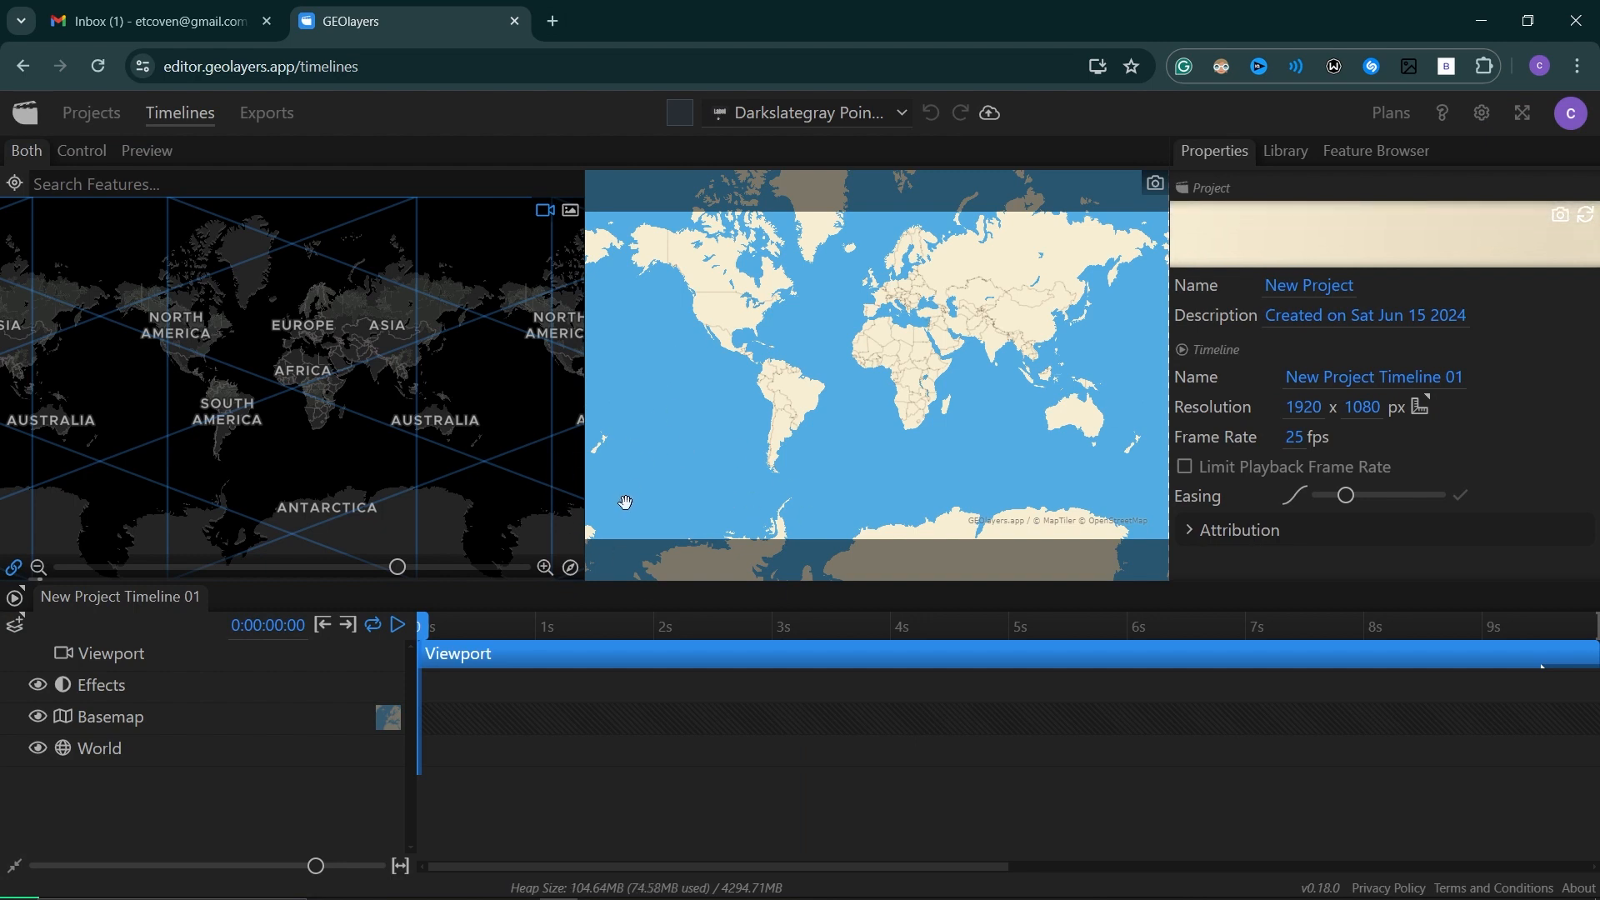
Review the easing, interpolation and animator options of the timeline's viewport item.
left_click(573, 523)
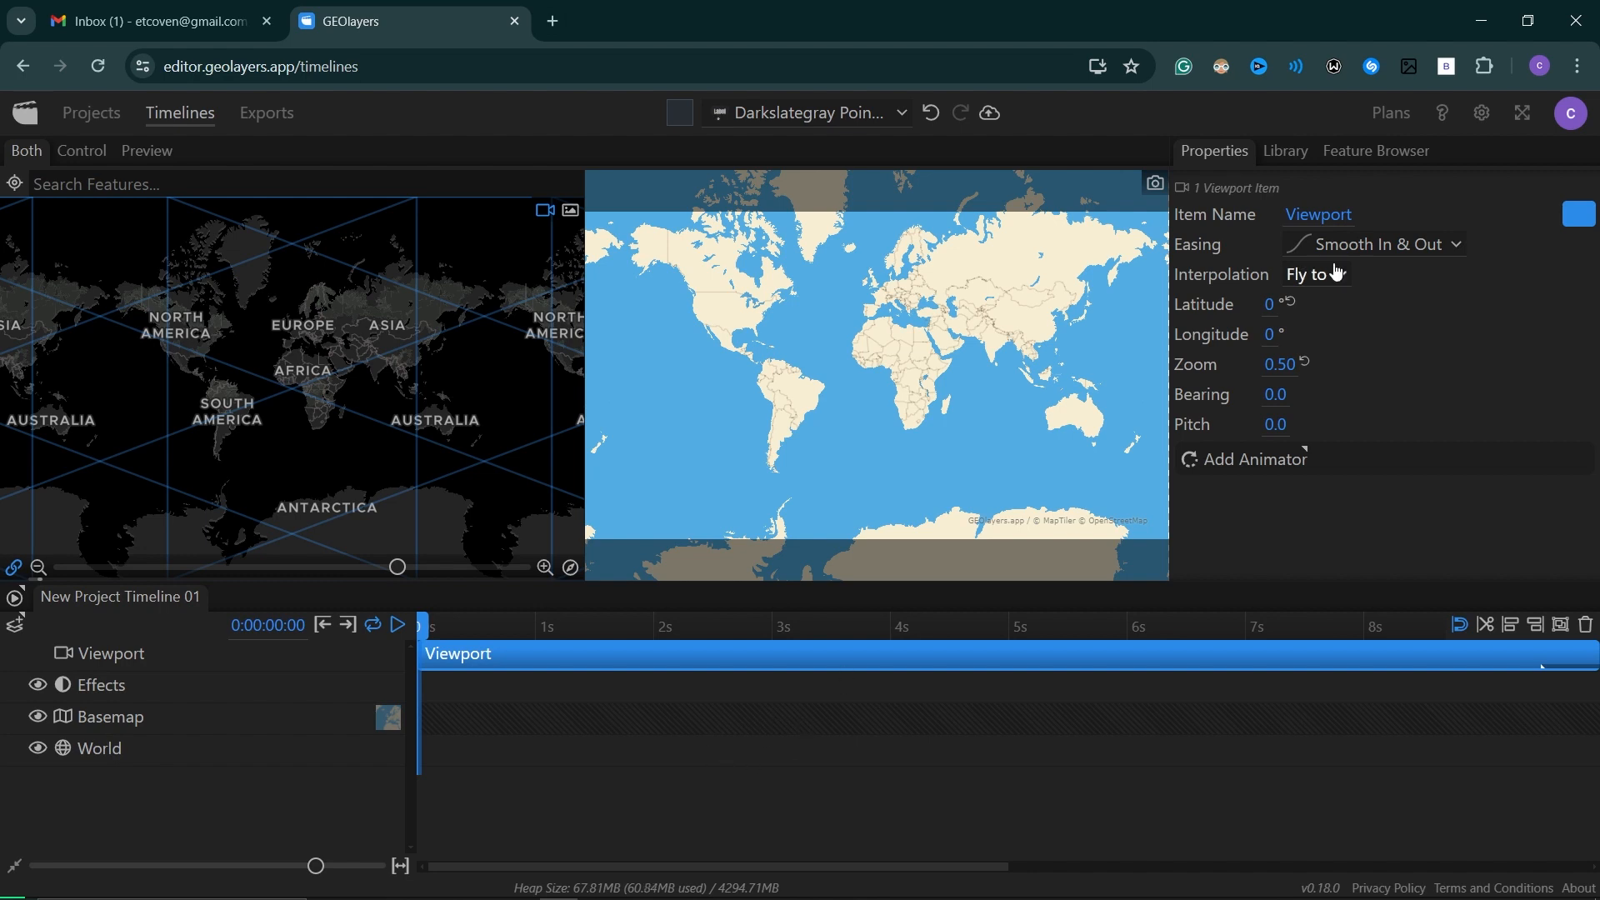
left_click(1395, 248)
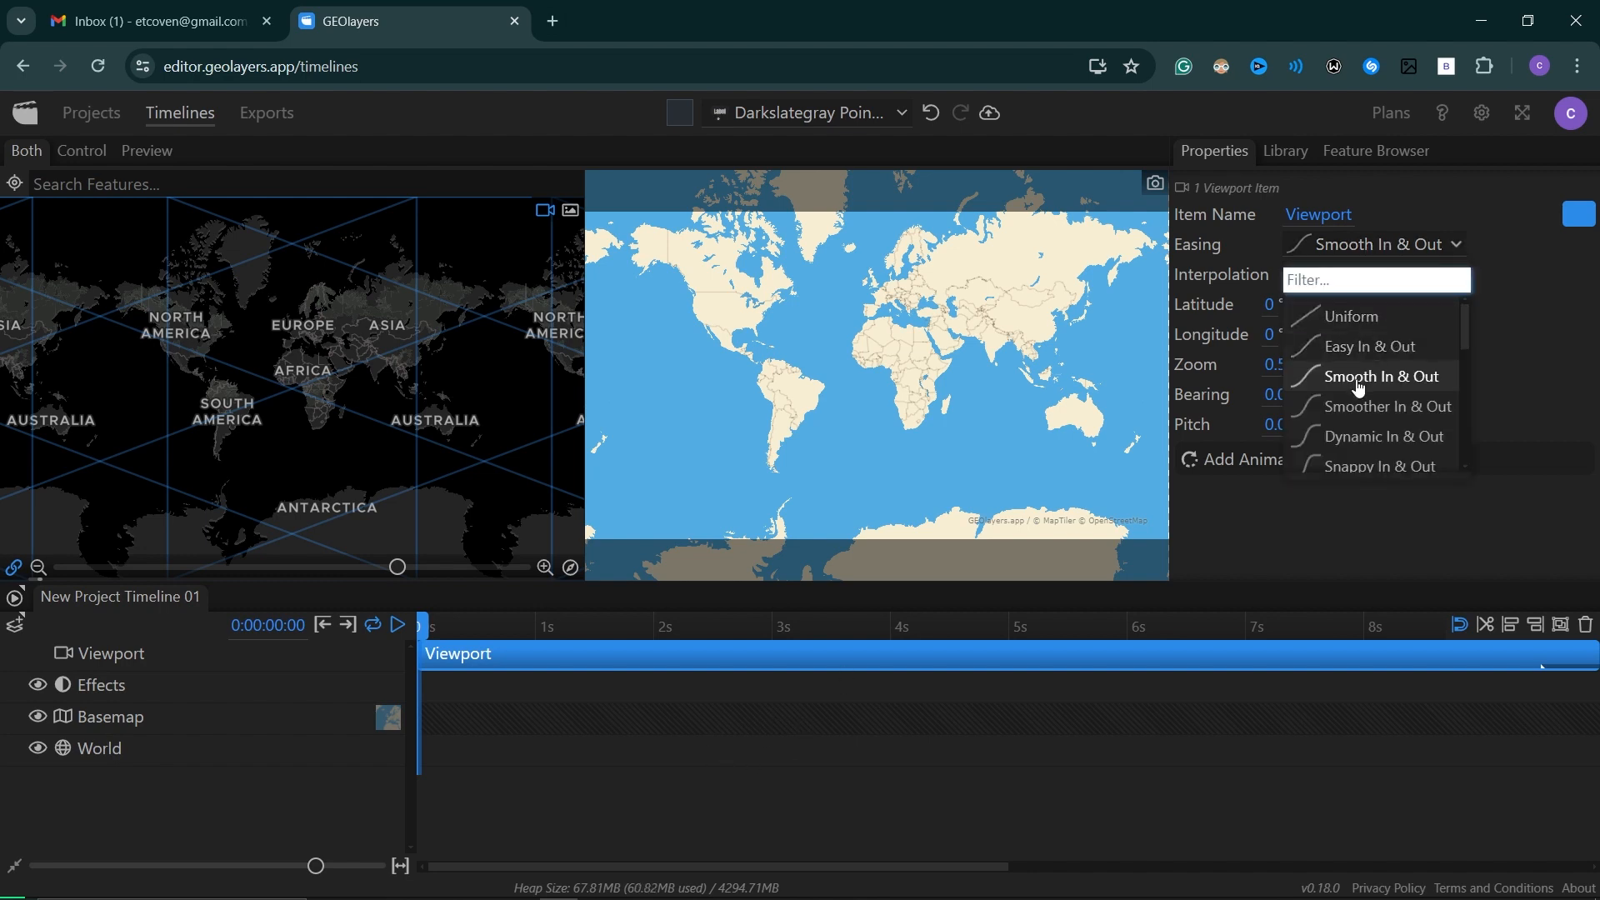
scroll(1359, 388, "down", 5)
scroll(1359, 385, "down", 3)
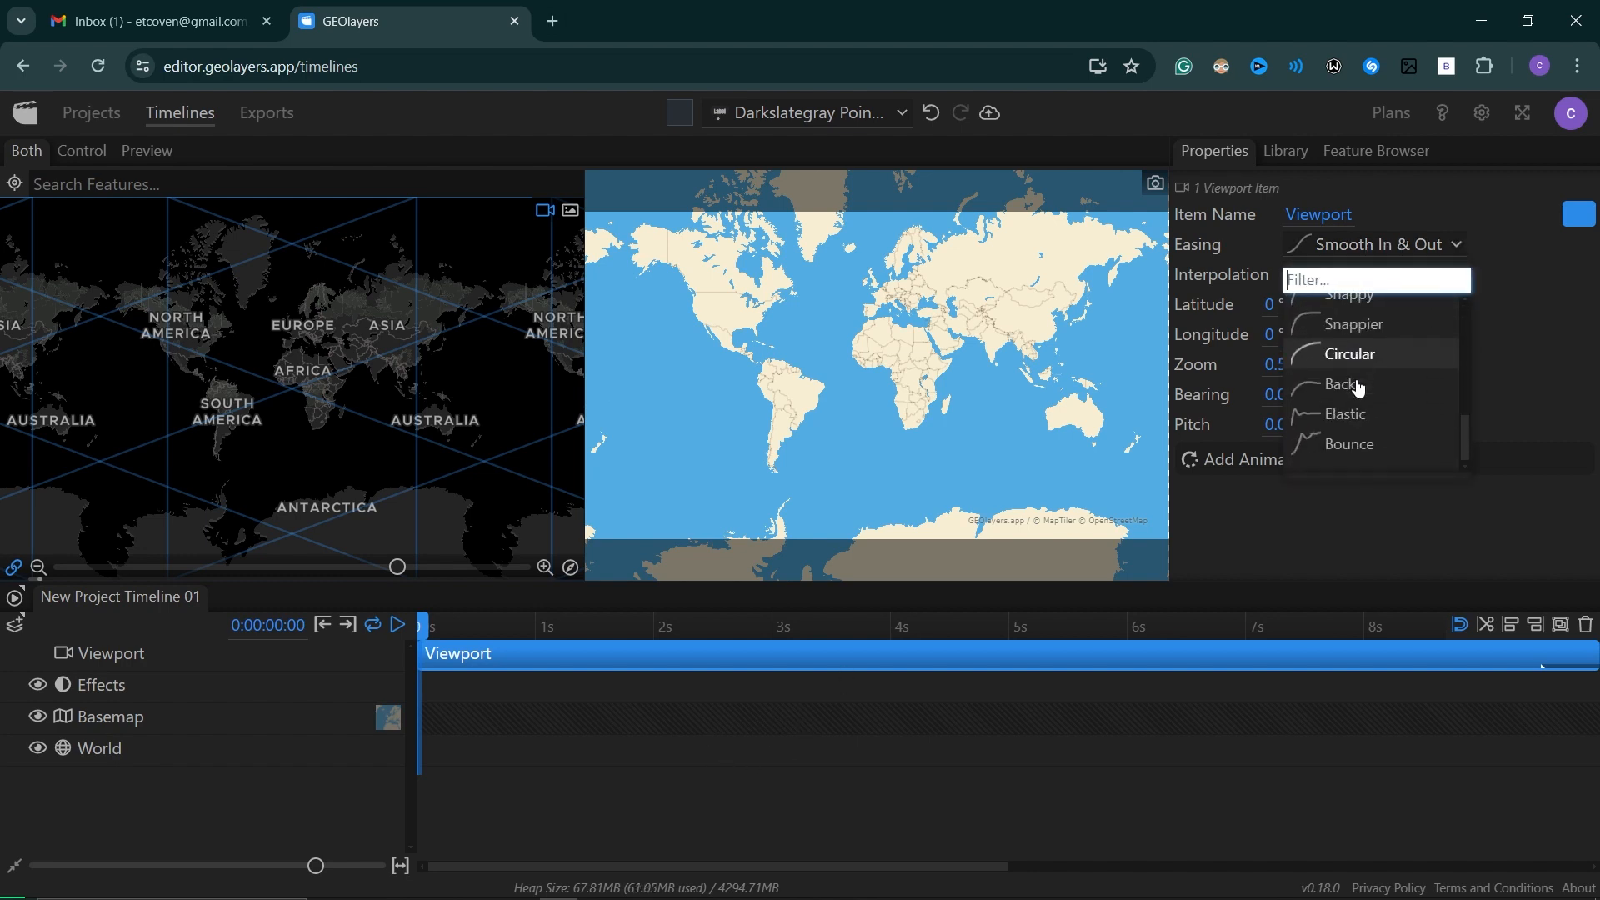
left_click(1514, 347)
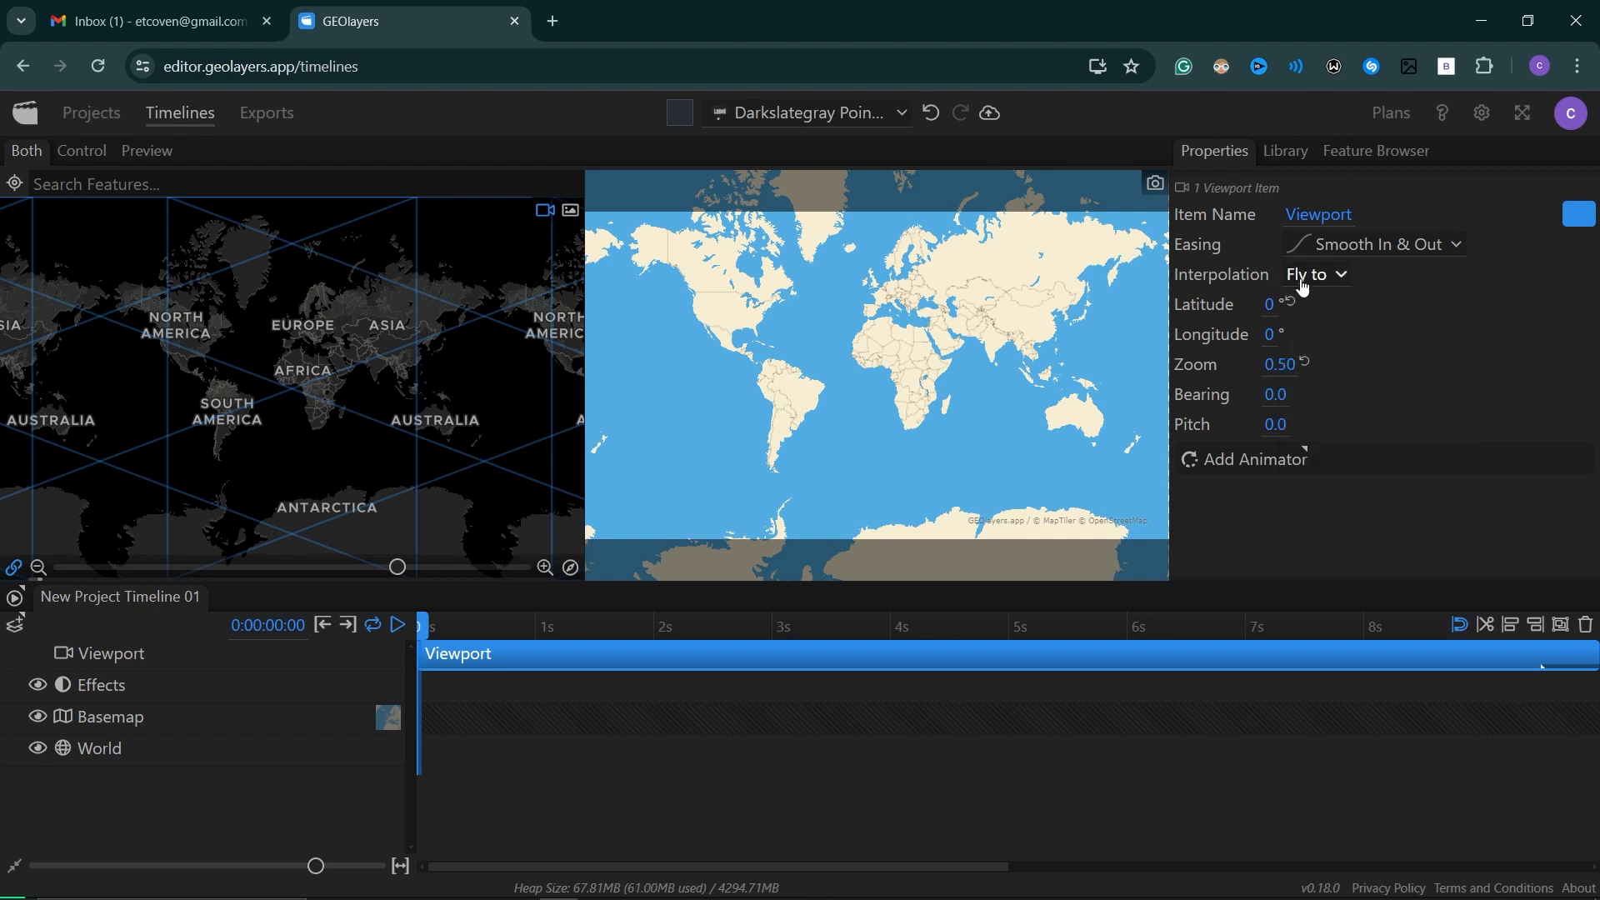
left_click(1315, 280)
left_click(1491, 345)
left_click(1308, 456)
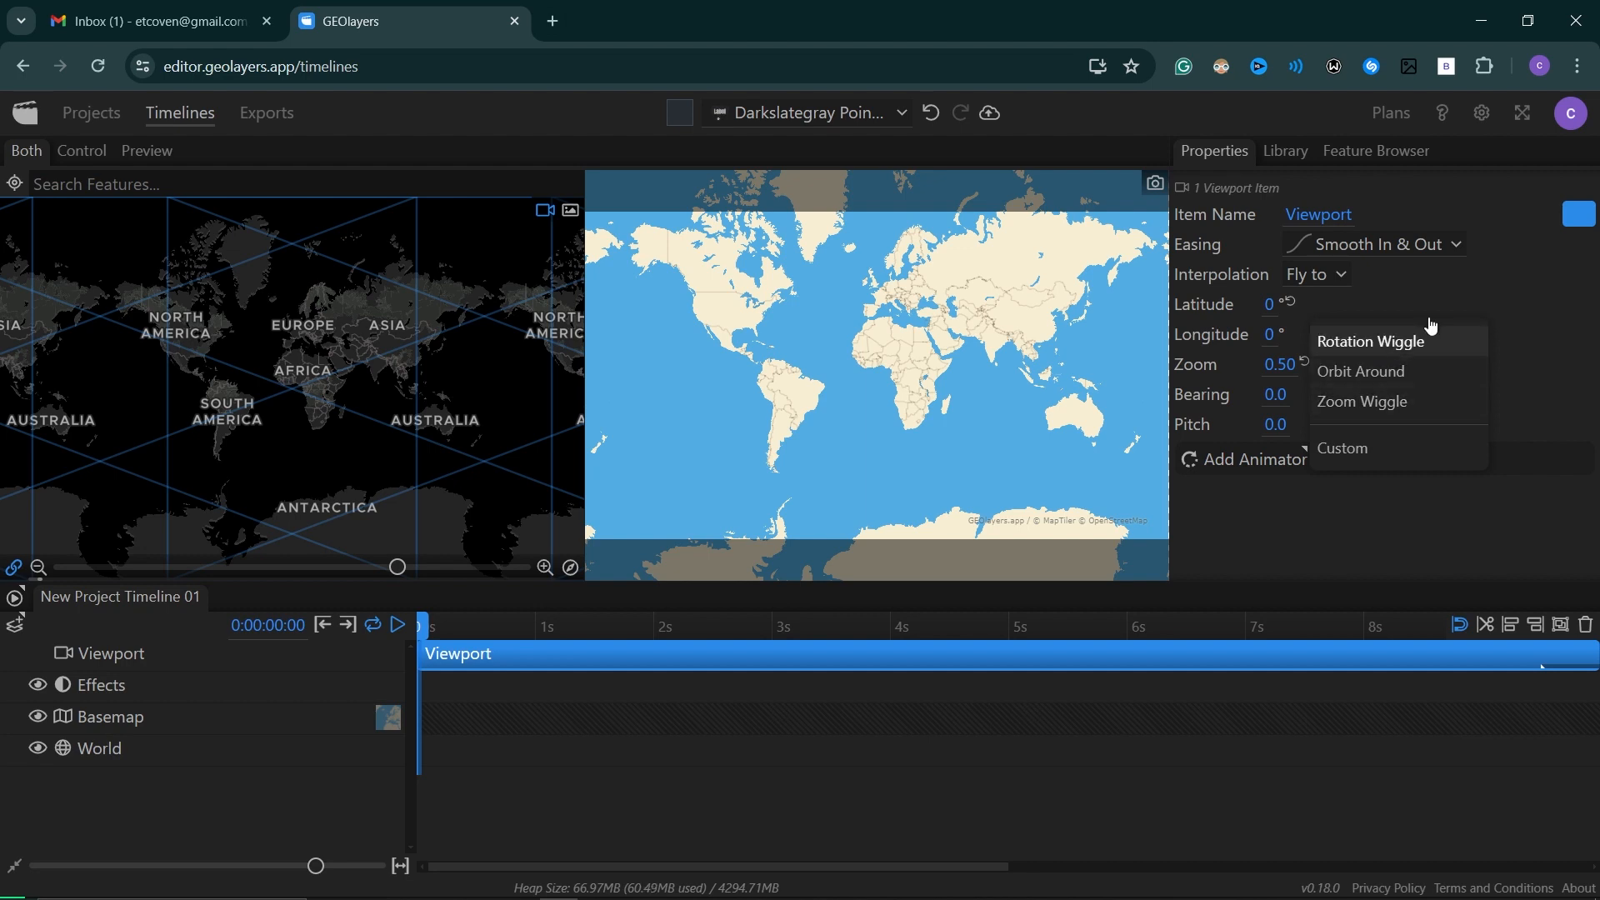
left_click(1332, 522)
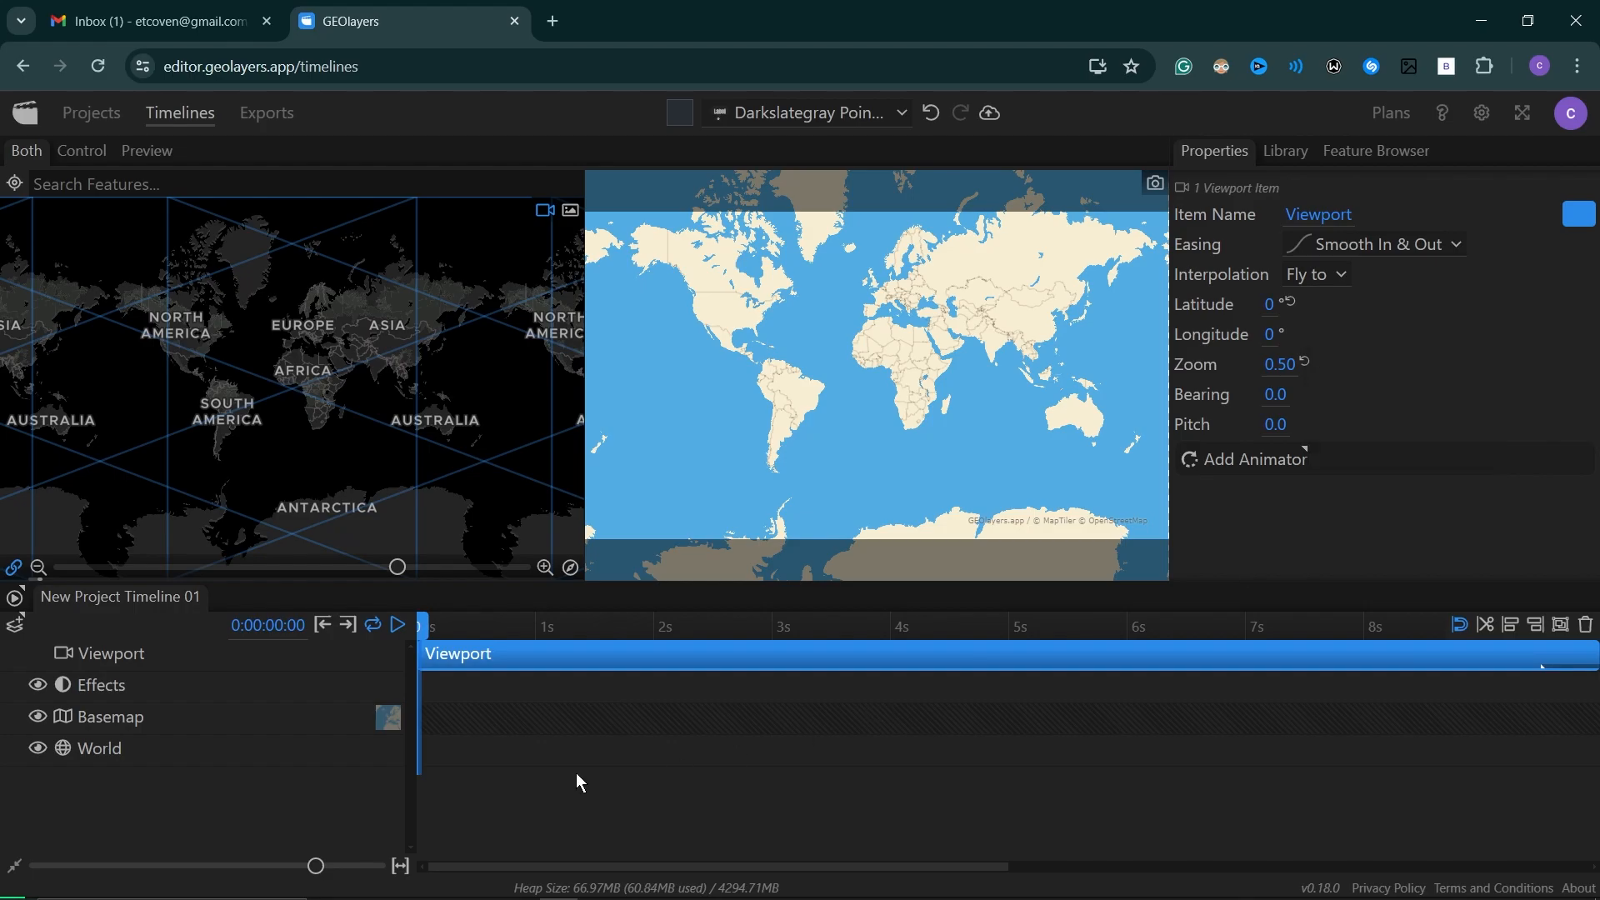
Review the options for adding timelines and layers, and reselect the viewport item at the start of the timeline.
left_click(16, 599)
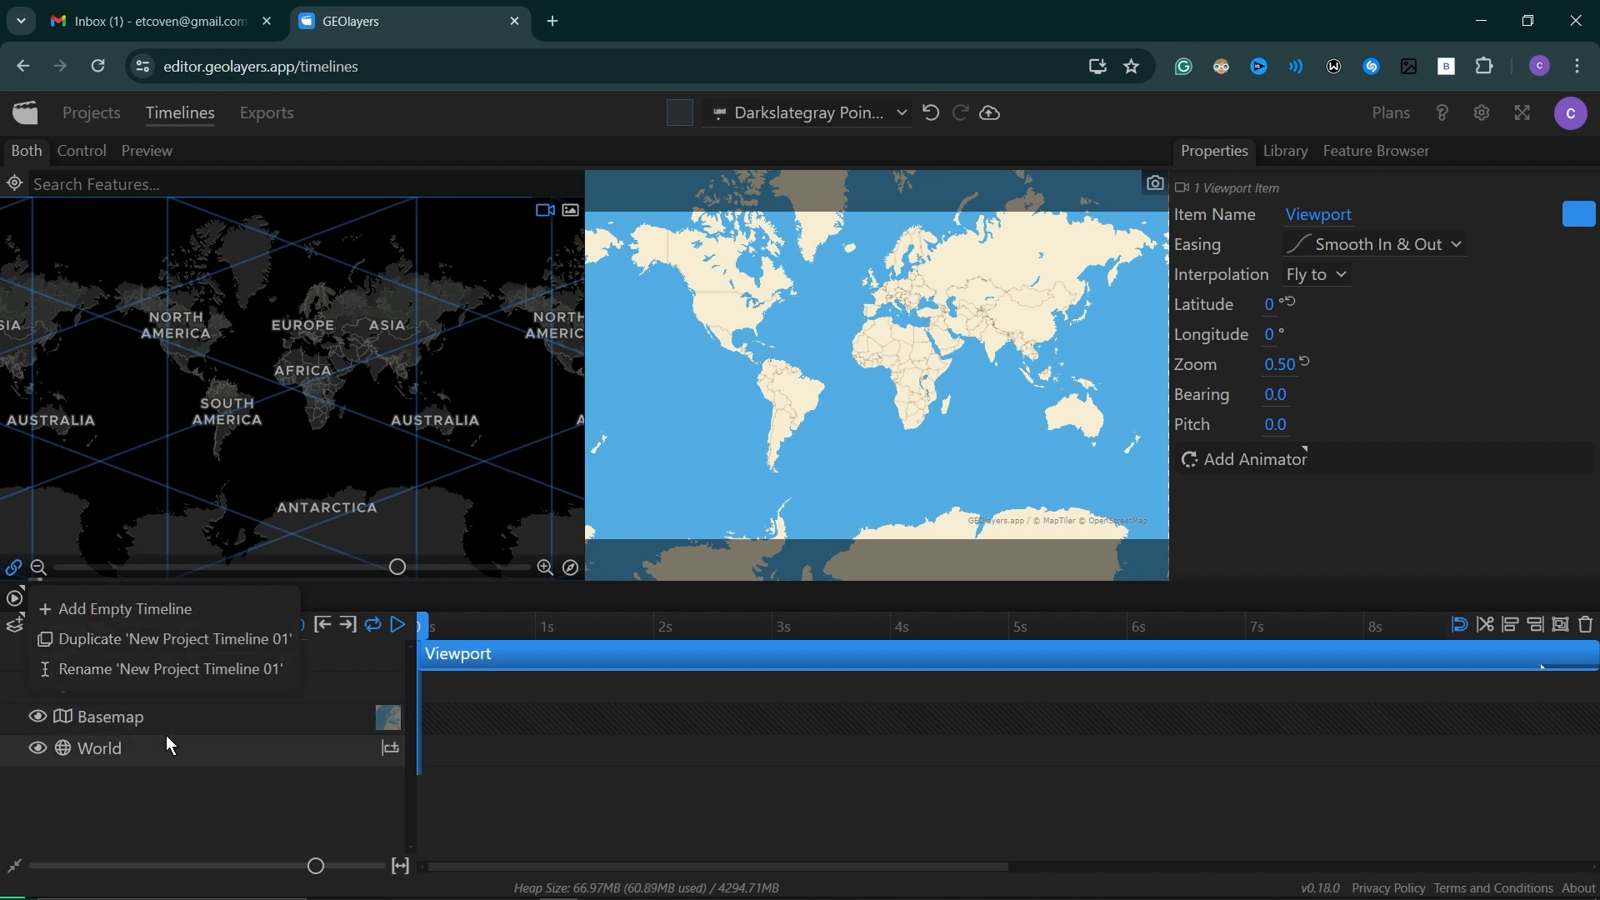
left_click(131, 708)
left_click(52, 604)
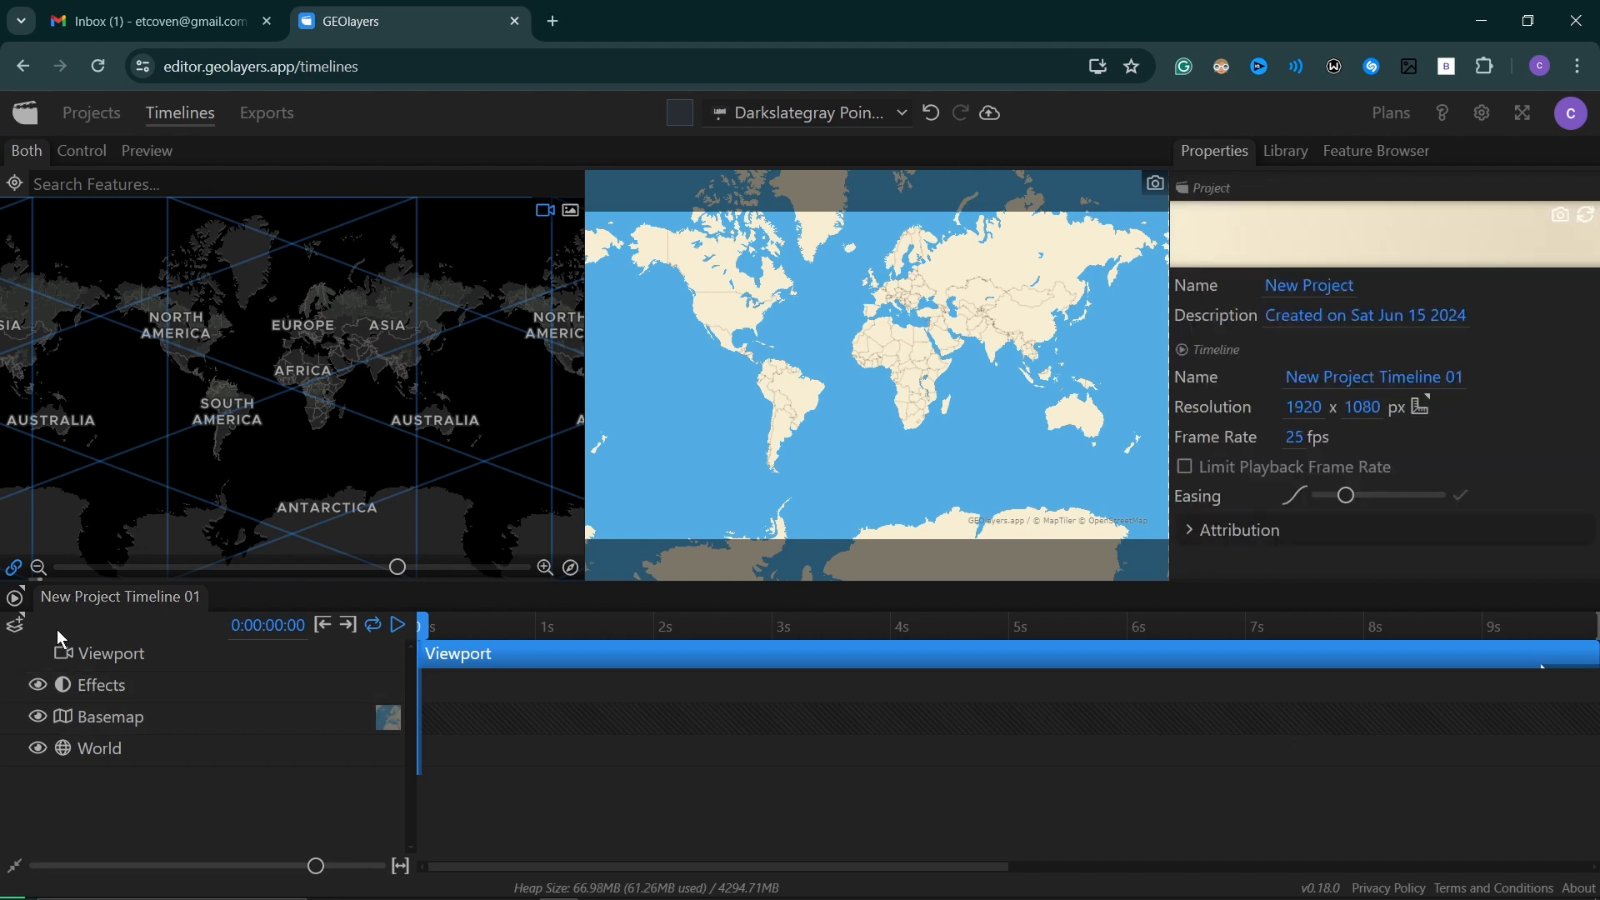
left_click(15, 627)
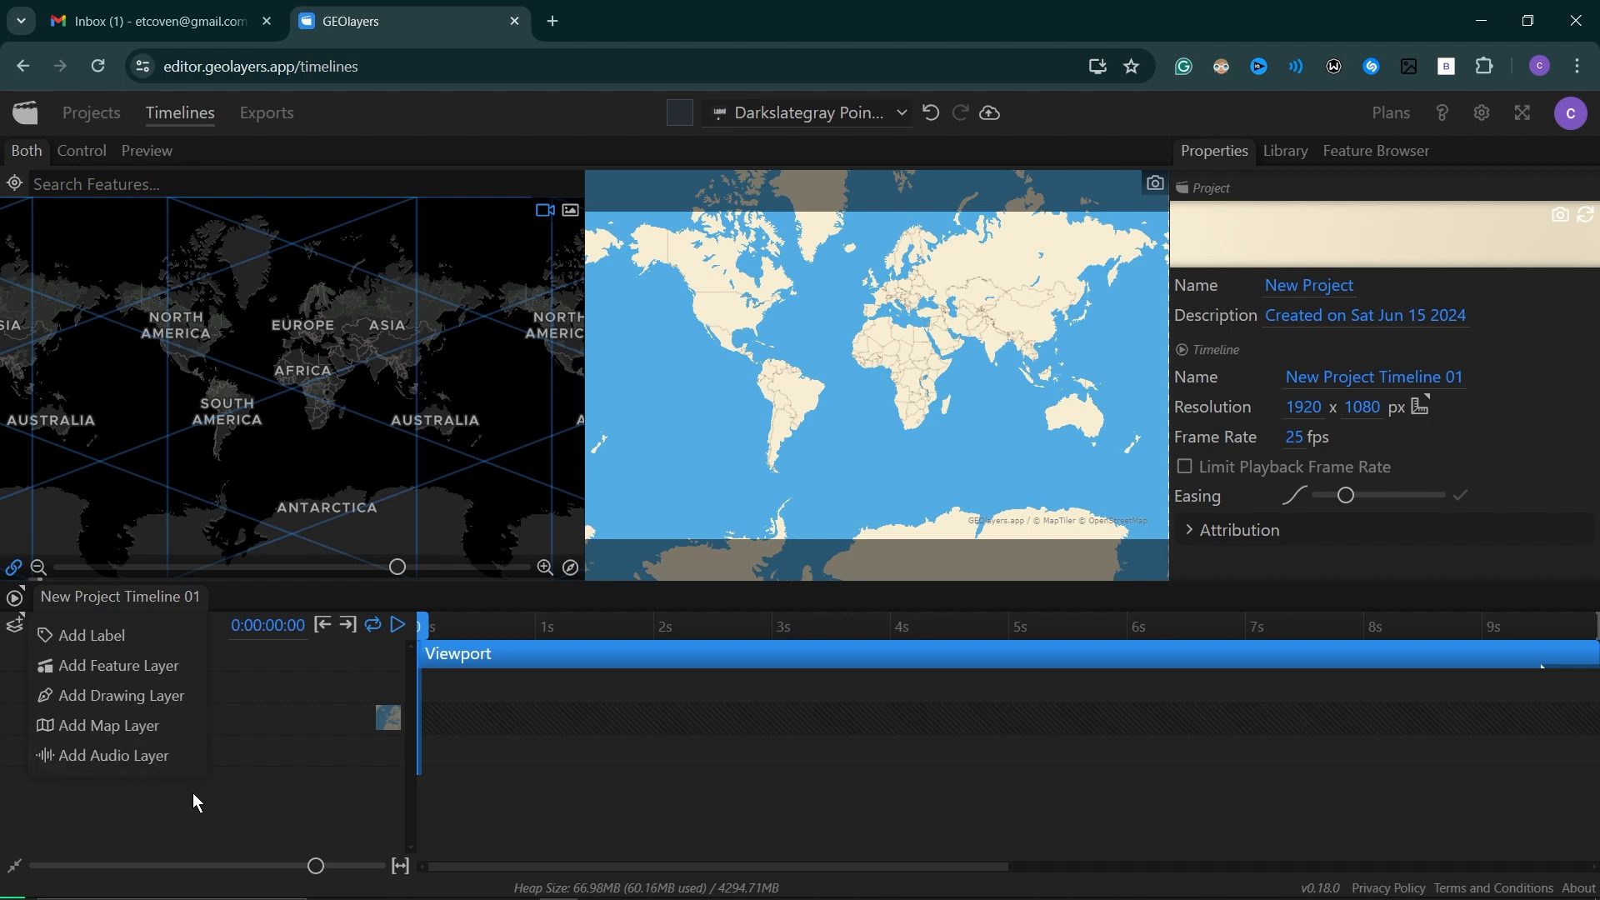
left_click(218, 809)
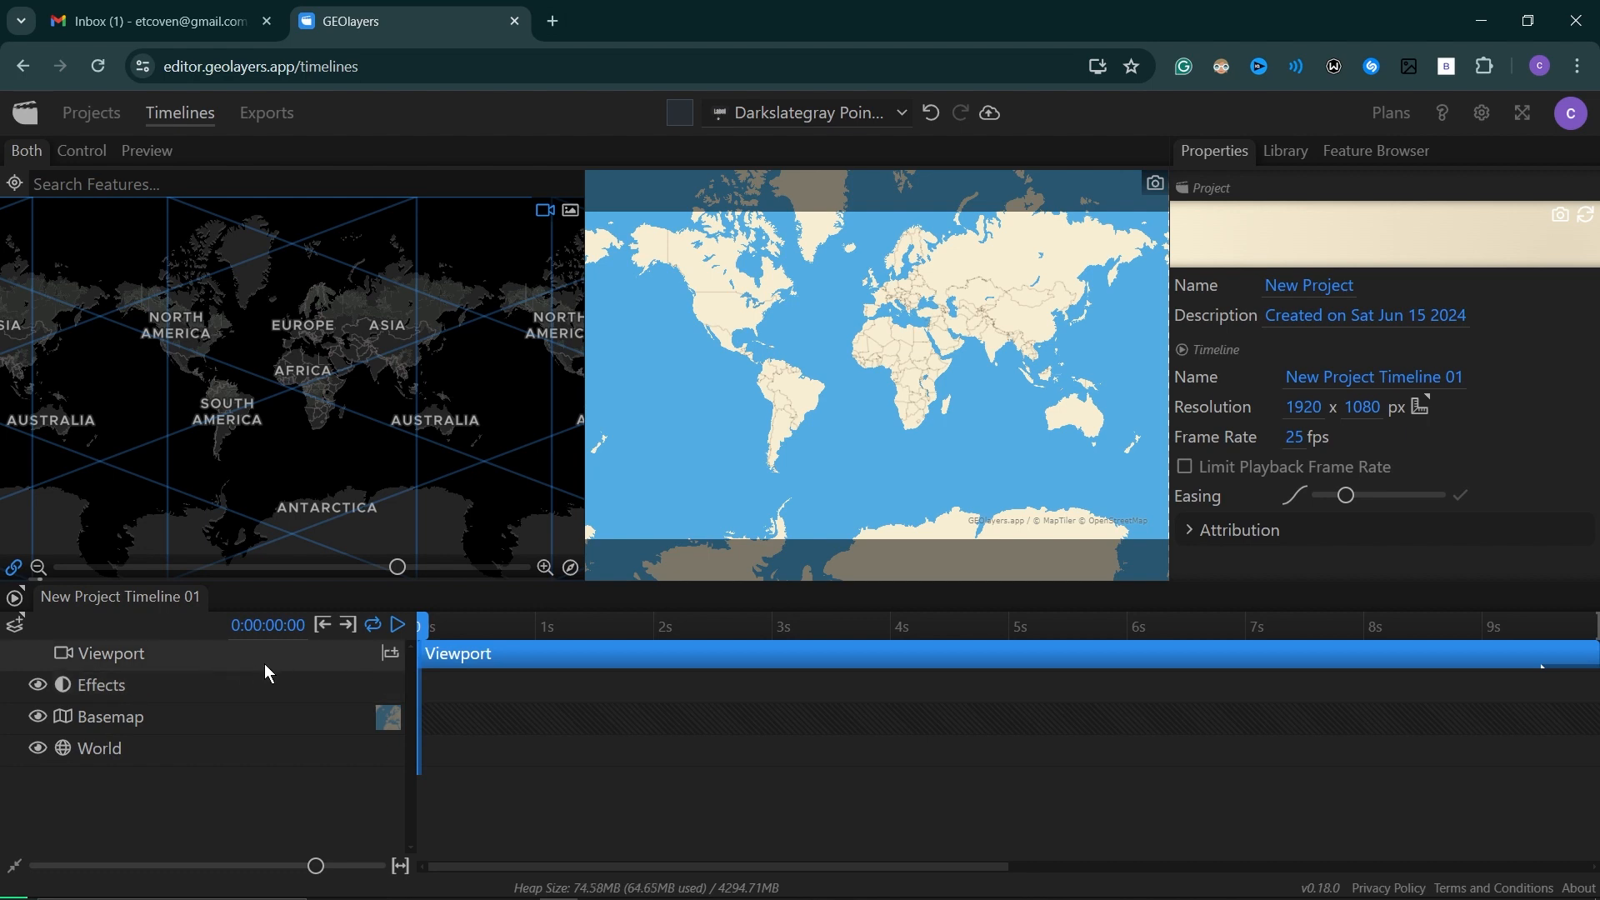
left_click(489, 659)
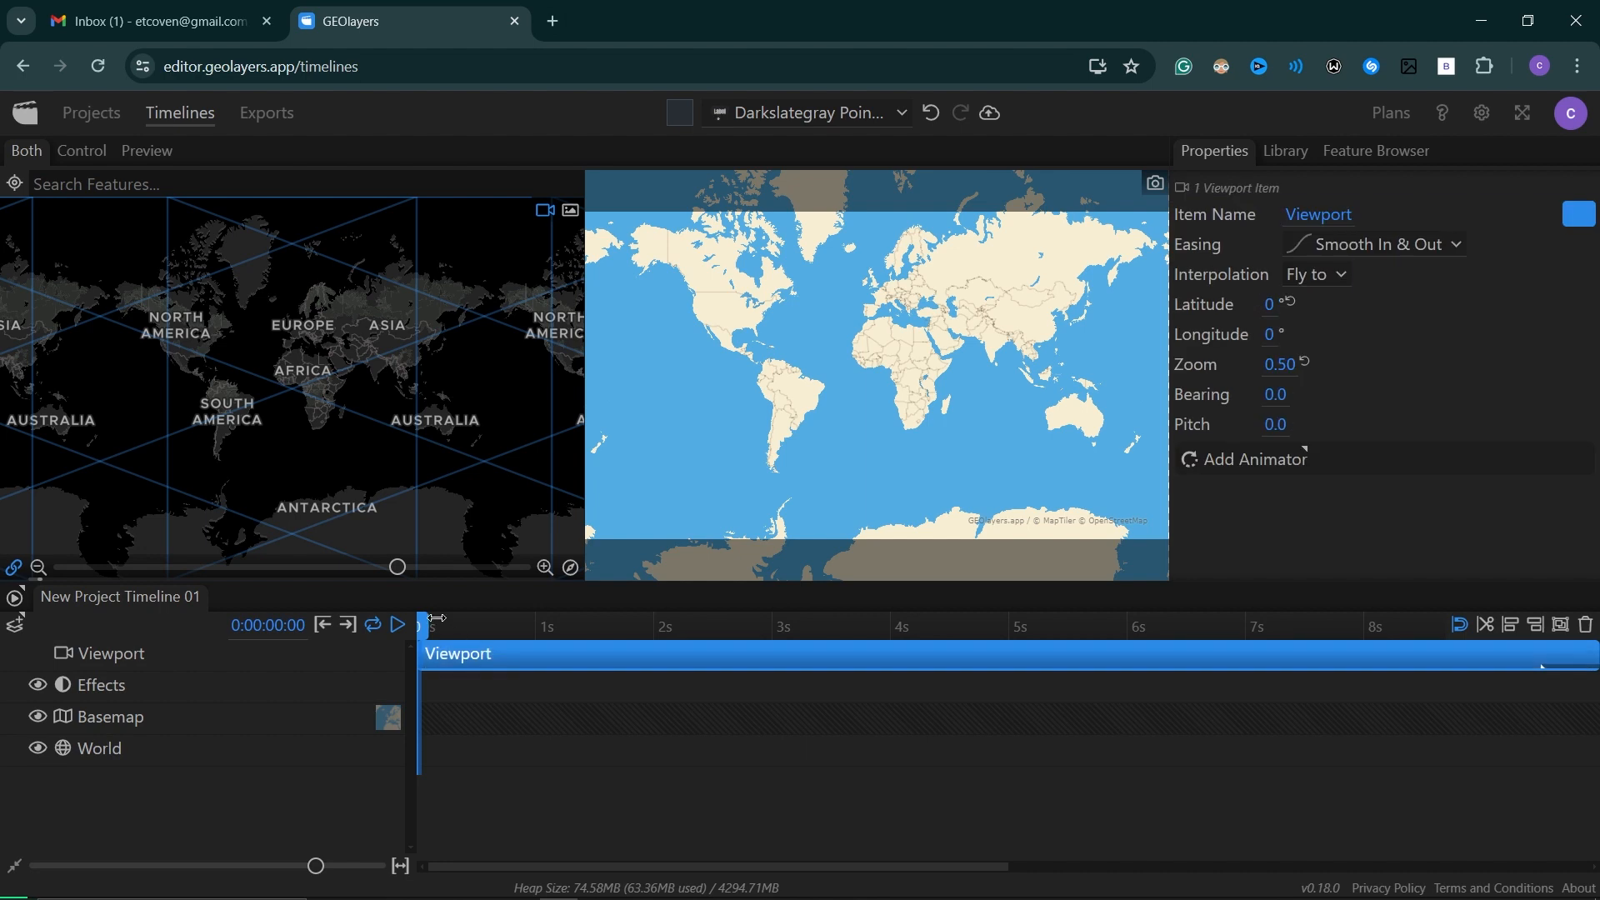
mouse_move(421, 623)
left_mouse_down()
mouse_move(550, 625)
mouse_move(413, 633)
left_mouse_up()
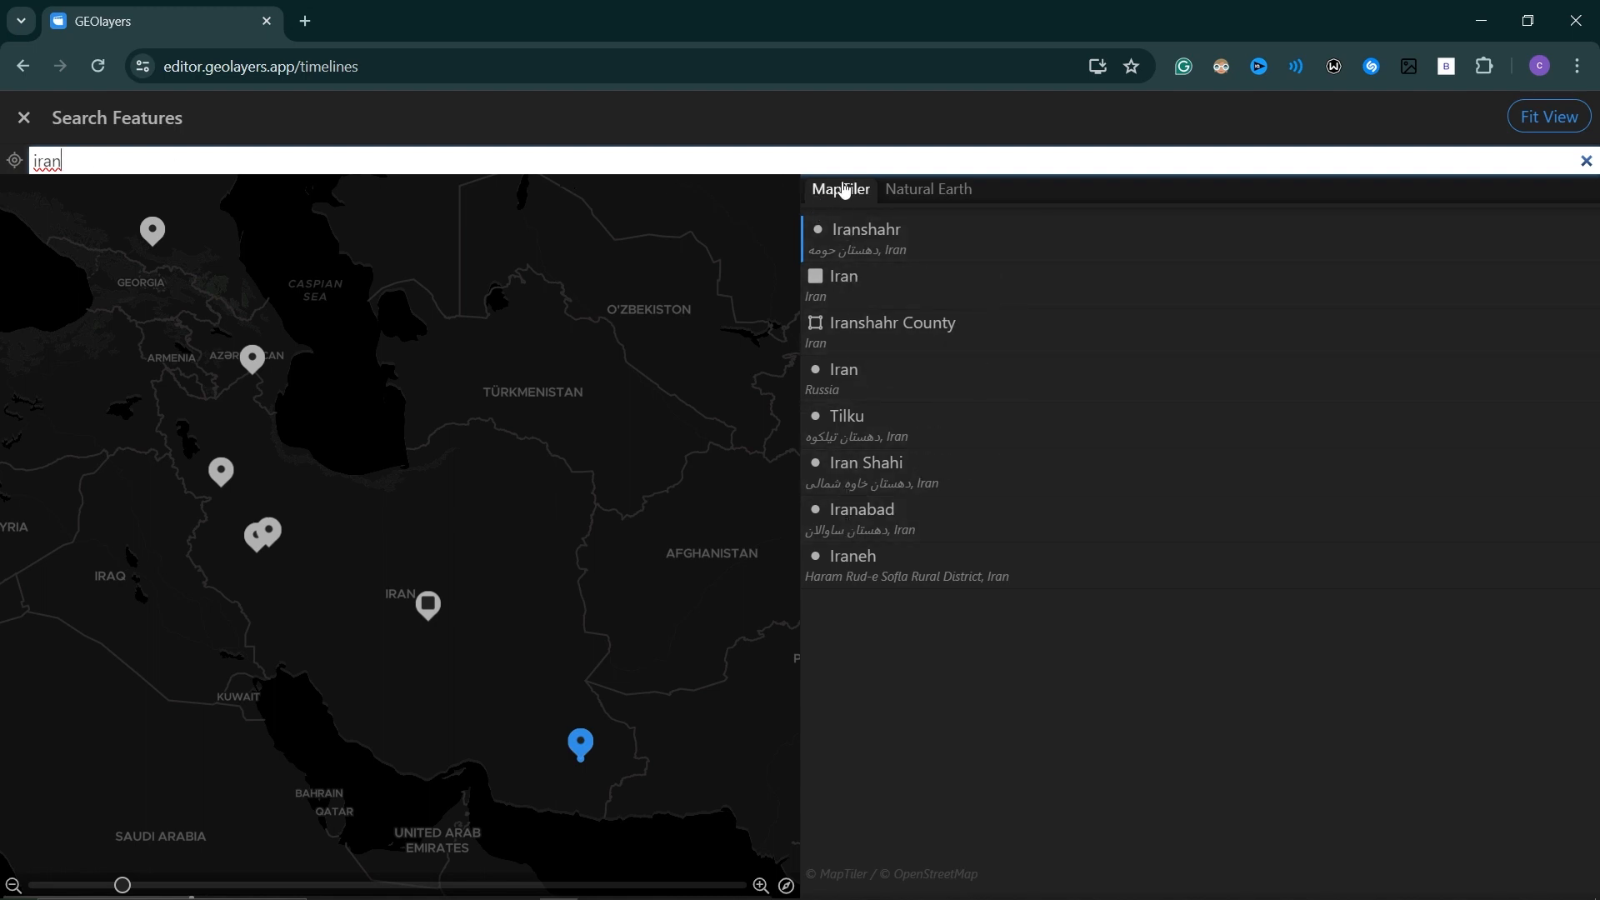
Compare the MapTiler and Natural Earth results for "iran" and add the Natural Earth country outline to the feature browser.
left_click(922, 195)
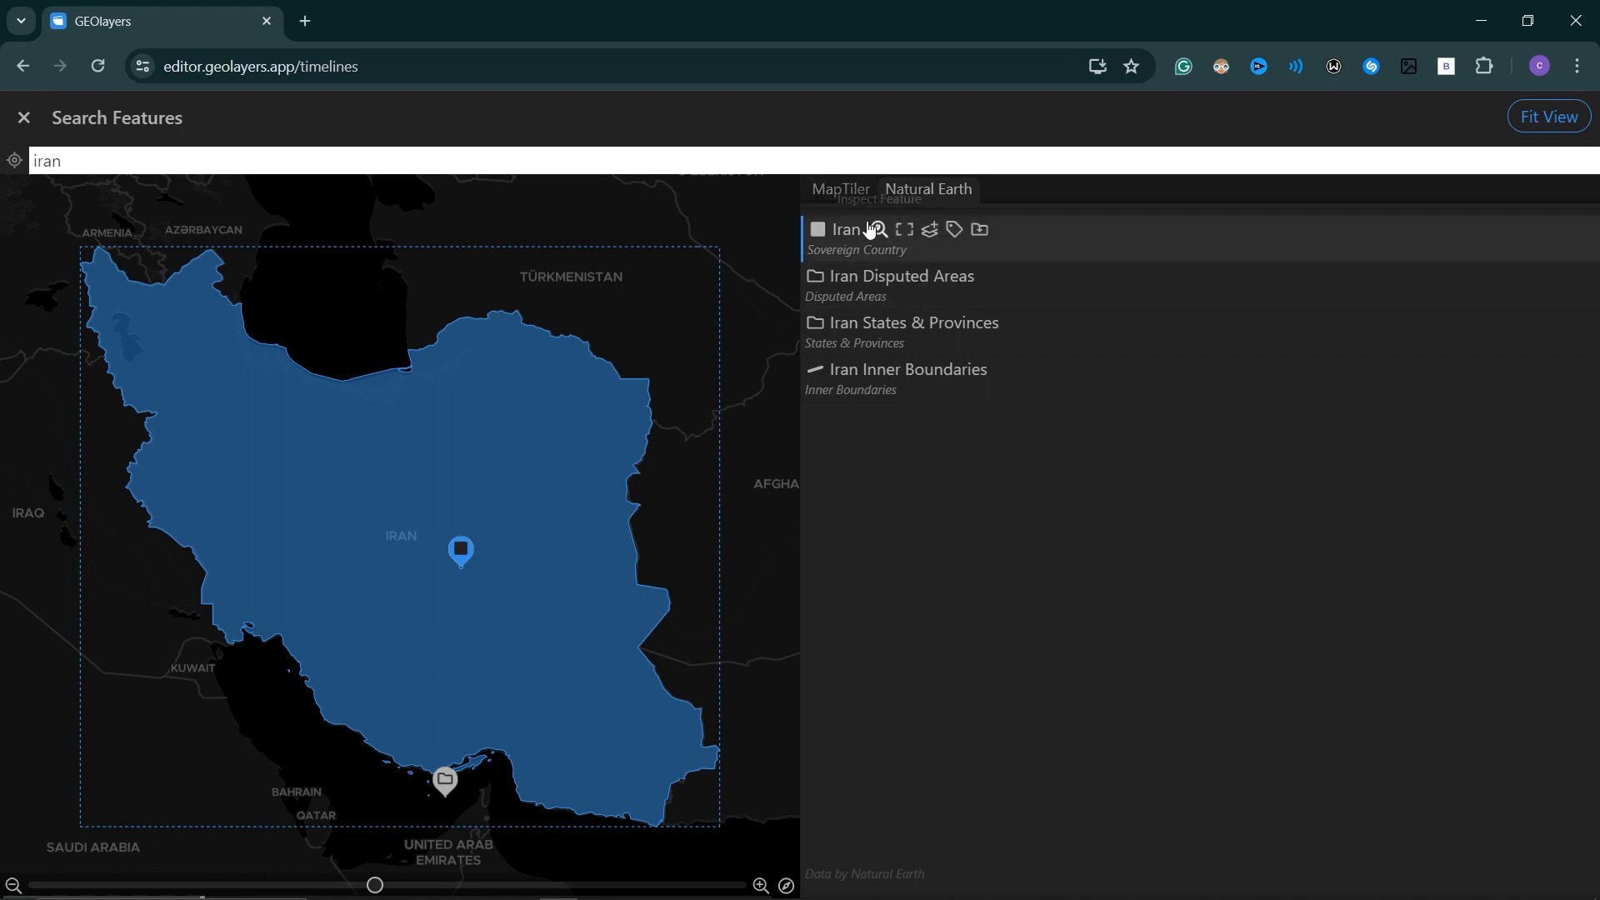
left_click(842, 194)
left_click(900, 190)
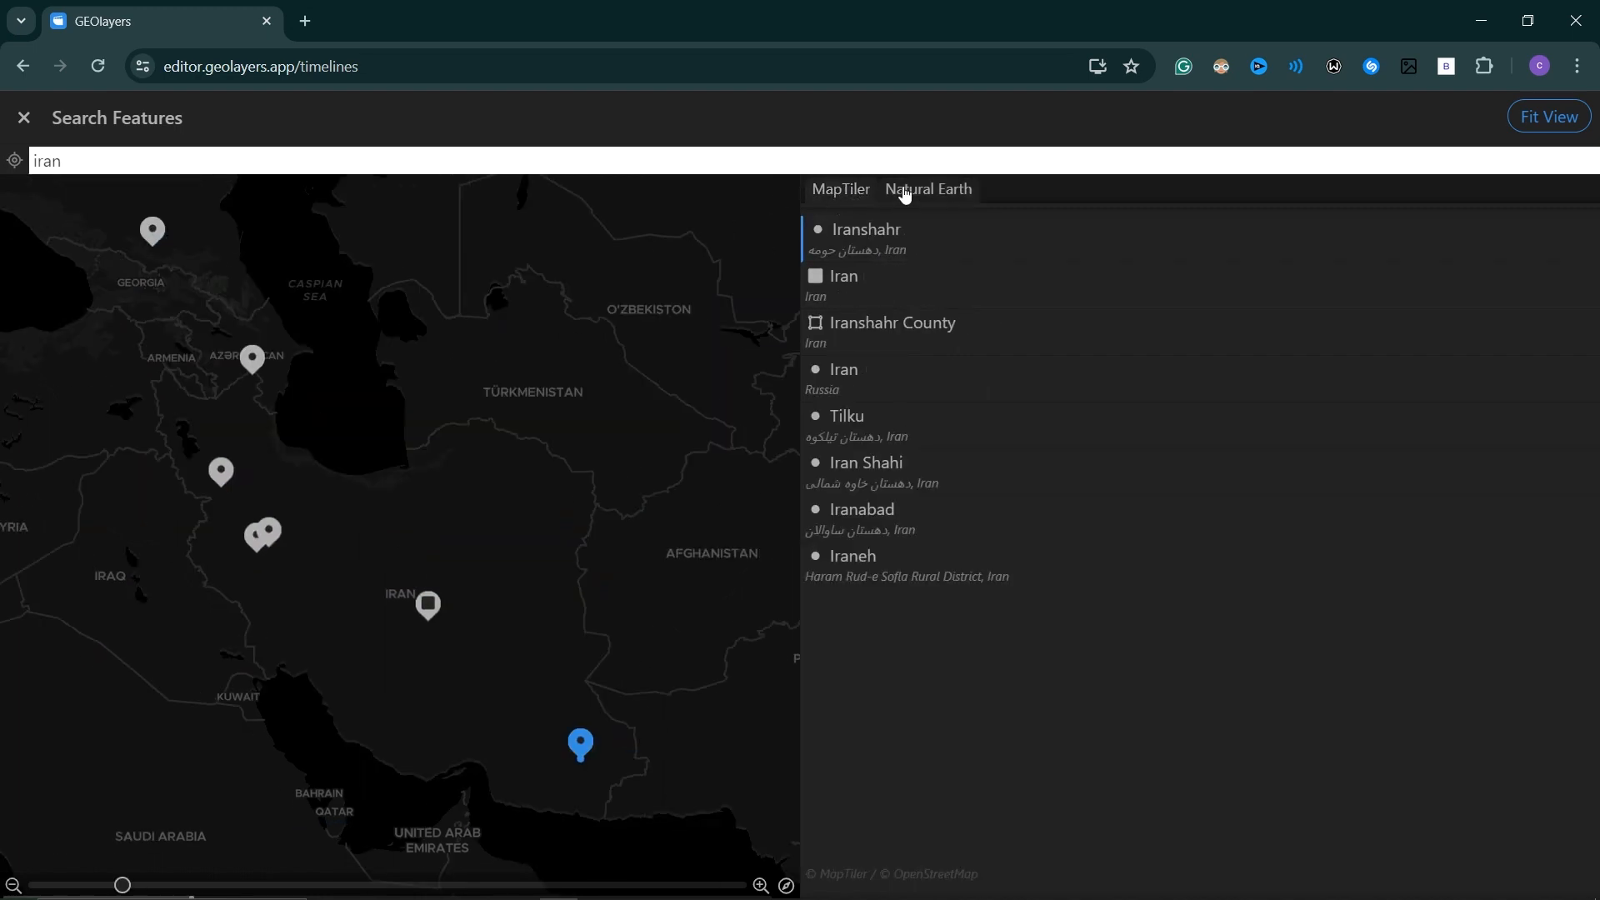
mouse_move(880, 238)
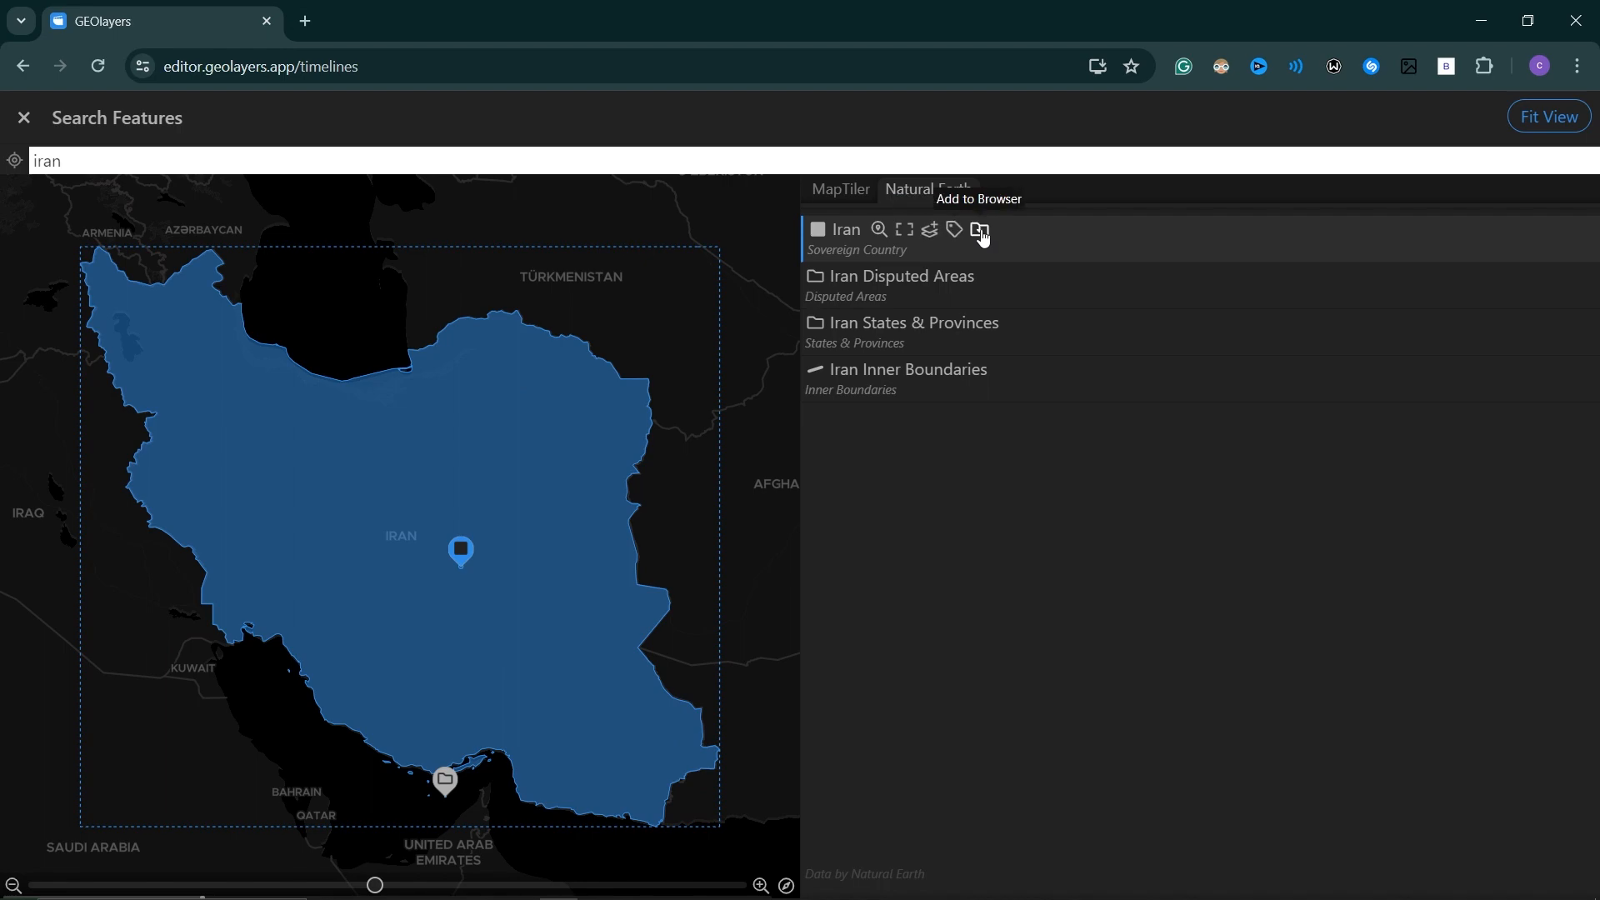
left_click(23, 117)
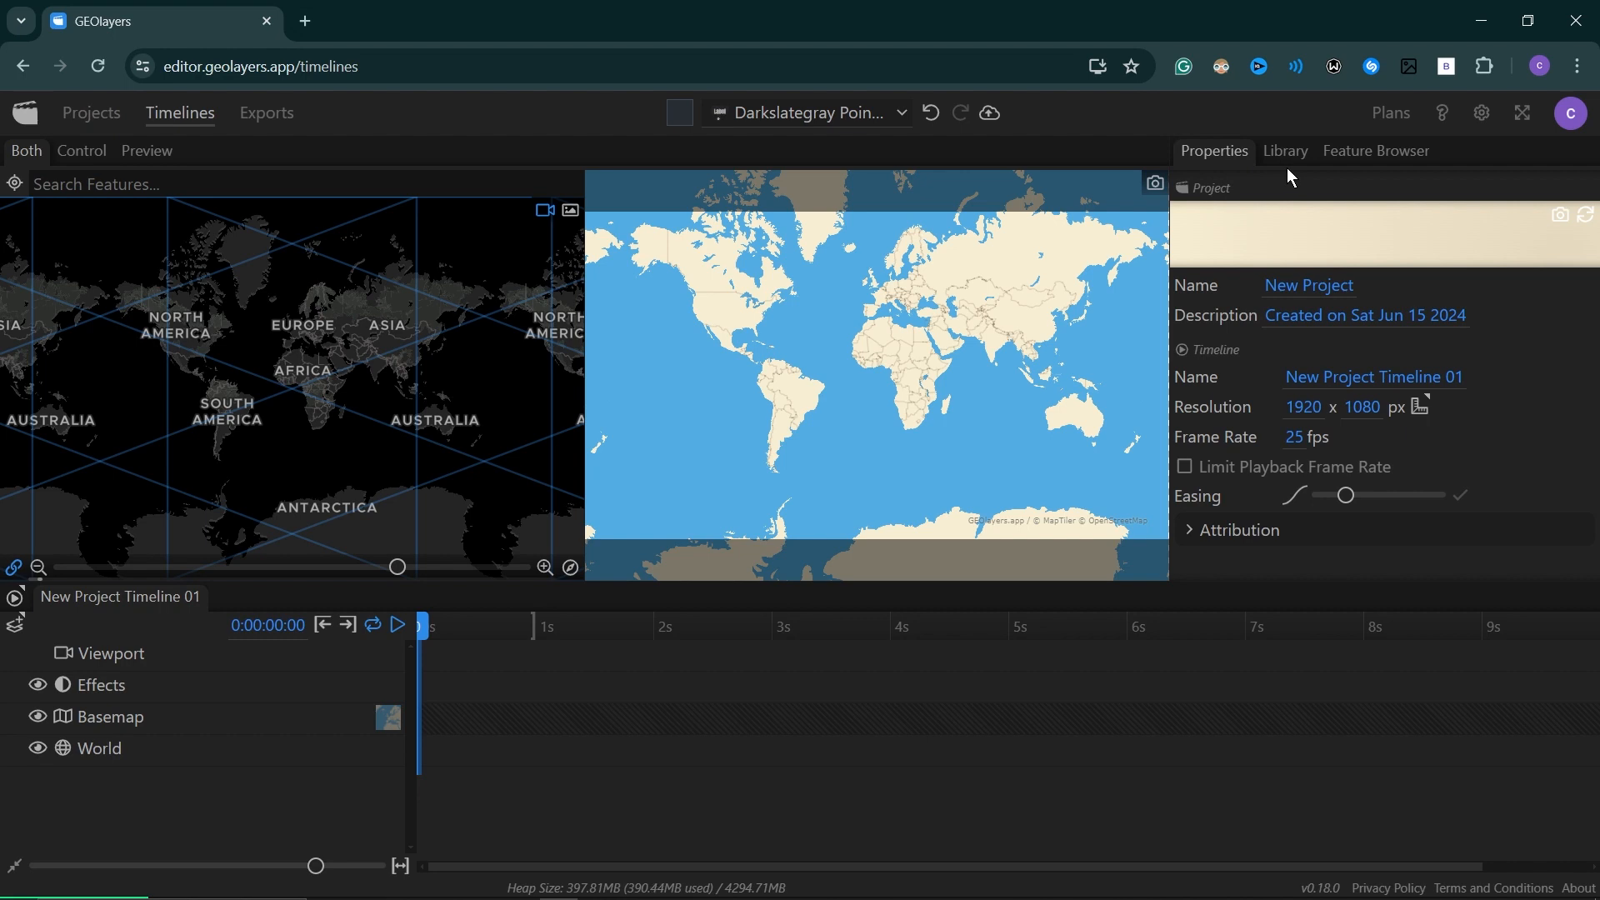
Give the Iran feature the solid dark green style and add it to the timeline.
left_click(1359, 152)
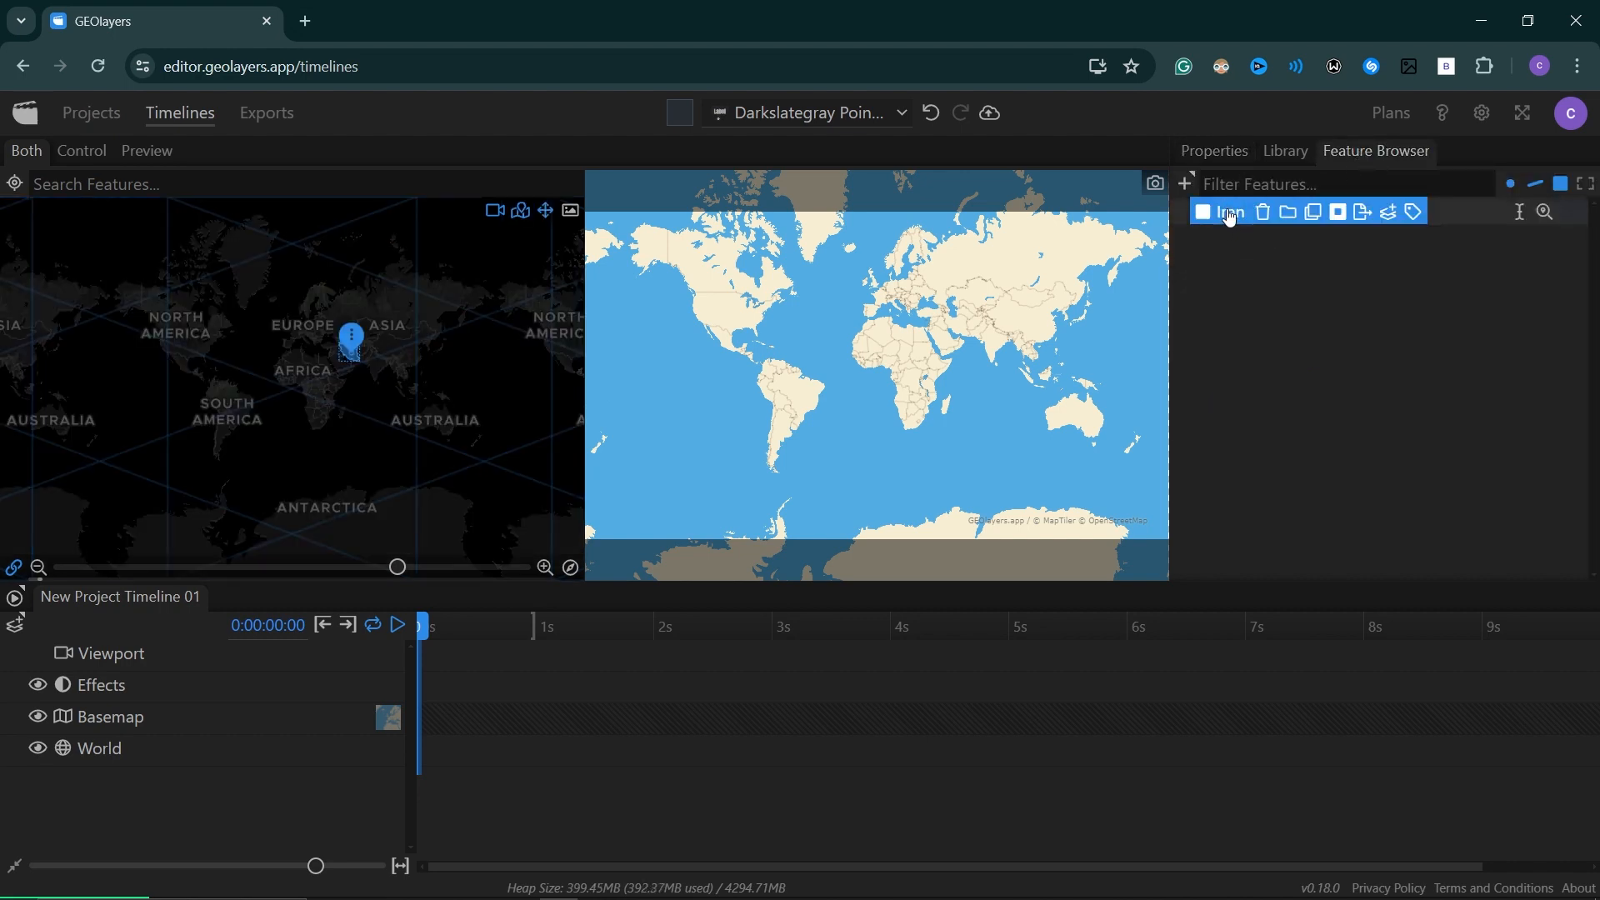
left_click(1576, 220)
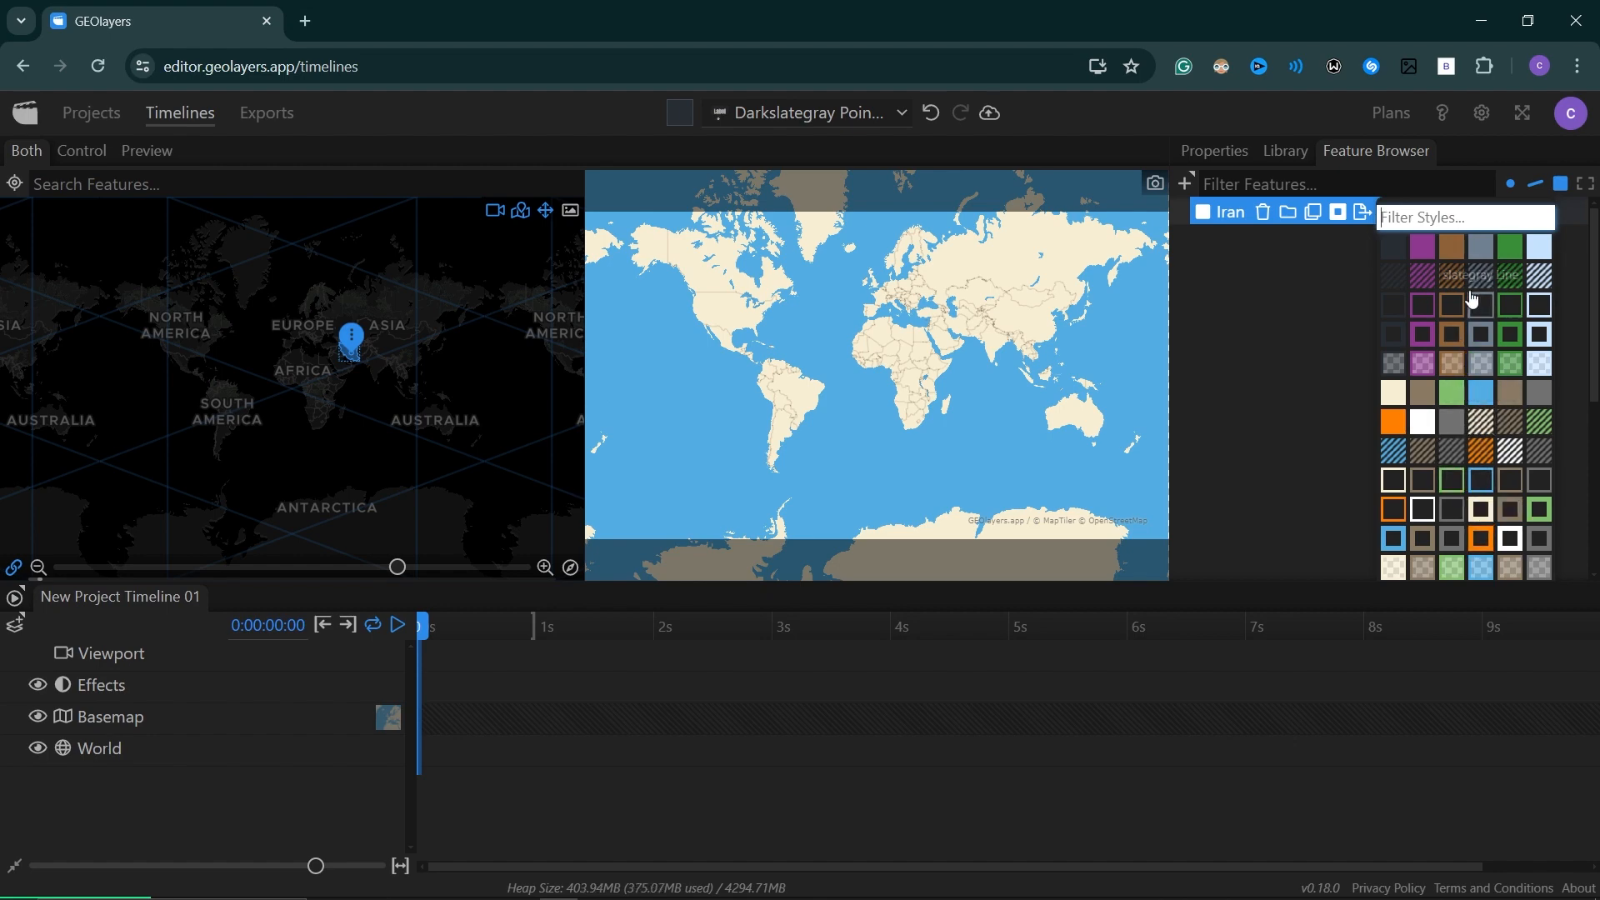
left_click(1507, 248)
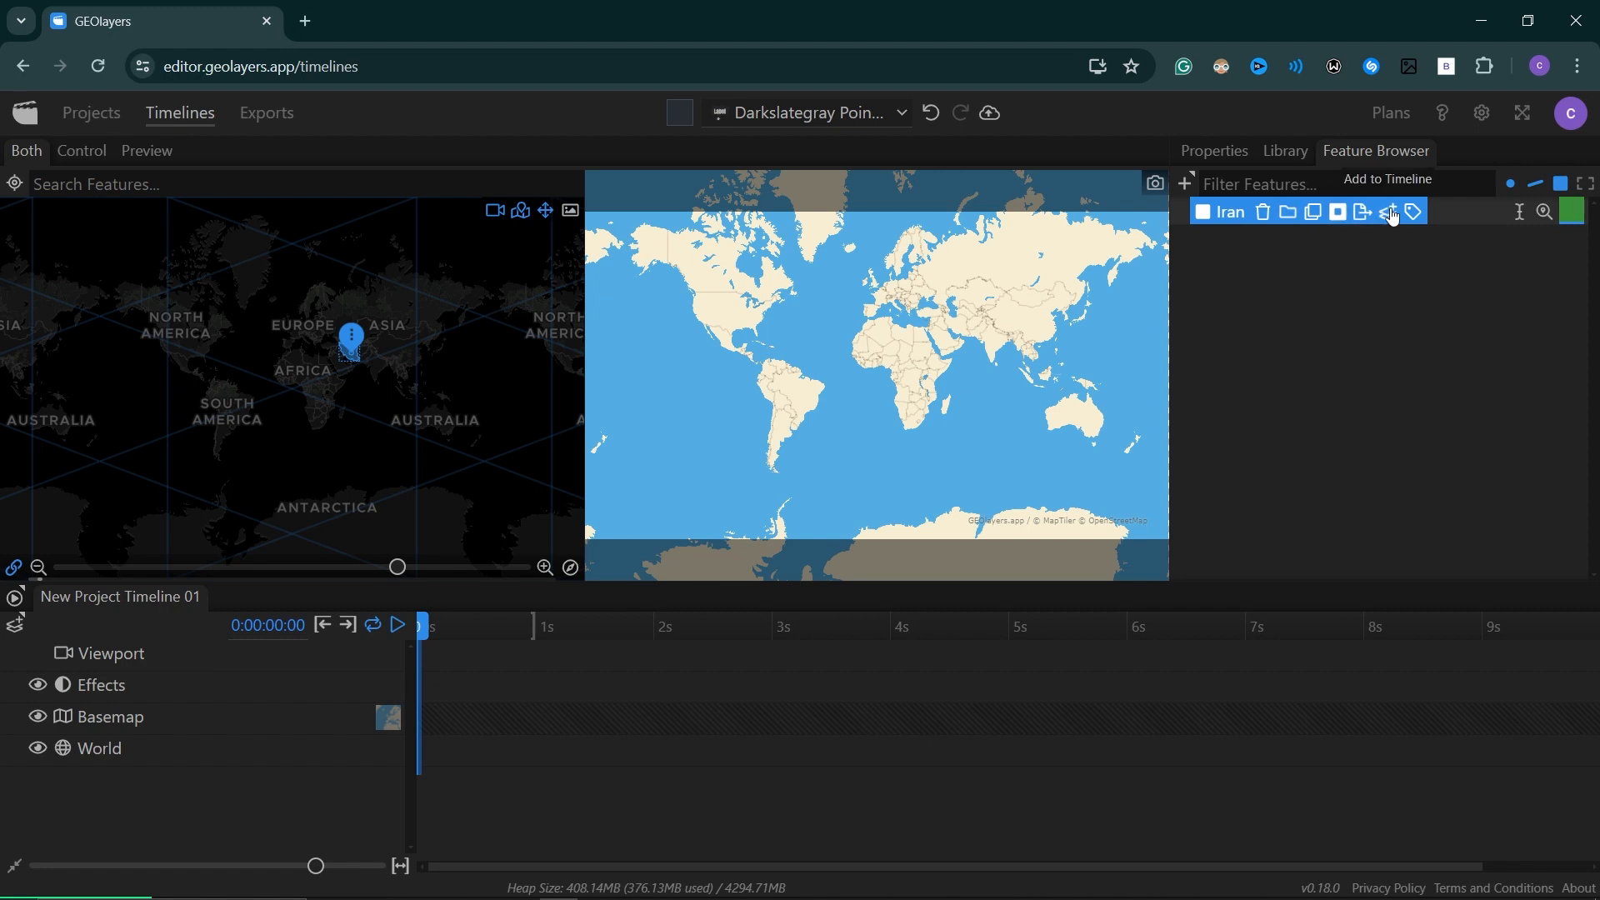
left_click(1390, 214)
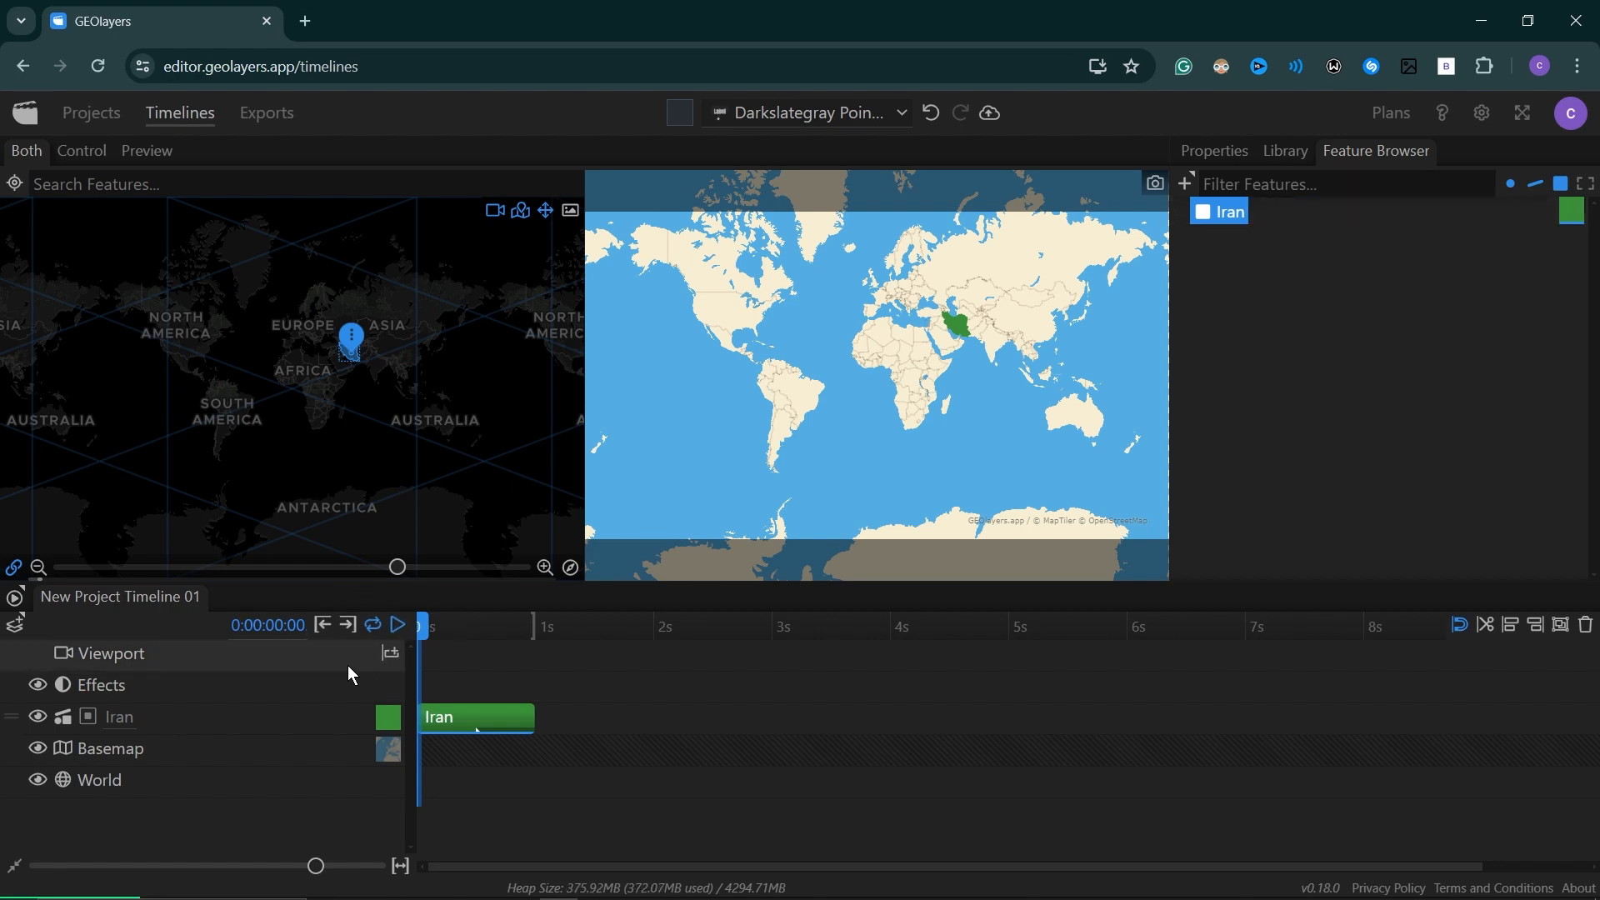
Add a five-second viewport item split at frame 26, and extend the Iran item to the 5-second mark.
left_click(388, 656)
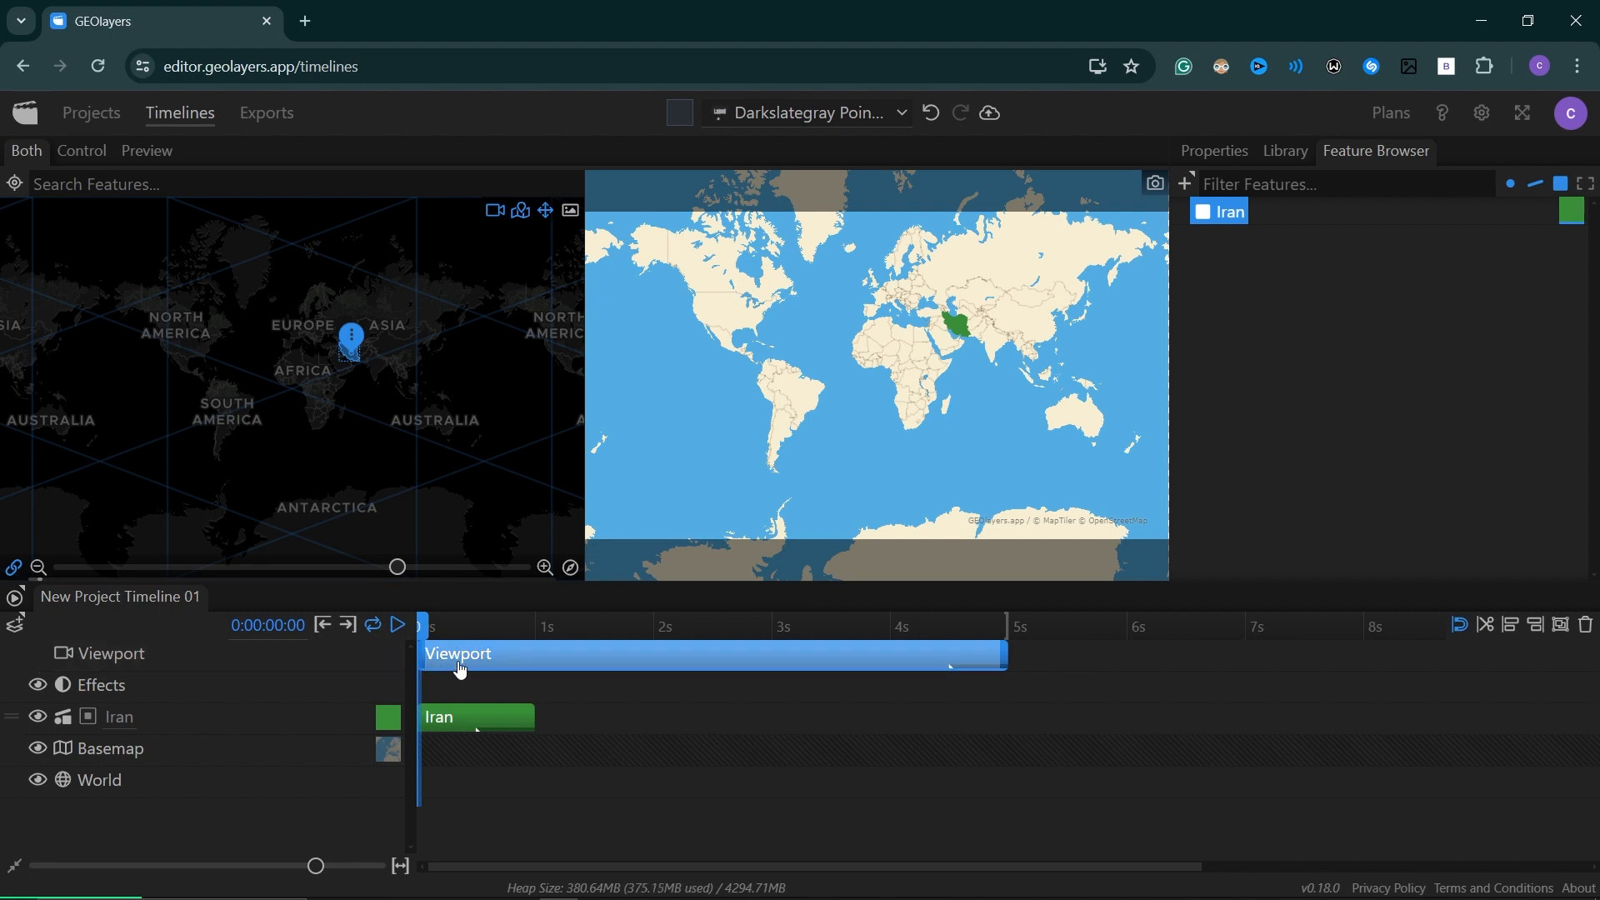
left_click_drag(429, 619, 541, 615)
left_click(1487, 630)
left_click_drag(537, 717, 1008, 717)
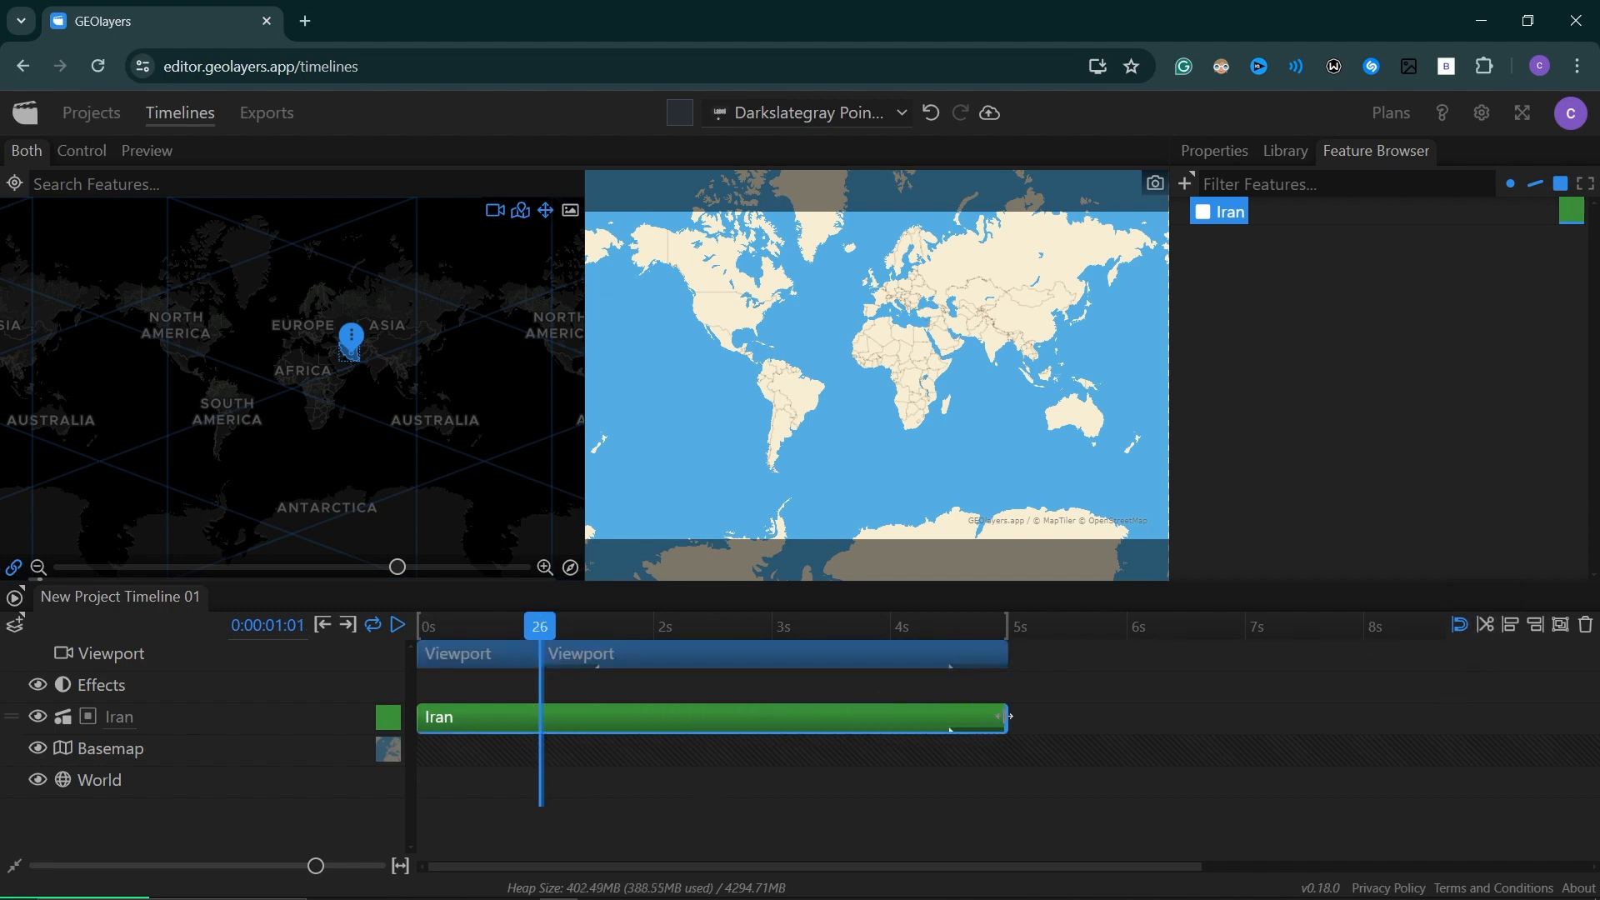
Aim the second viewport item near Iran with latitude 32.14, longitude 40.36, zoom 4.10, bearing 18 and pitch 43.
left_click_drag(549, 631, 606, 631)
left_click(696, 667)
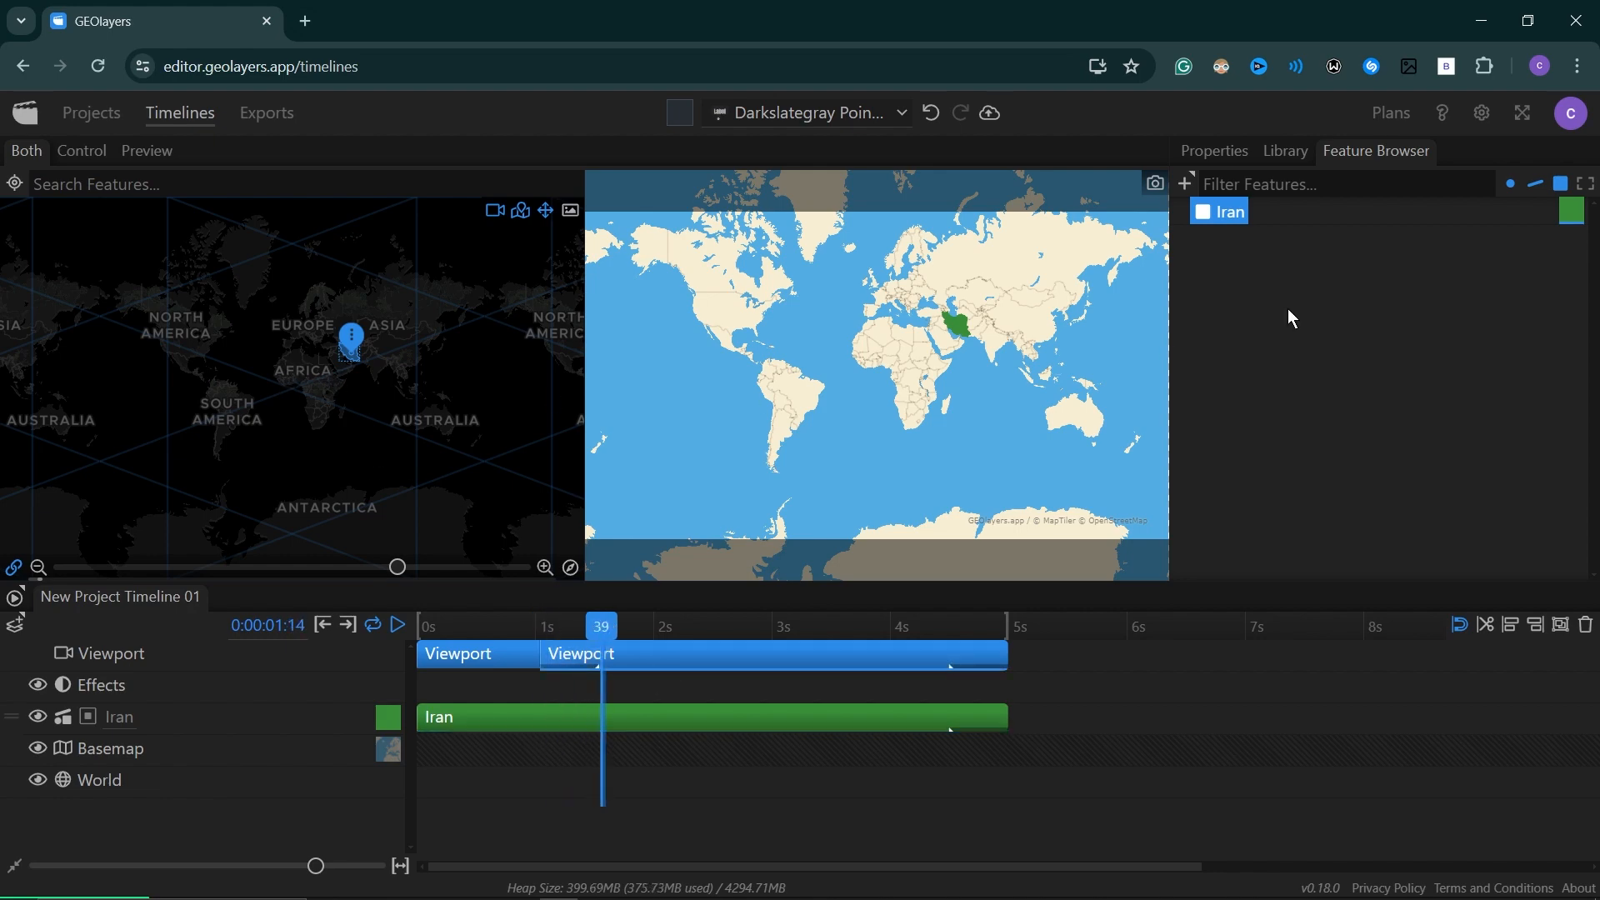
left_click(1221, 152)
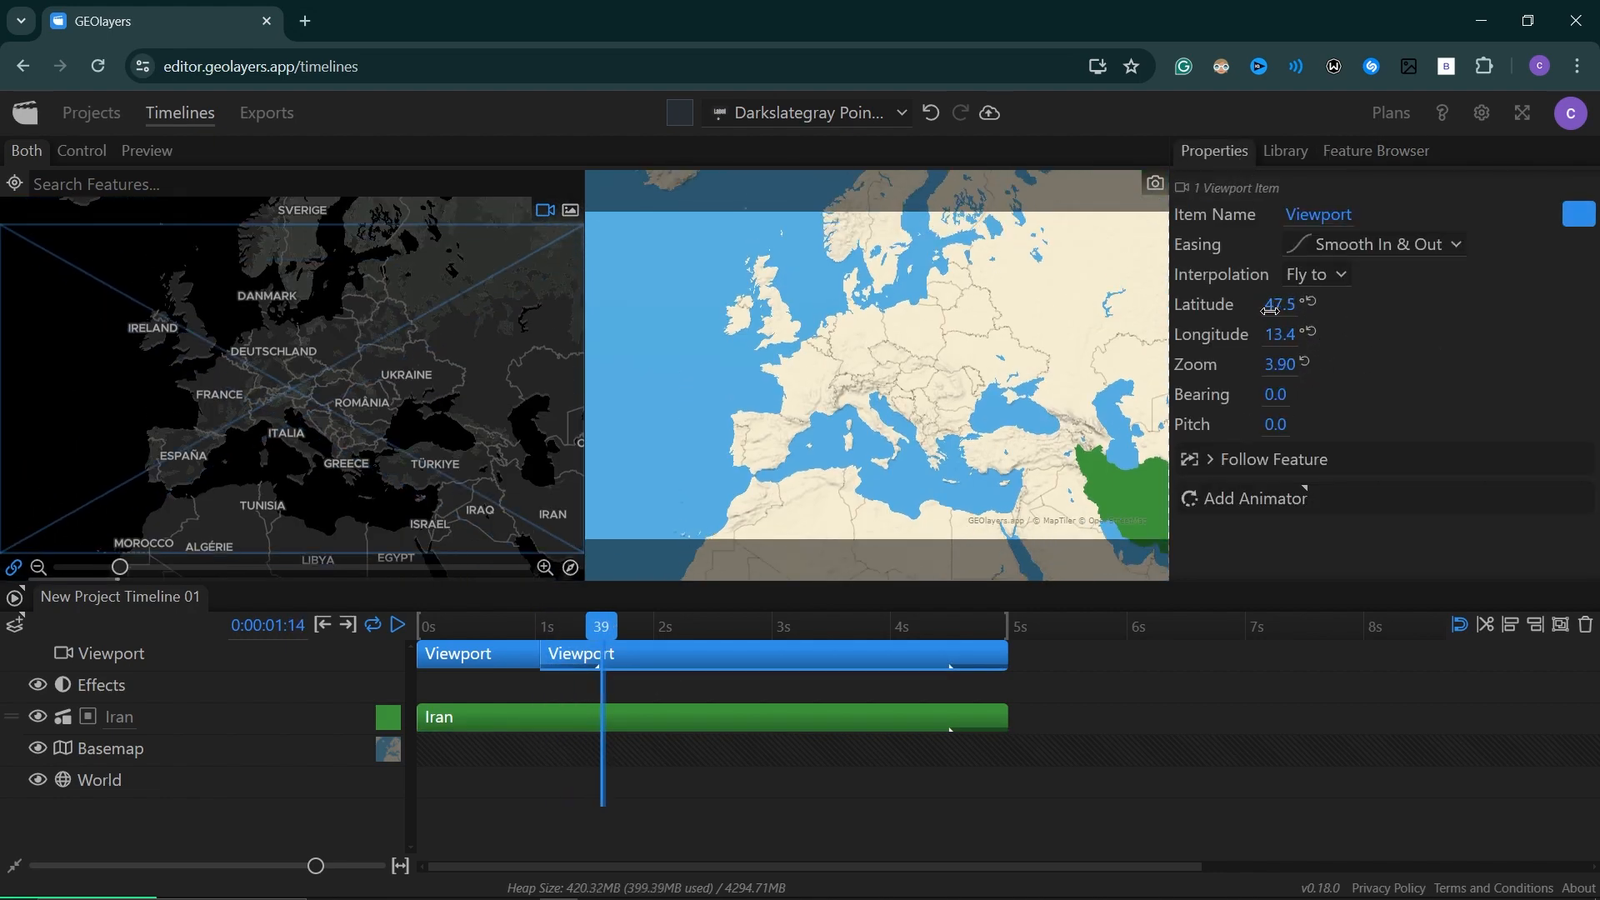
left_click_drag(1284, 305, 1246, 306)
left_click_drag(1285, 335, 1325, 335)
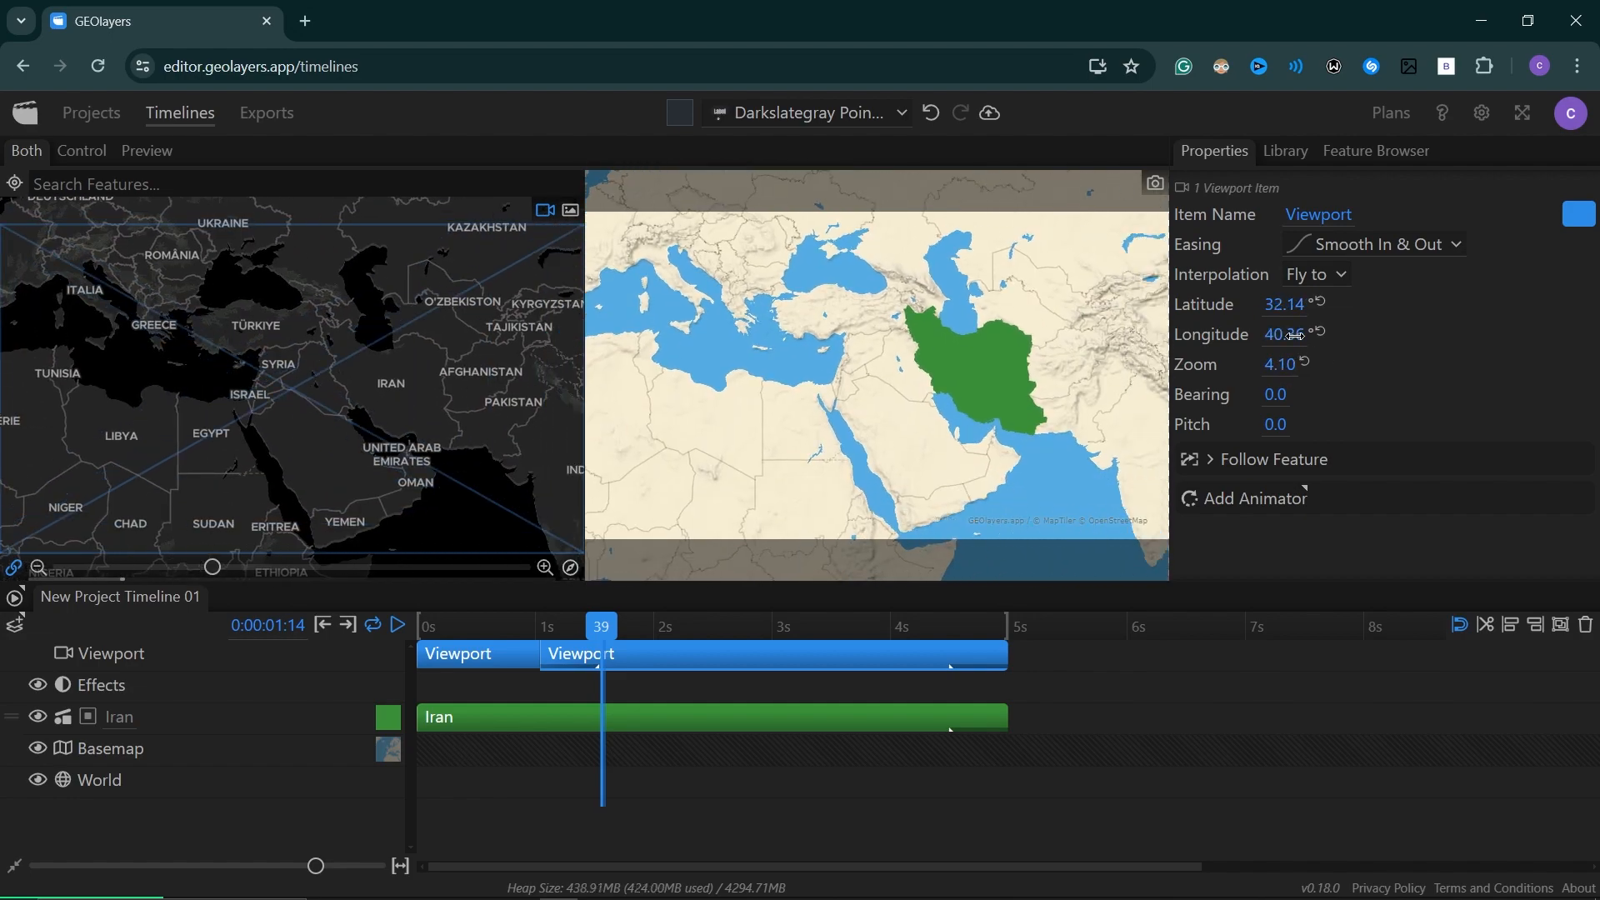
left_click_drag(1276, 395, 1317, 426)
Play the timeline from the start to preview the camera move toward Iran.
left_click_drag(607, 628, 397, 632)
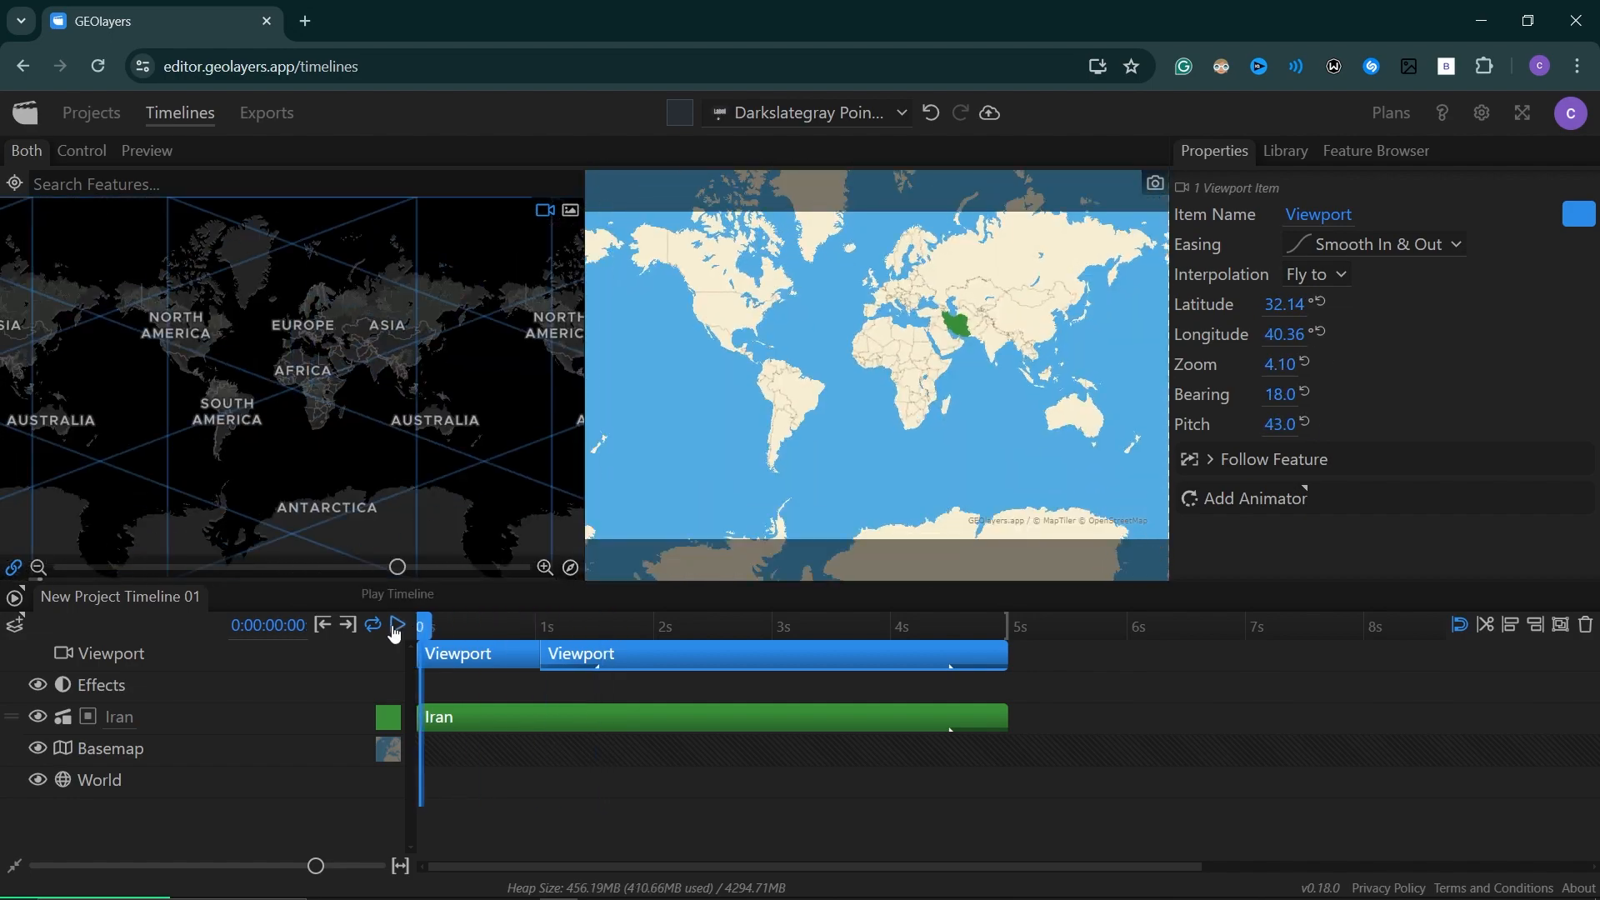
key("space")
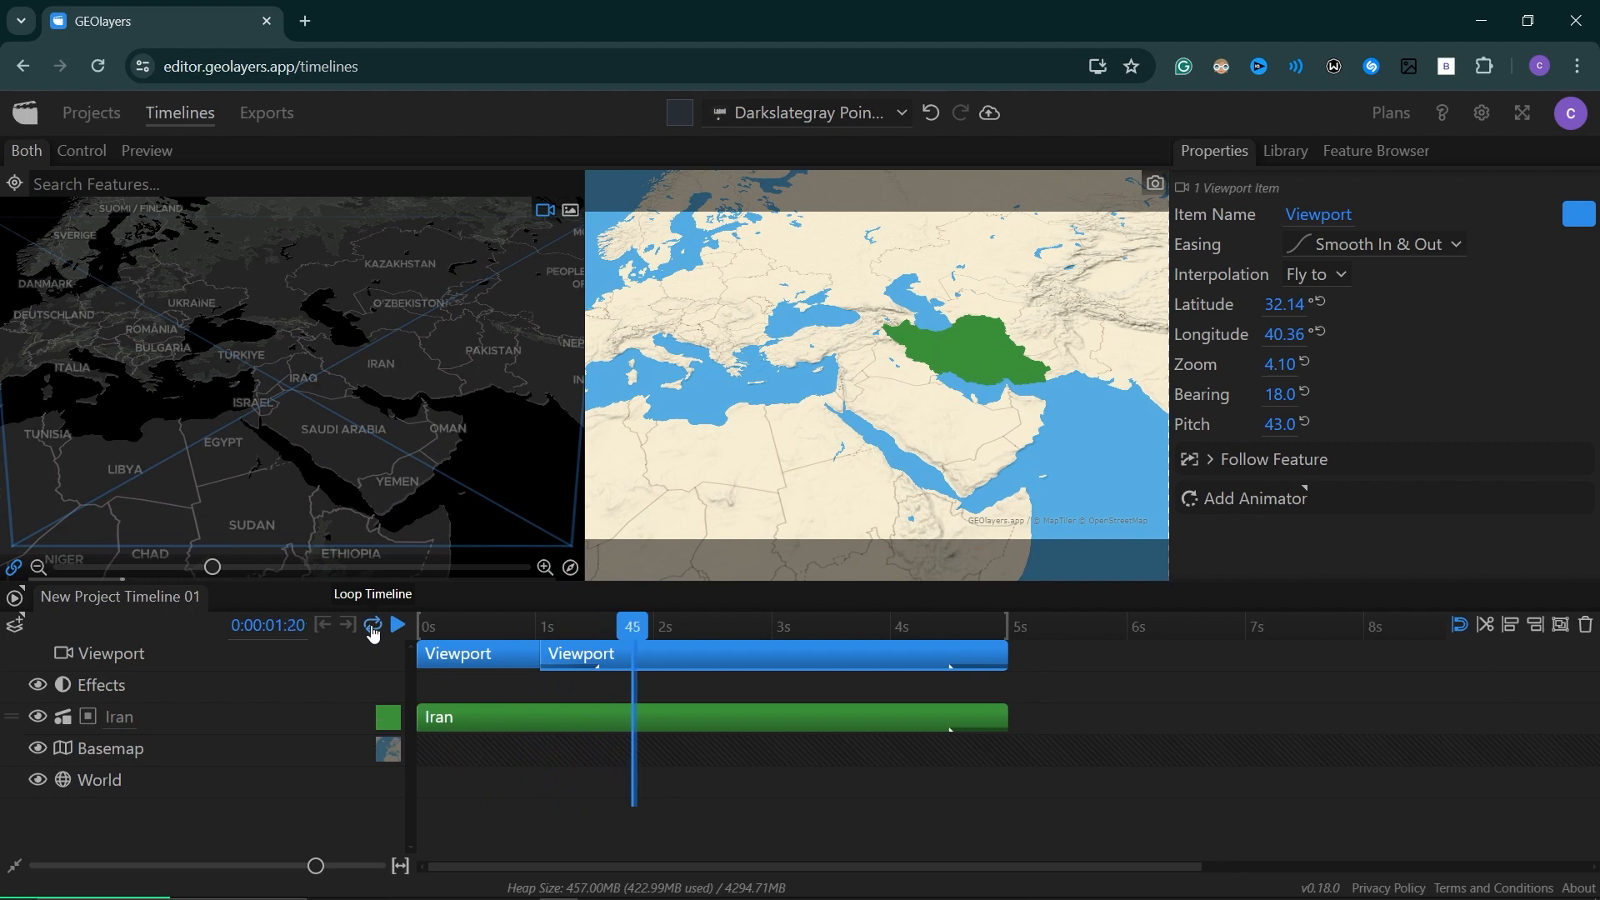
key("space")
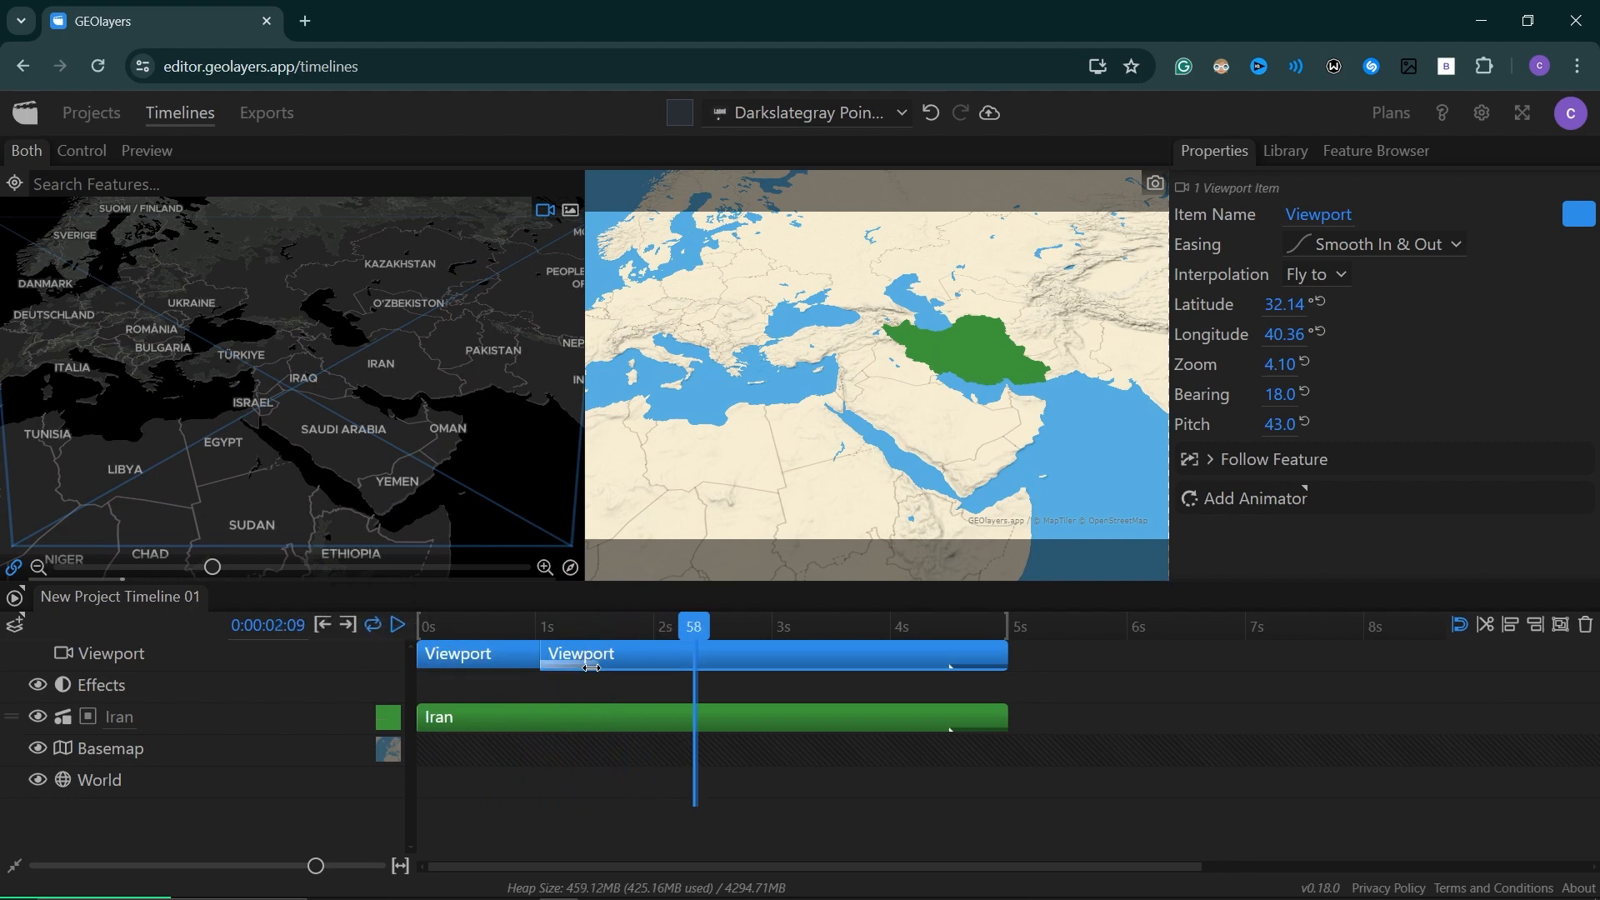
Lengthen the second viewport item's opening transition to about 1.5 seconds and replay the animation from the start.
left_click(597, 667)
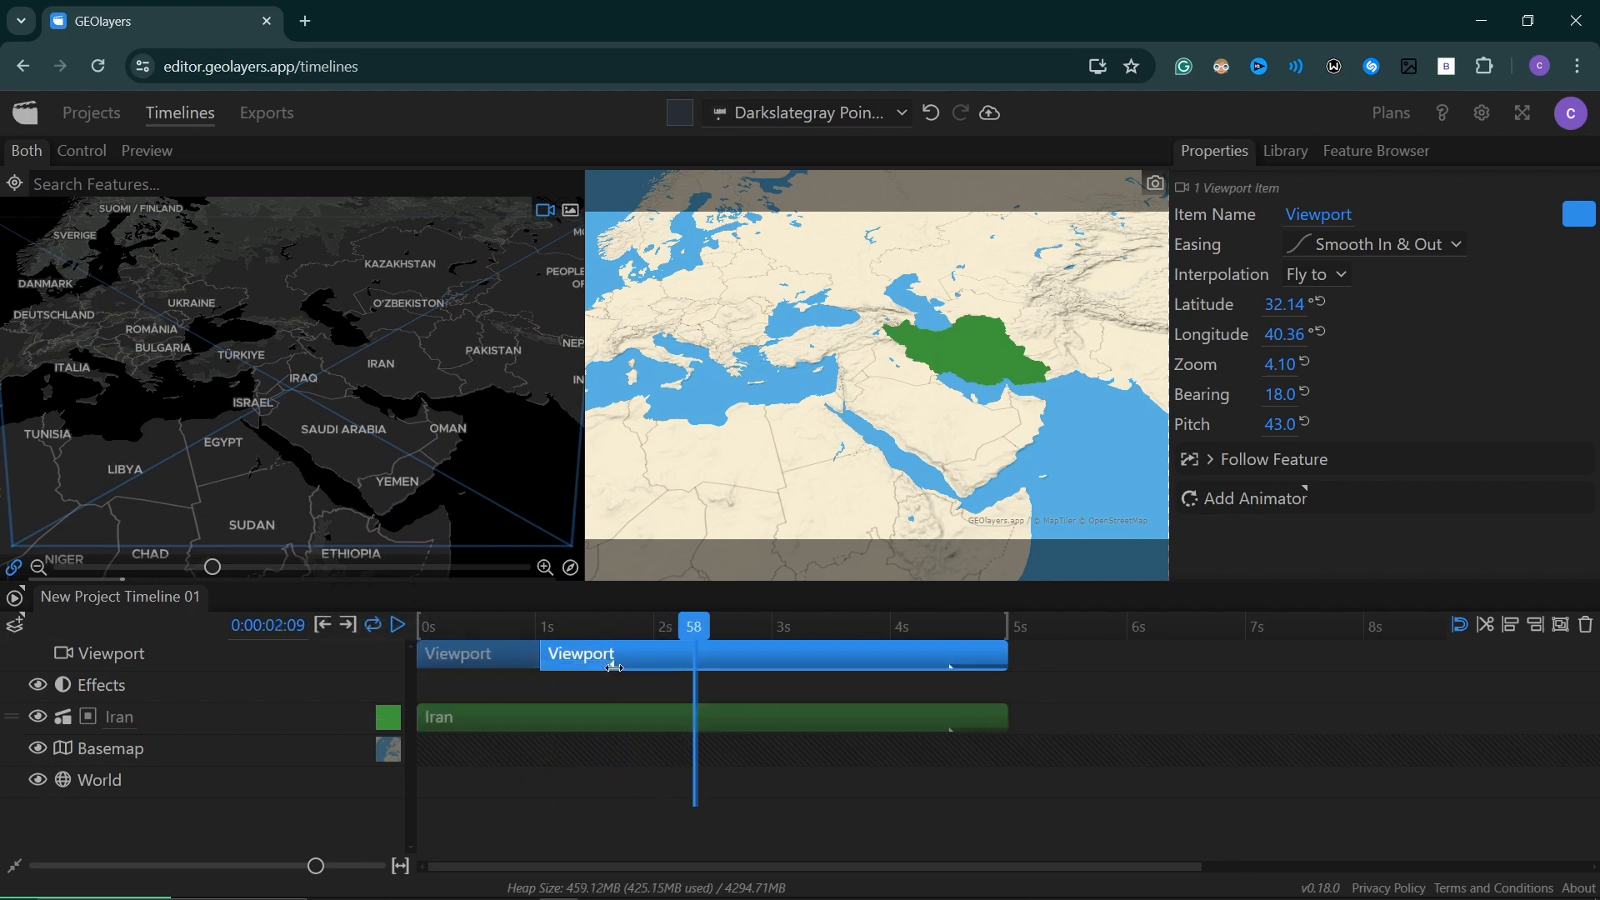
left_click_drag(715, 673, 365, 630)
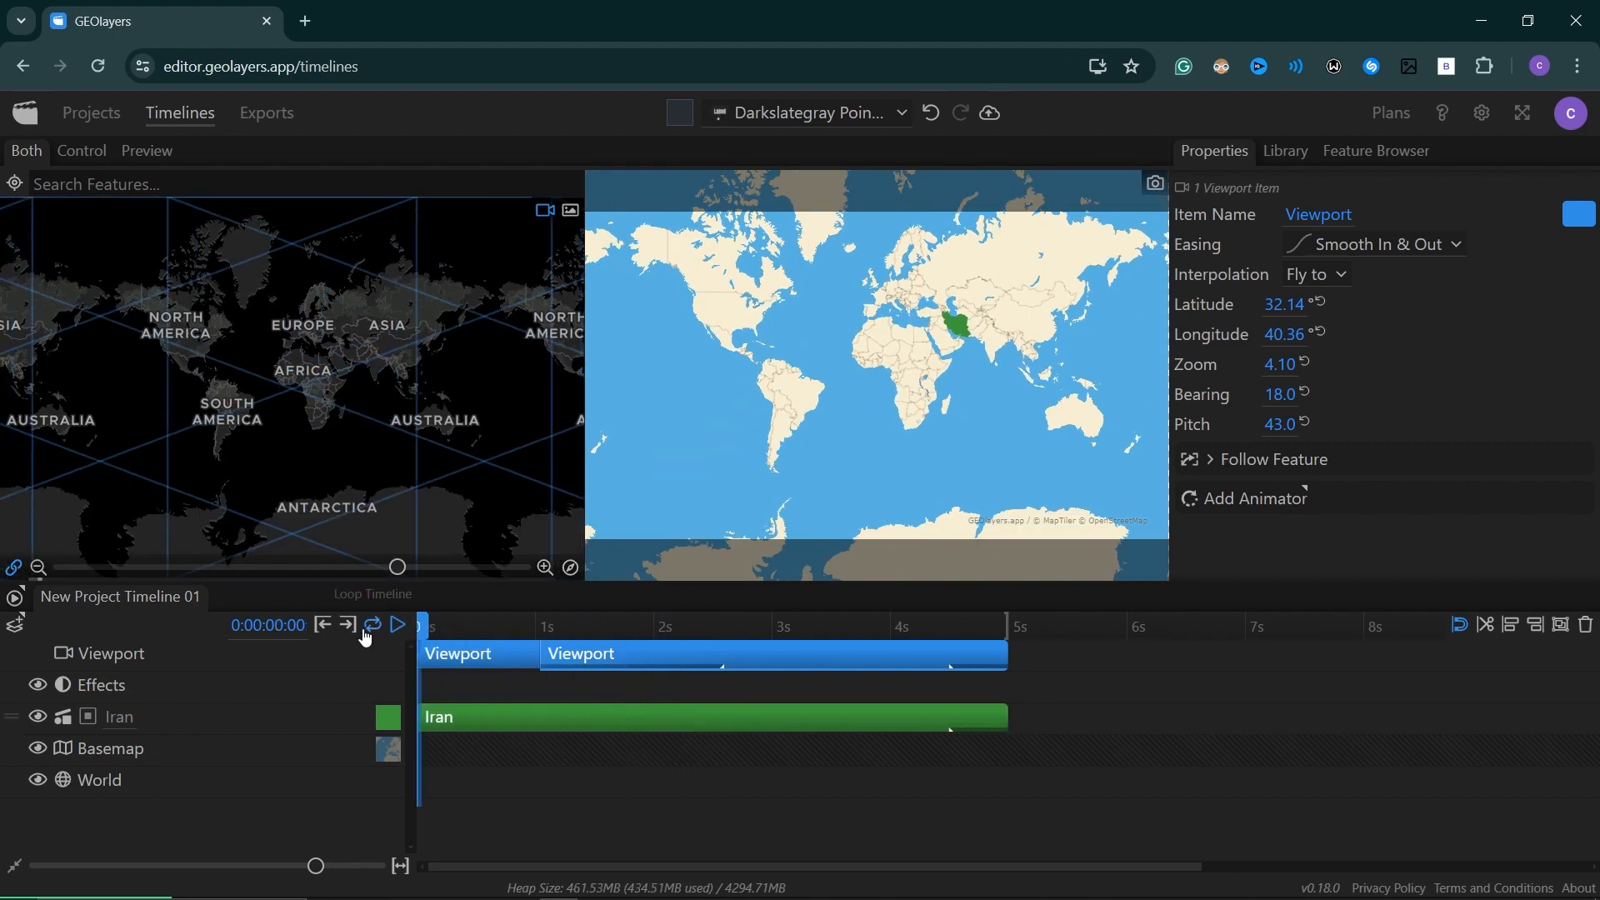
key("space")
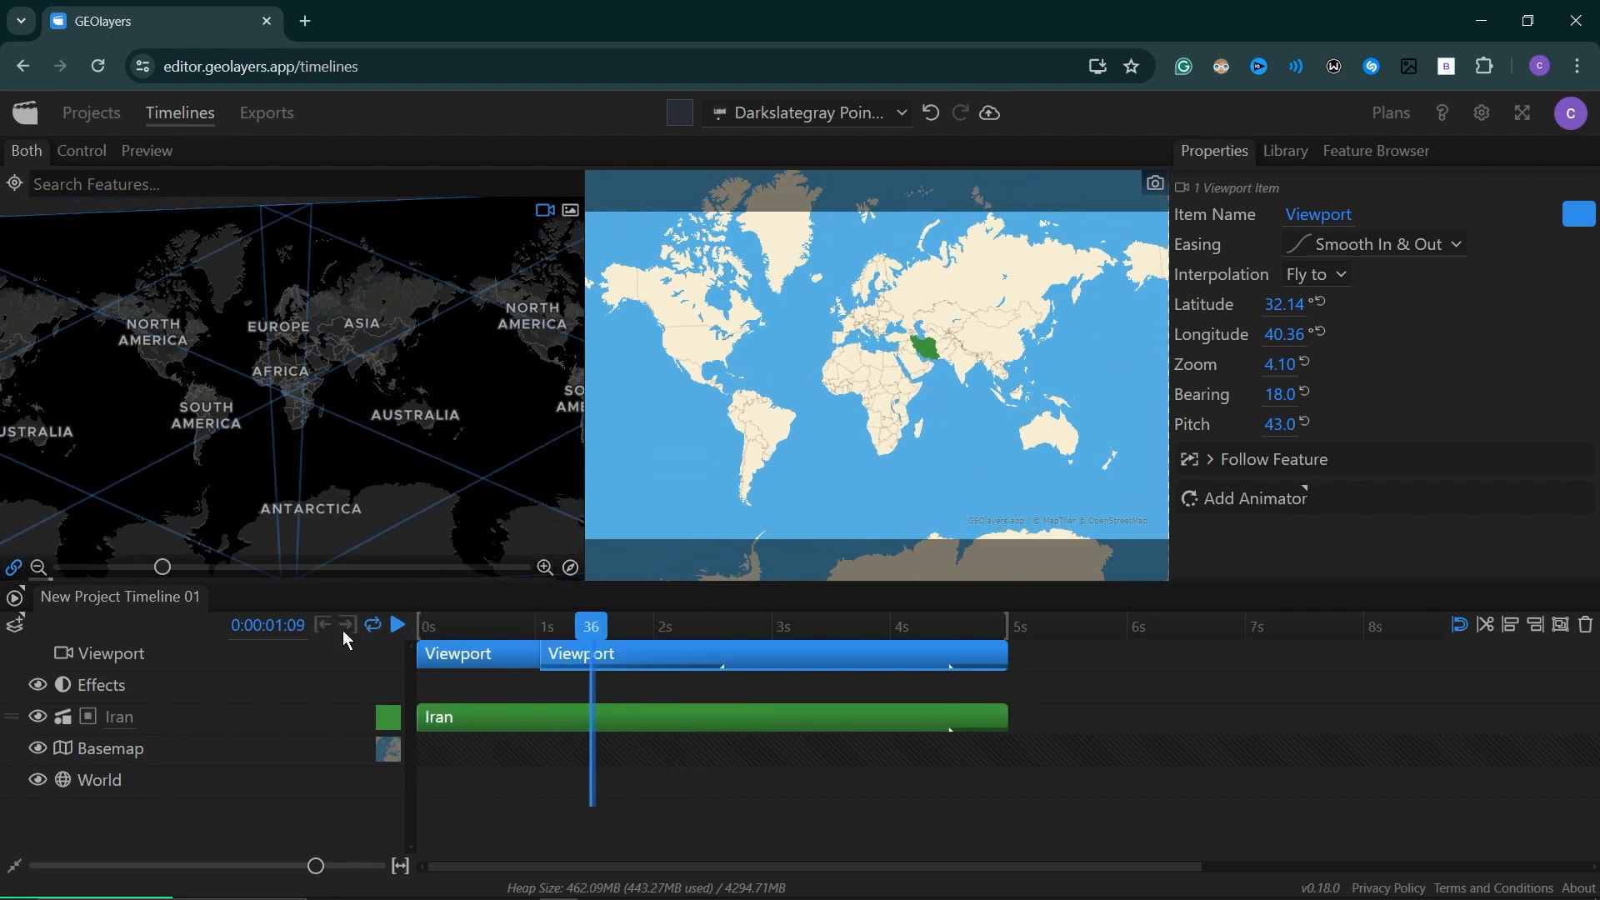
key("space")
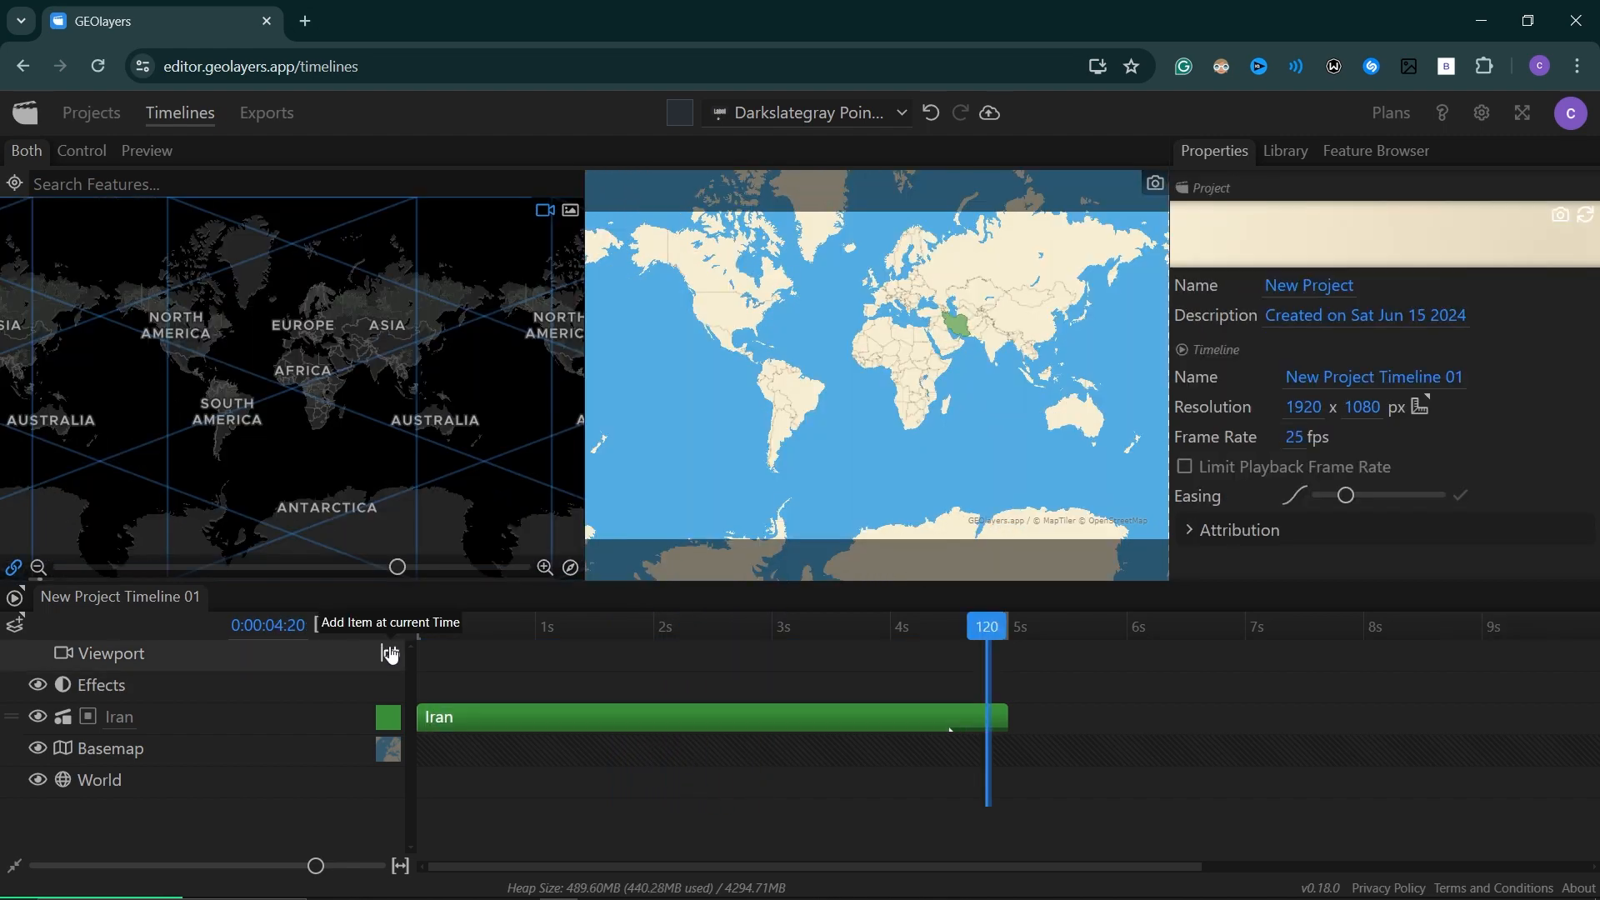
Replace the split viewport items with a single five-second one and give it an Orbit Around animator, previewing from the start.
left_click(391, 654)
left_click_drag(1093, 656, 502, 670)
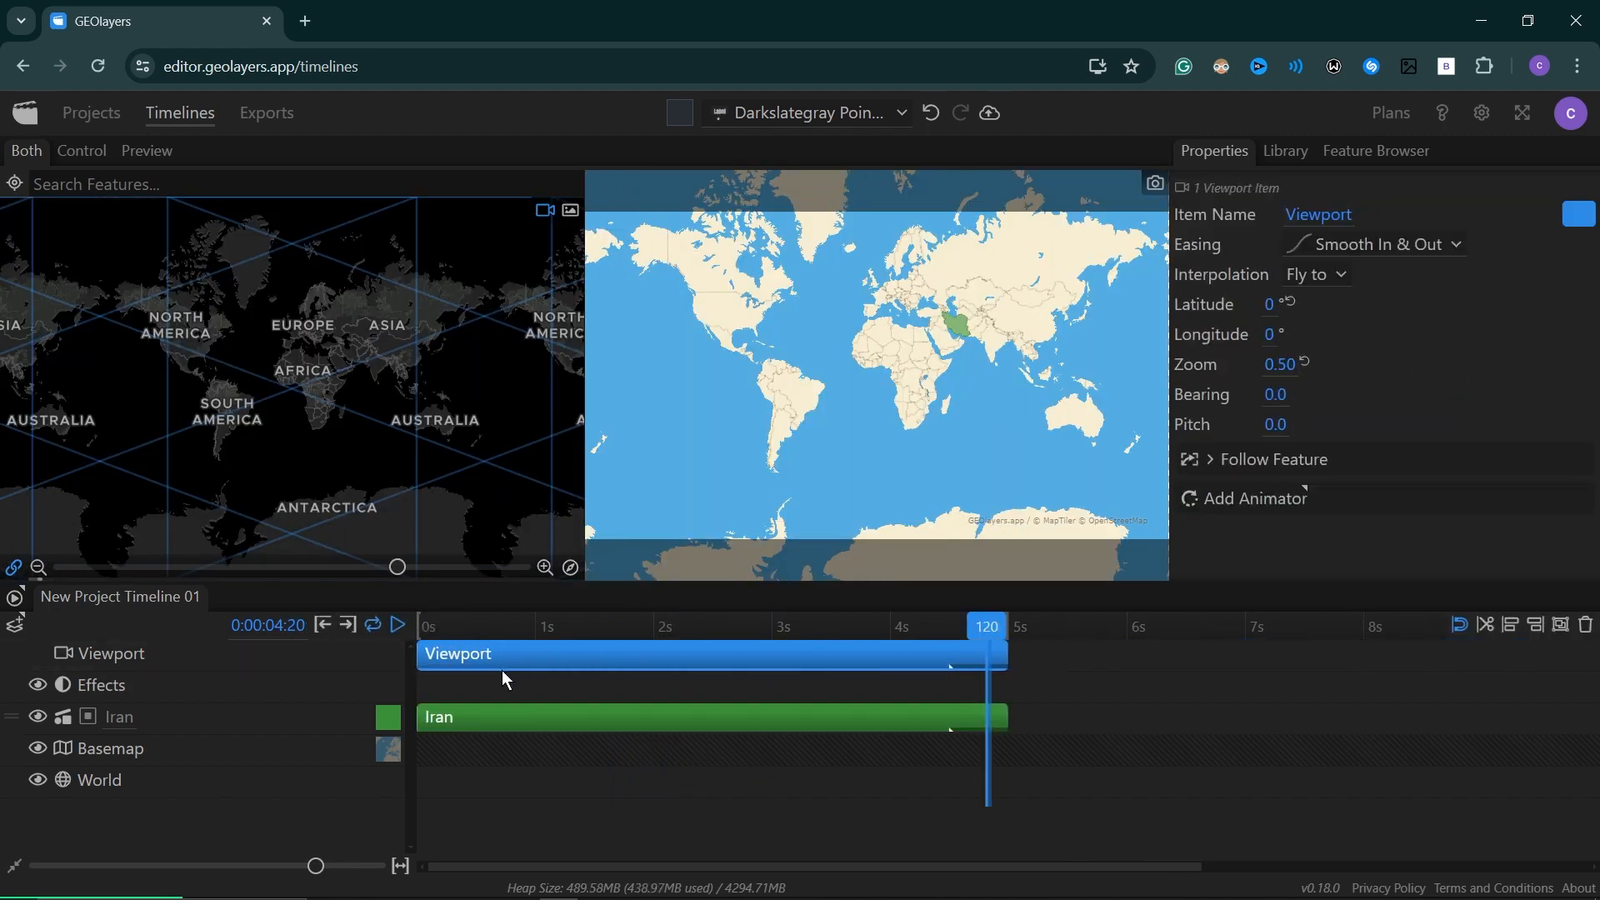
left_click(1228, 500)
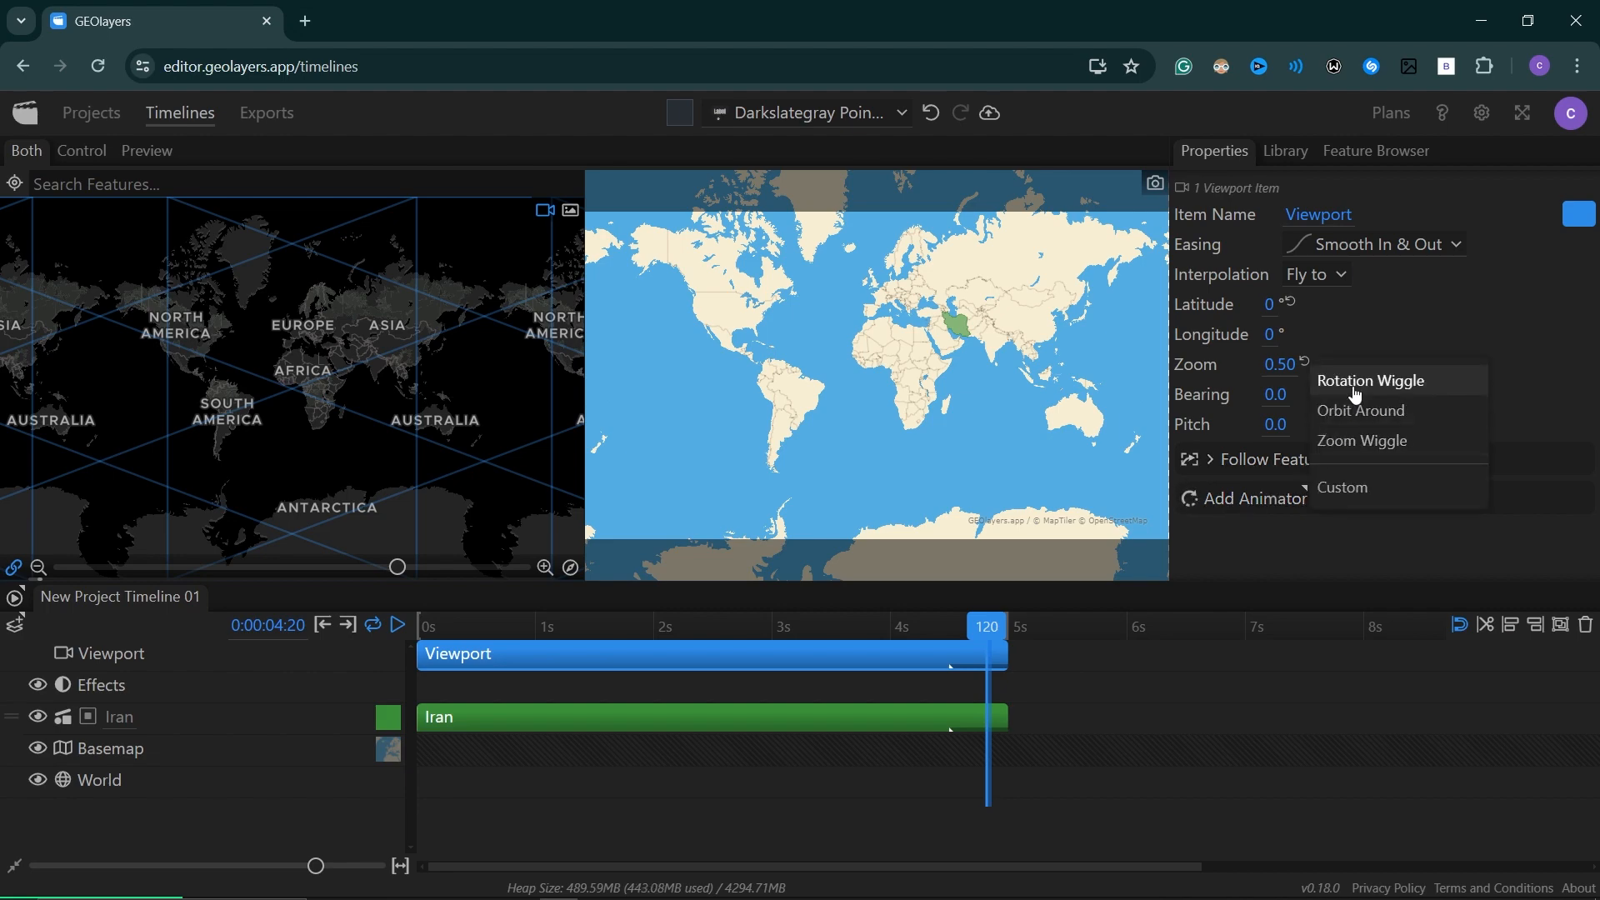
left_click(1359, 412)
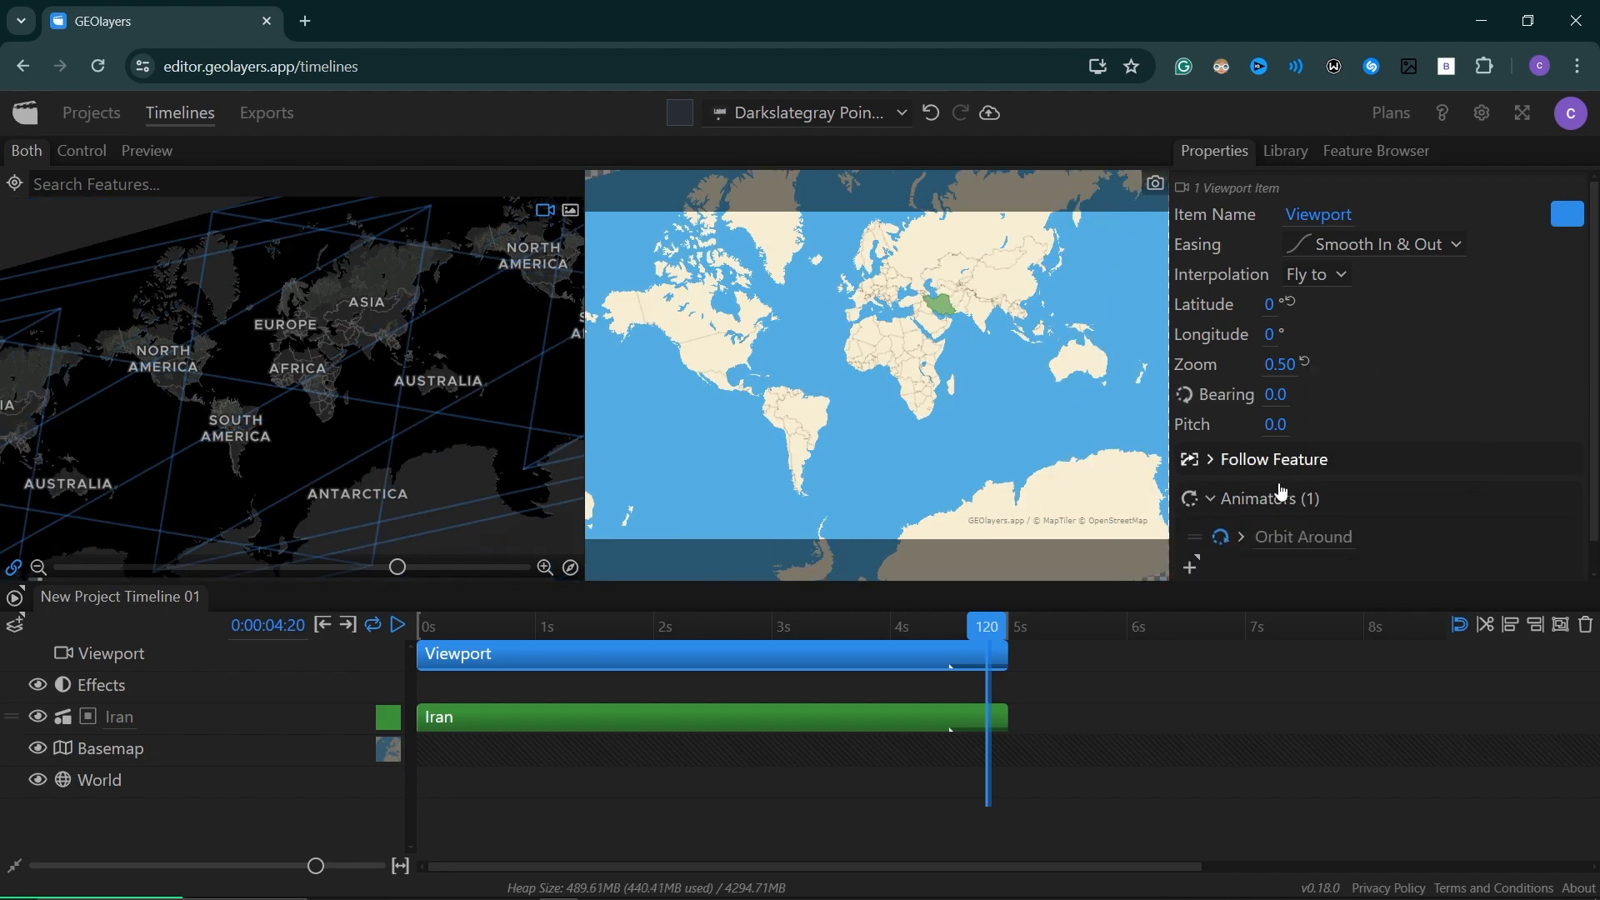
left_click(425, 628)
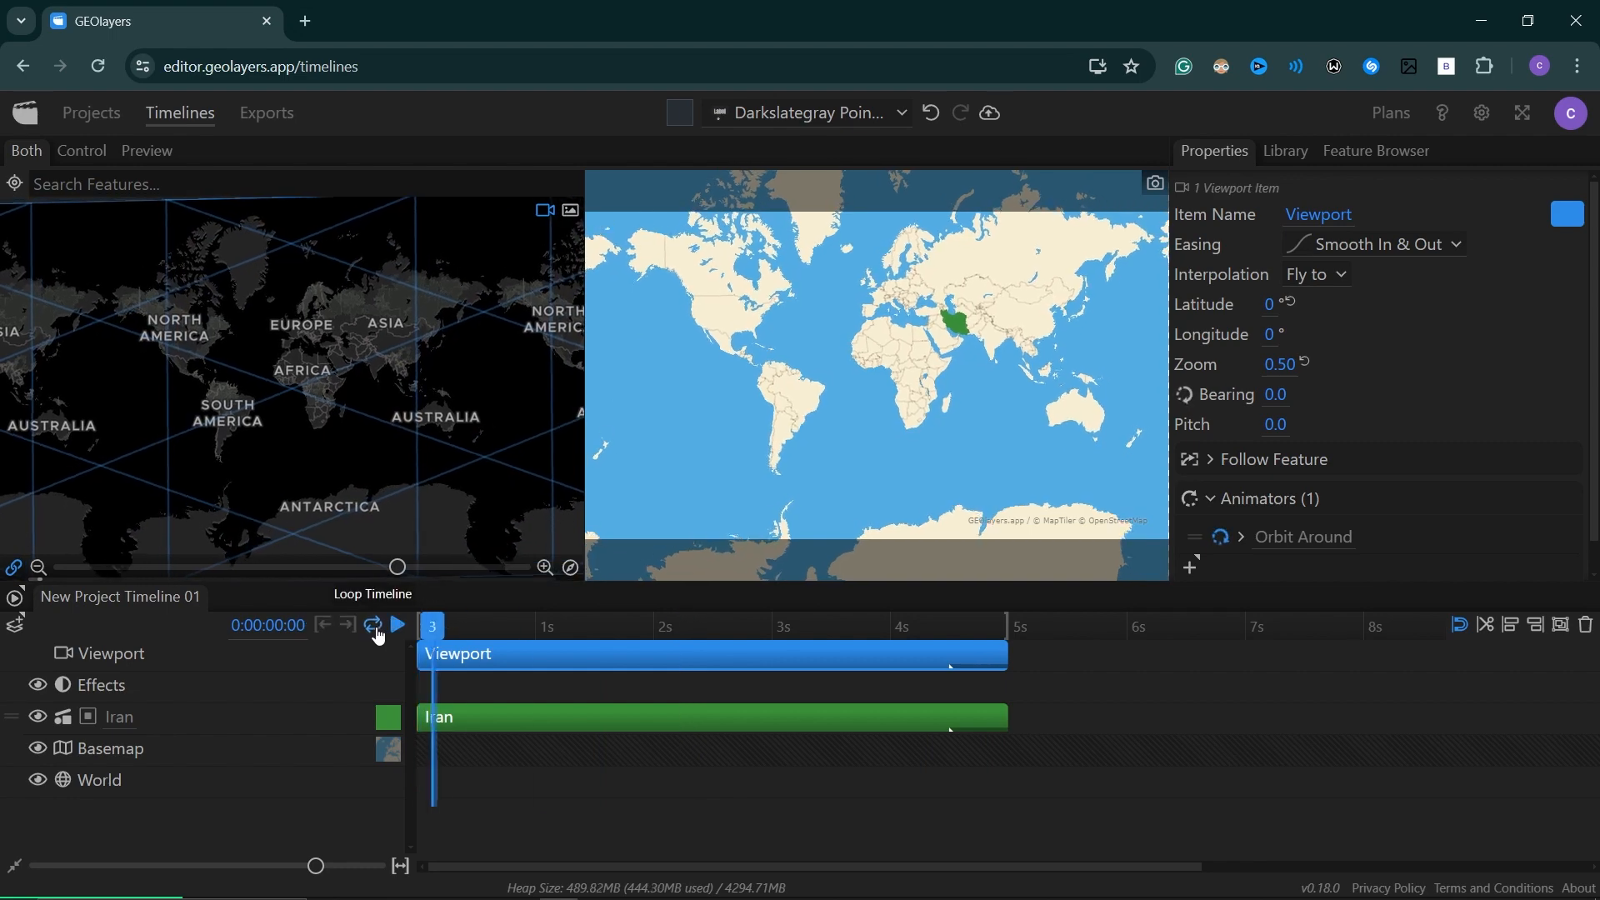
Preview the orbit animation and center the viewport item near Iran at latitude 27.0, longitude 50.4 and zoom 3.40.
left_click(397, 626)
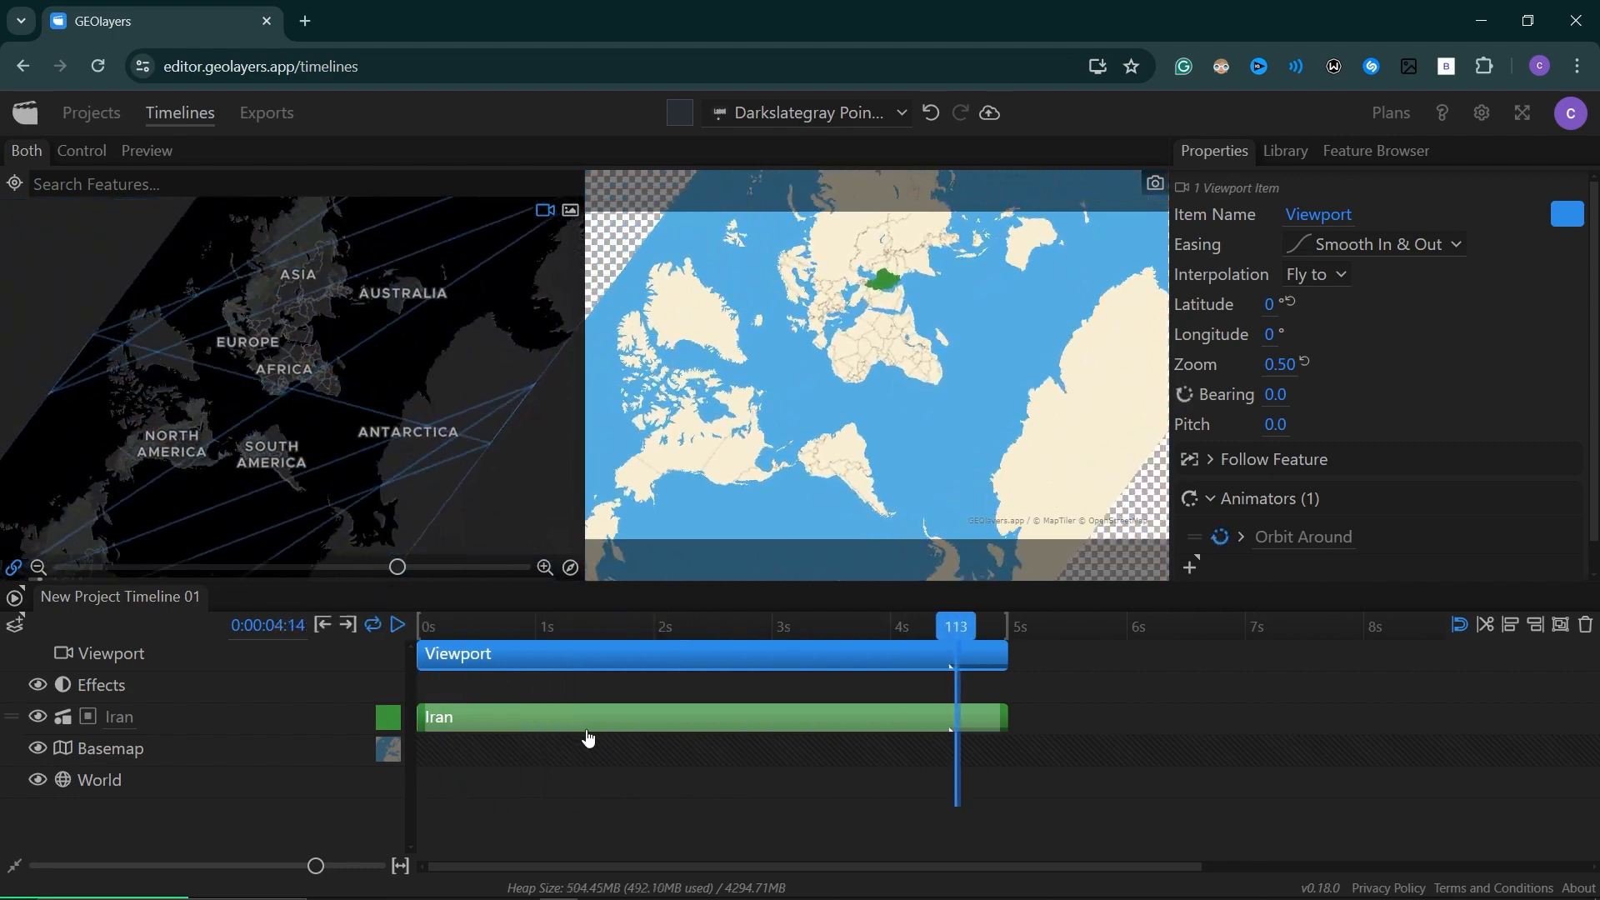
left_click(397, 625)
left_click_drag(1279, 373, 1326, 372)
left_click_drag(1109, 225, 900, 338)
left_click_drag(900, 337, 879, 352)
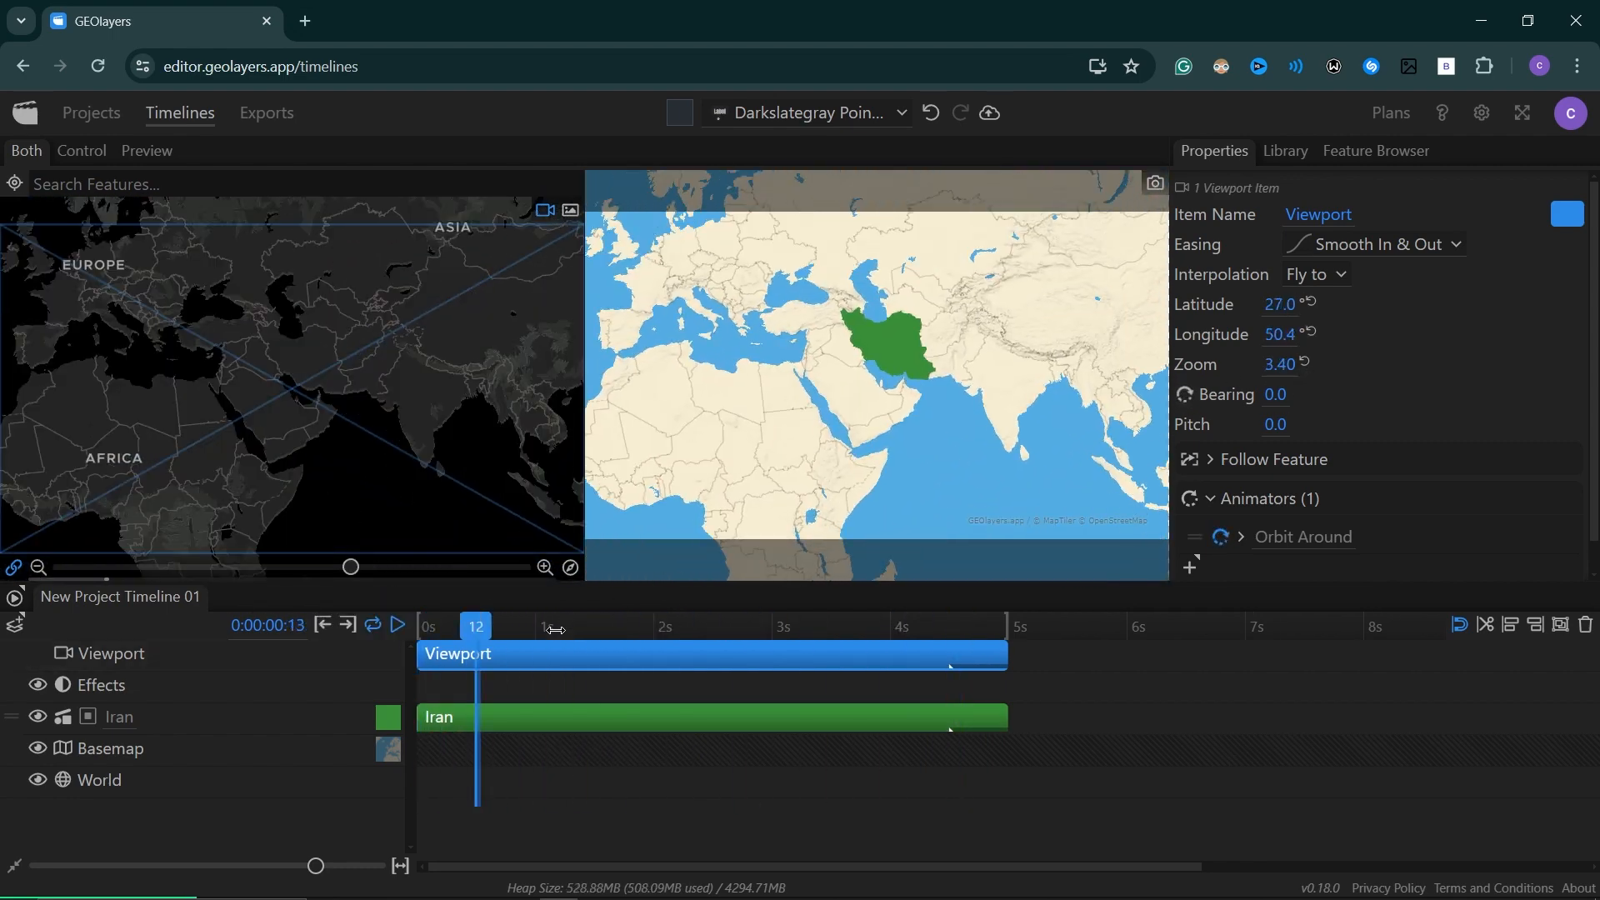
Play the timeline from the start to preview the closer orbit around Iran.
left_click_drag(471, 626, 250, 658)
key("space")
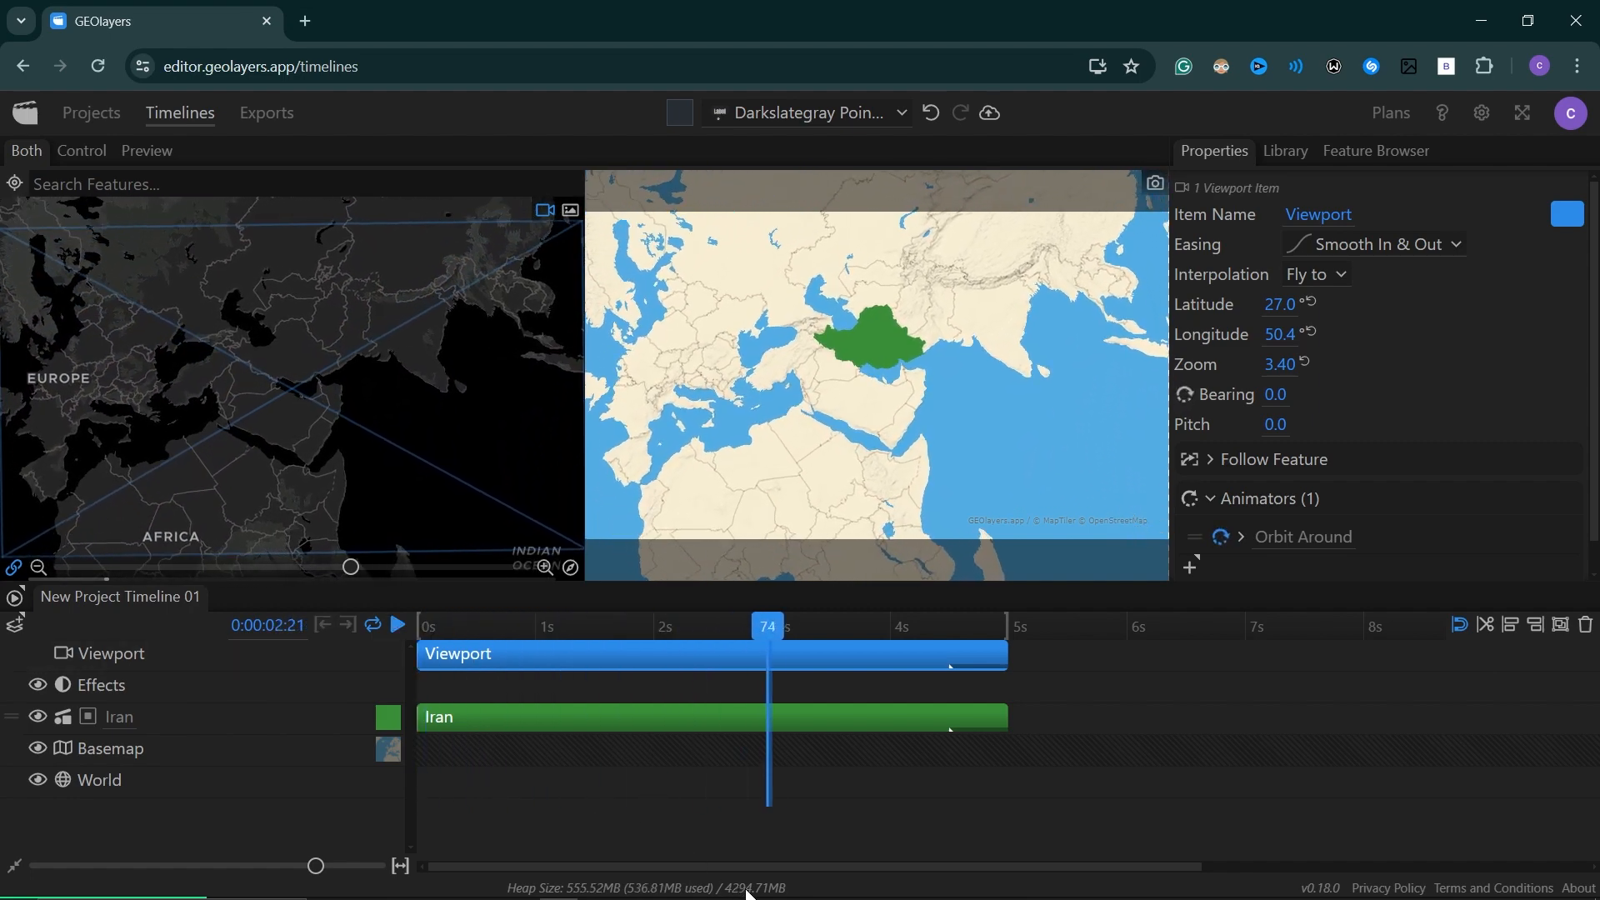
key("space")
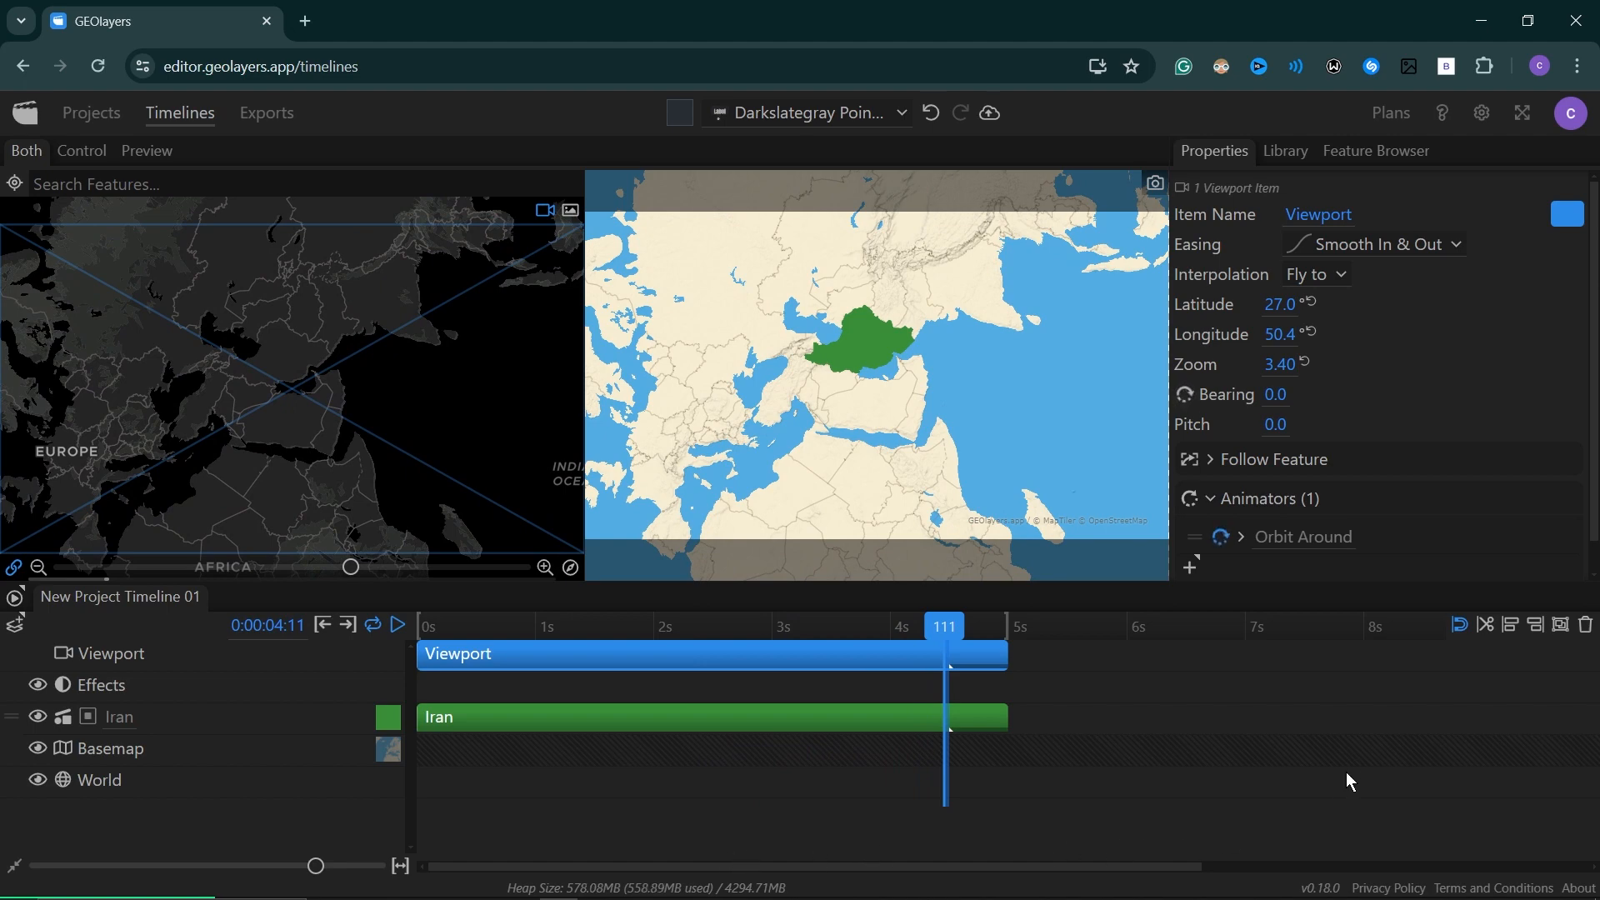
View the project's export options and the comparison of subscription plans.
left_click(256, 117)
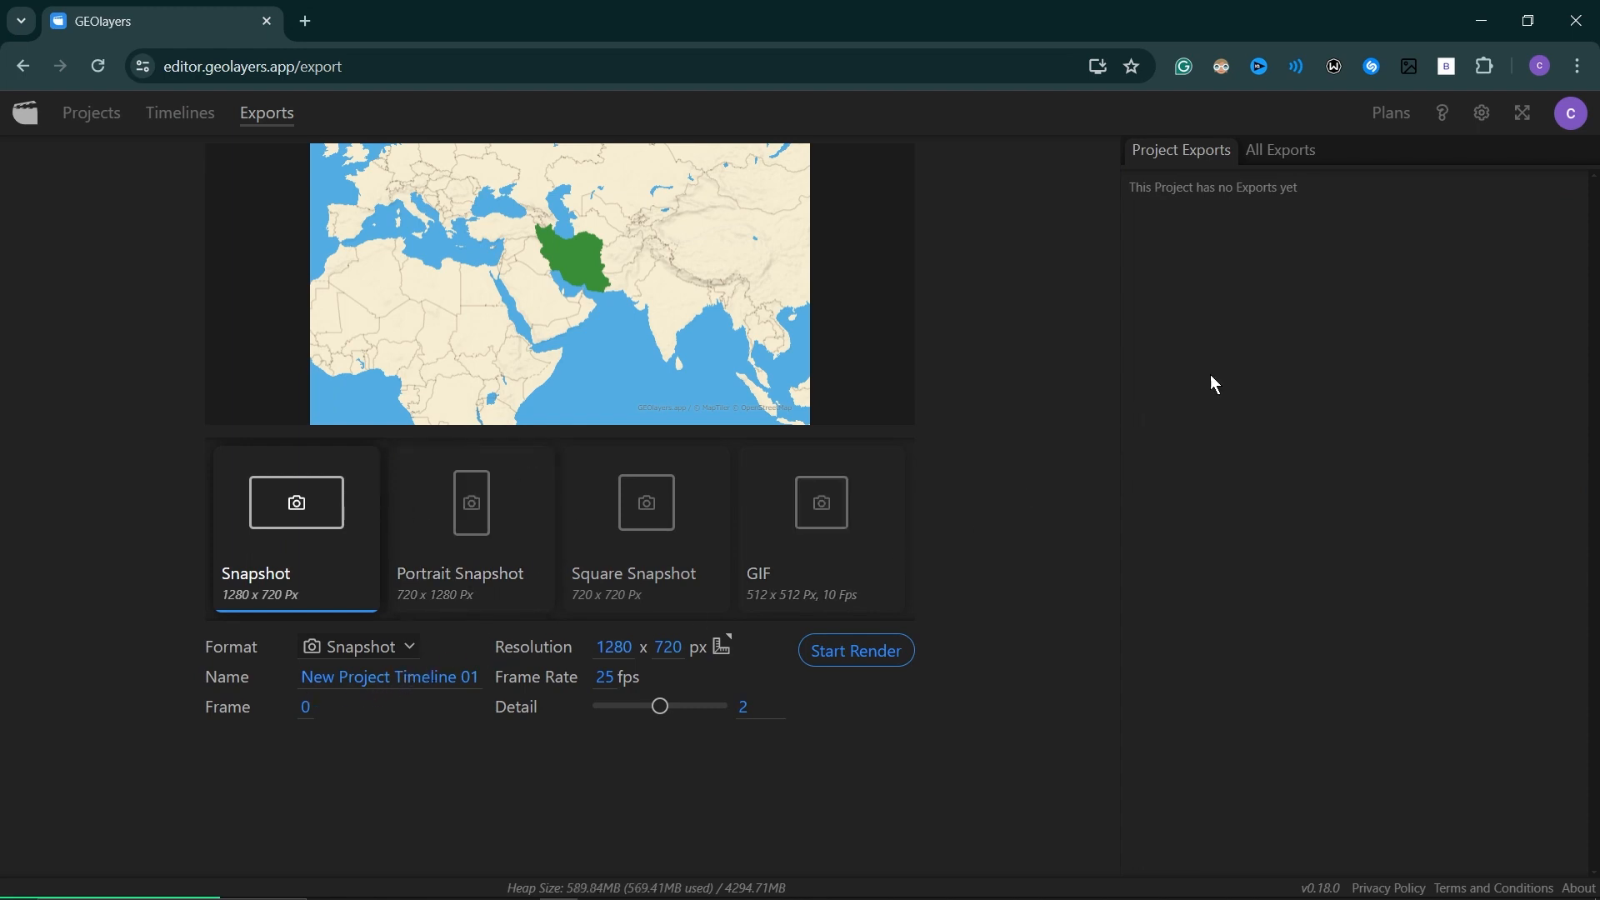
left_click(1390, 113)
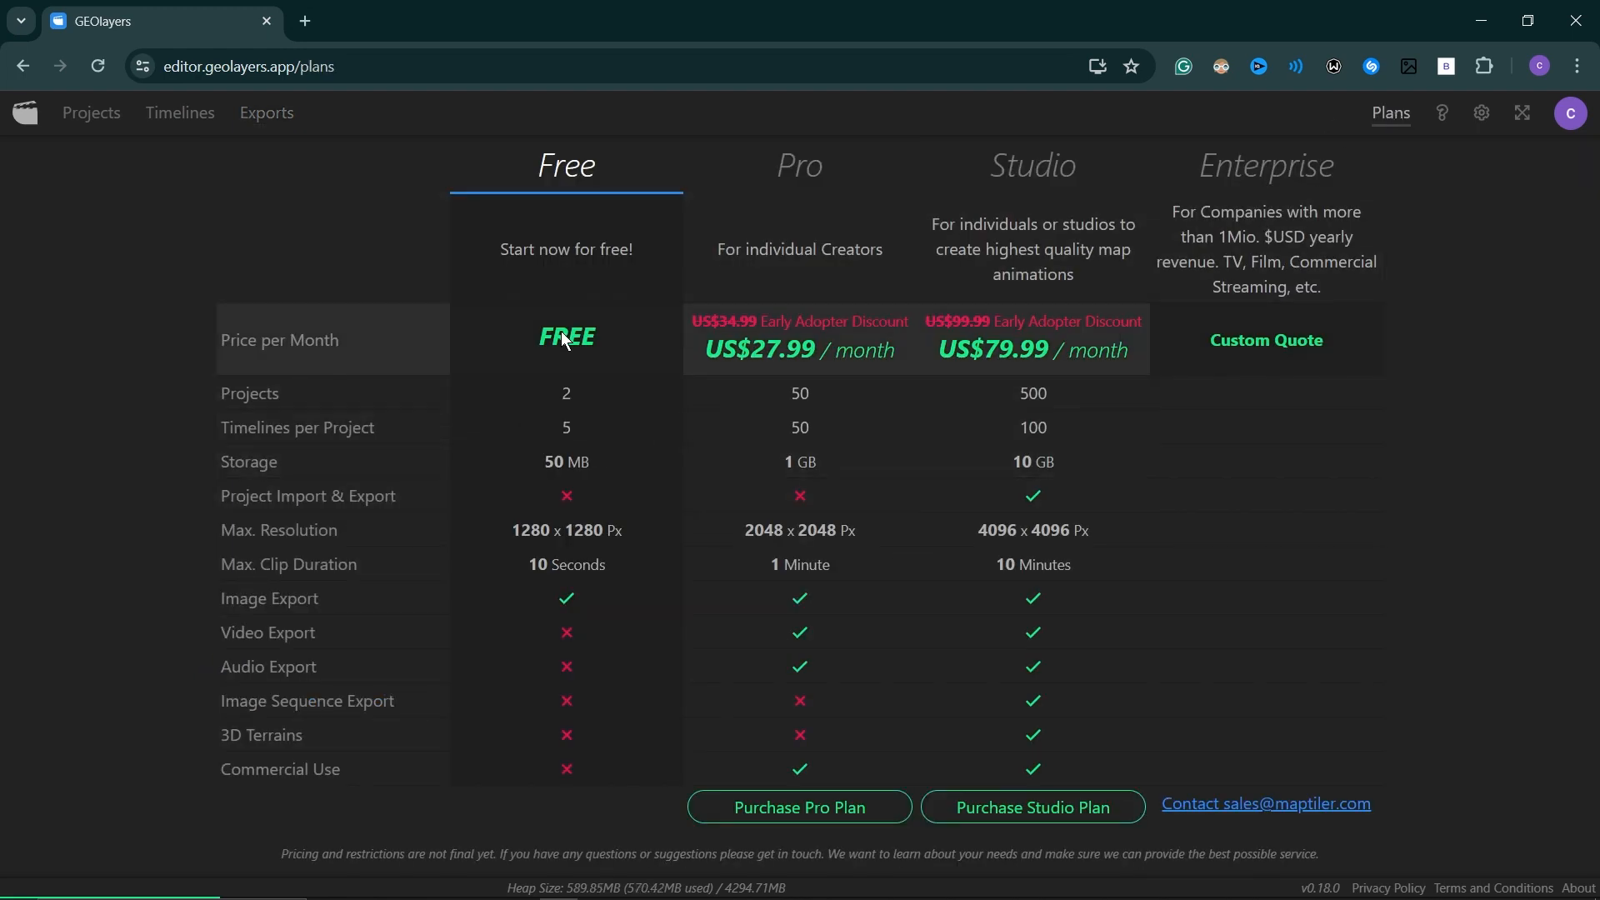